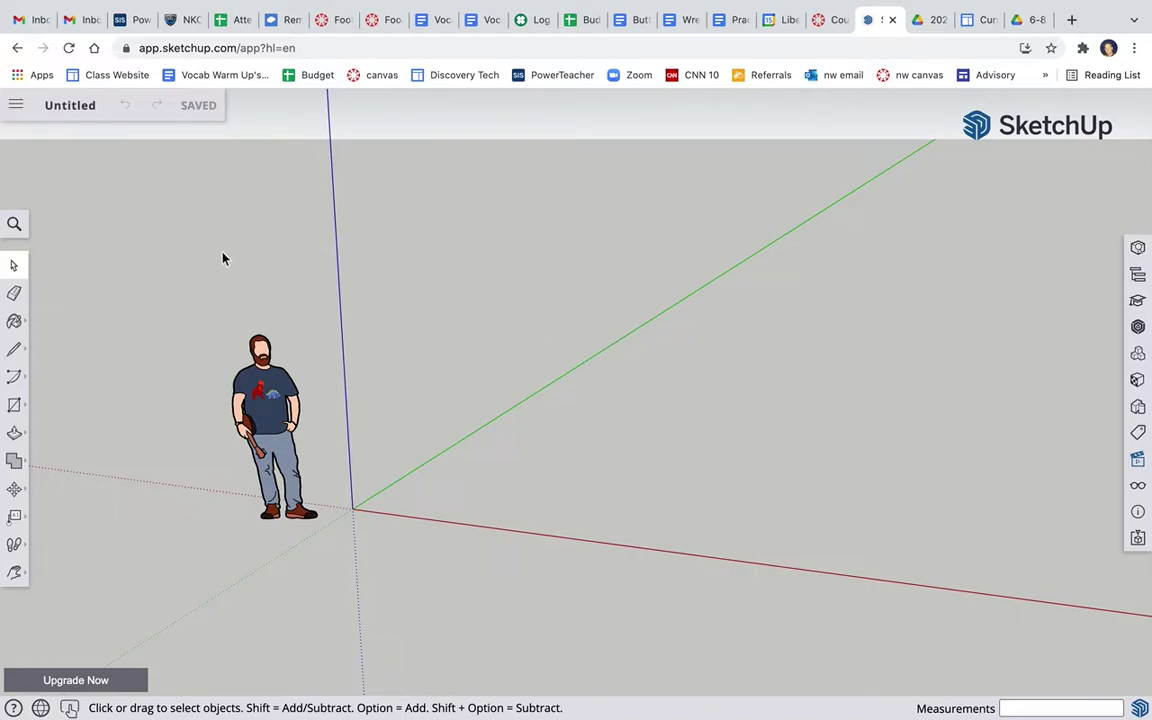
- Box-select the default scale figure and delete it
{"action": "left_click_drag", "start_coordinate": [190, 275], "coordinate": [409, 617]}
{"action": "key", "text": "Delete"}
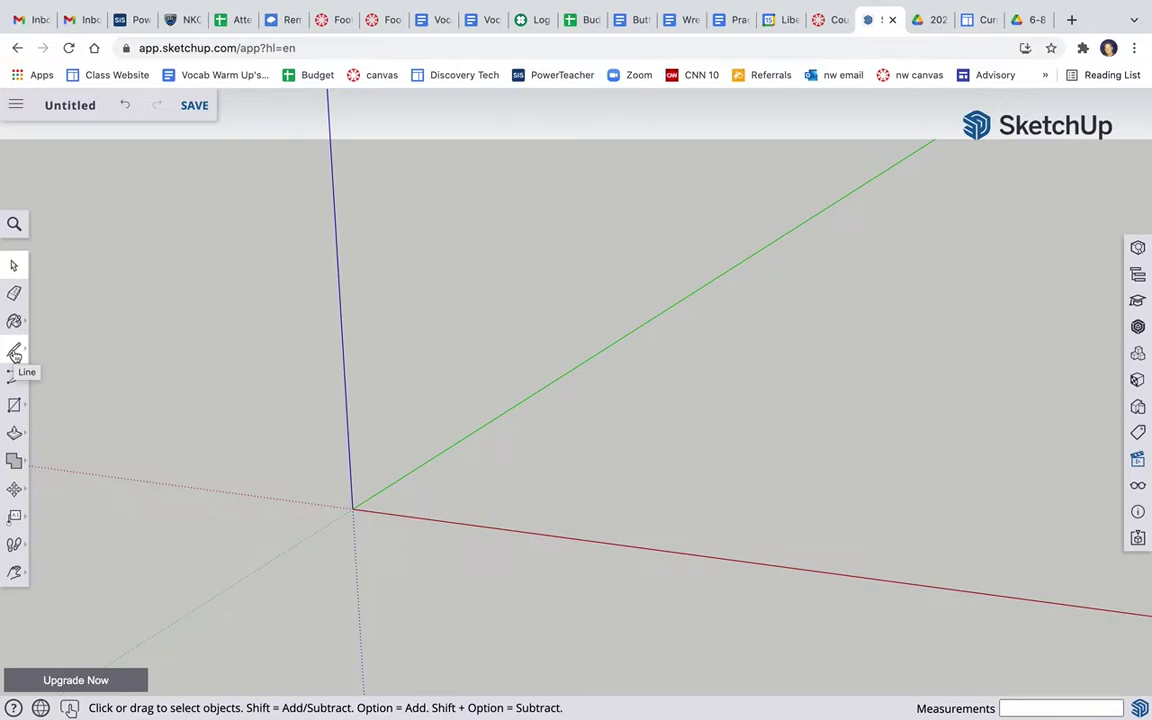
- Start the base outline at the origin with the 6 inch and 5 1/2 inch edges
{"action": "left_click", "coordinate": [14, 352]}
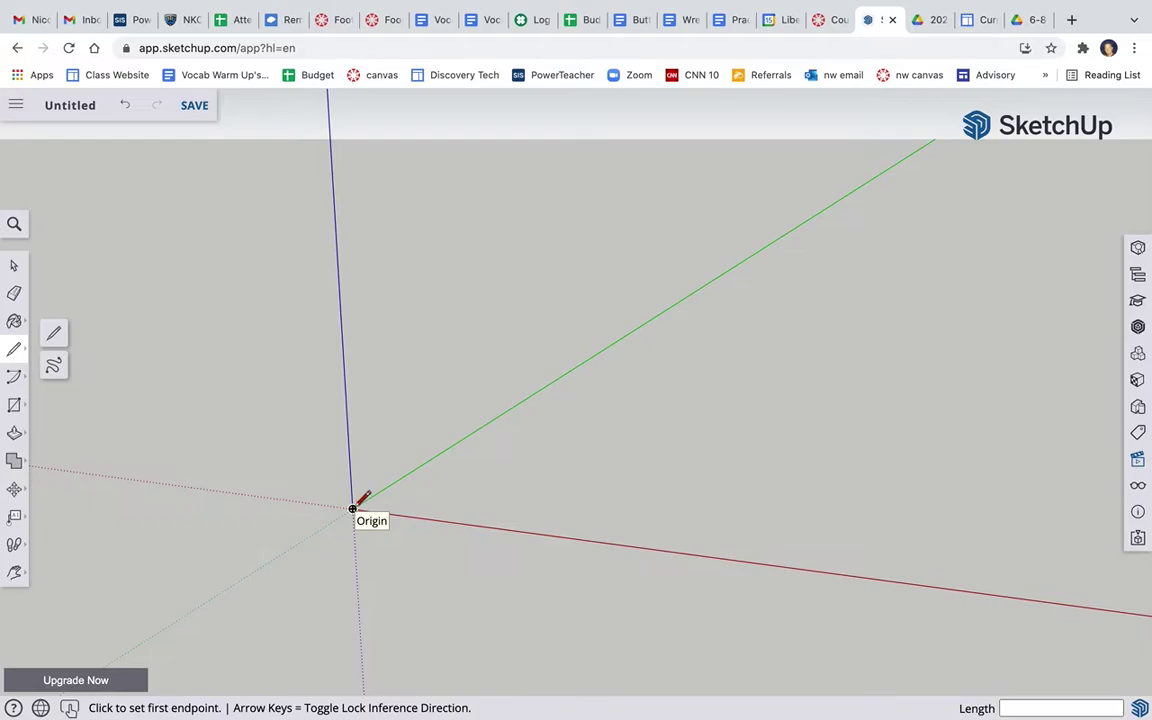
{"action": "left_click", "coordinate": [352, 509]}
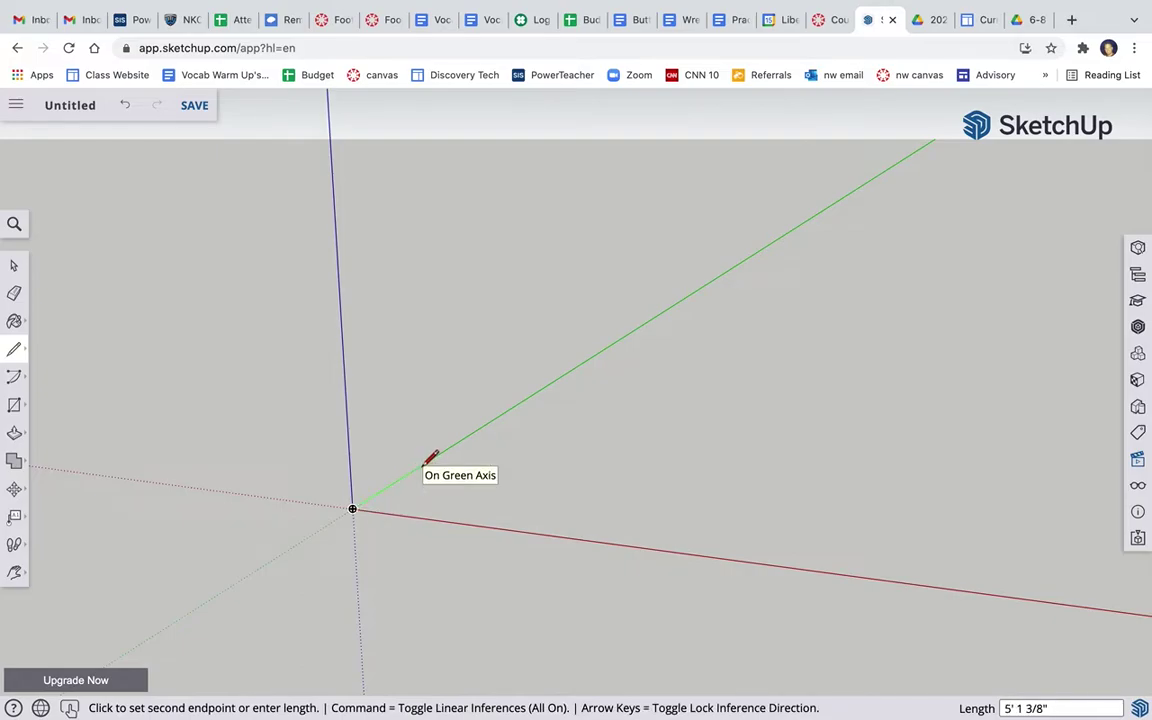
{"action": "type", "text": "6"}
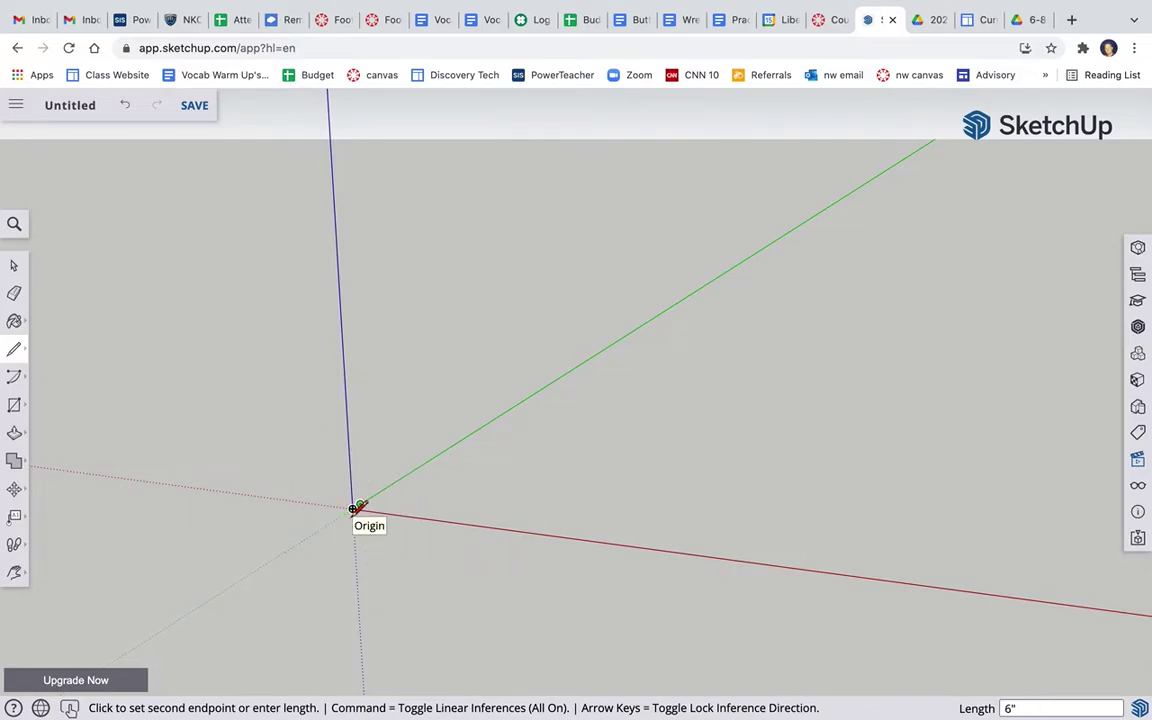
{"action": "middle_click_drag", "start_coordinate": [357, 506], "coordinate": [354, 510]}
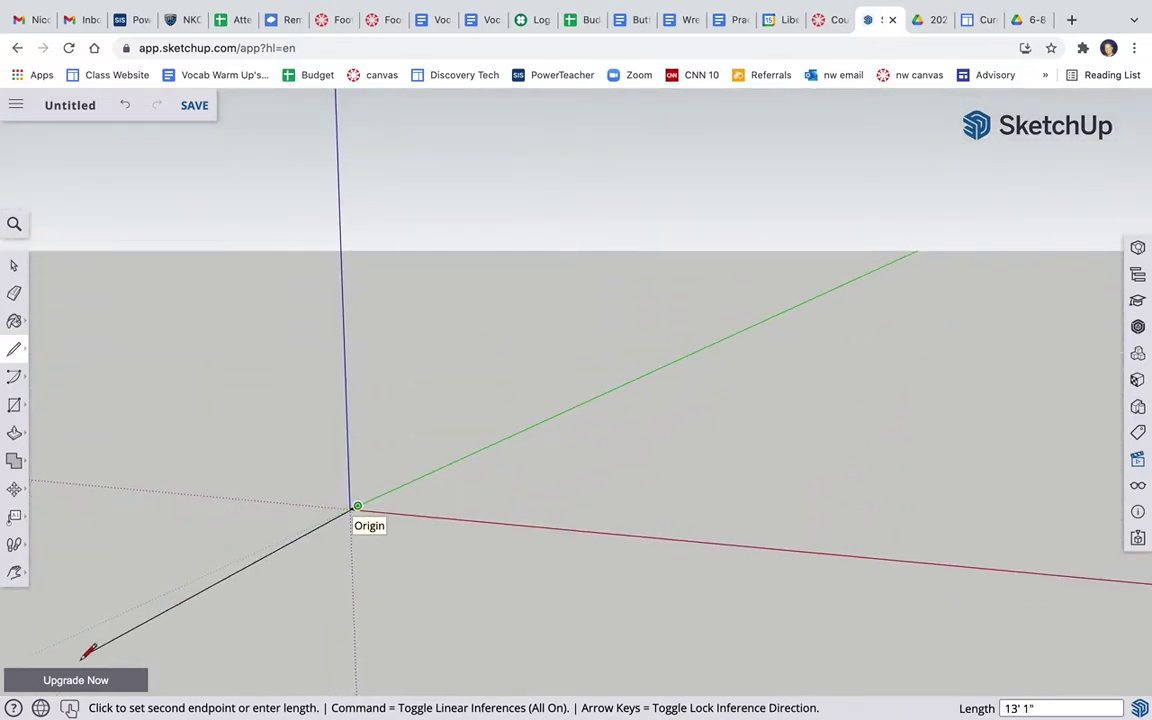
{"action": "left_click", "coordinate": [69, 708]}
{"action": "left_click", "coordinate": [124, 626]}
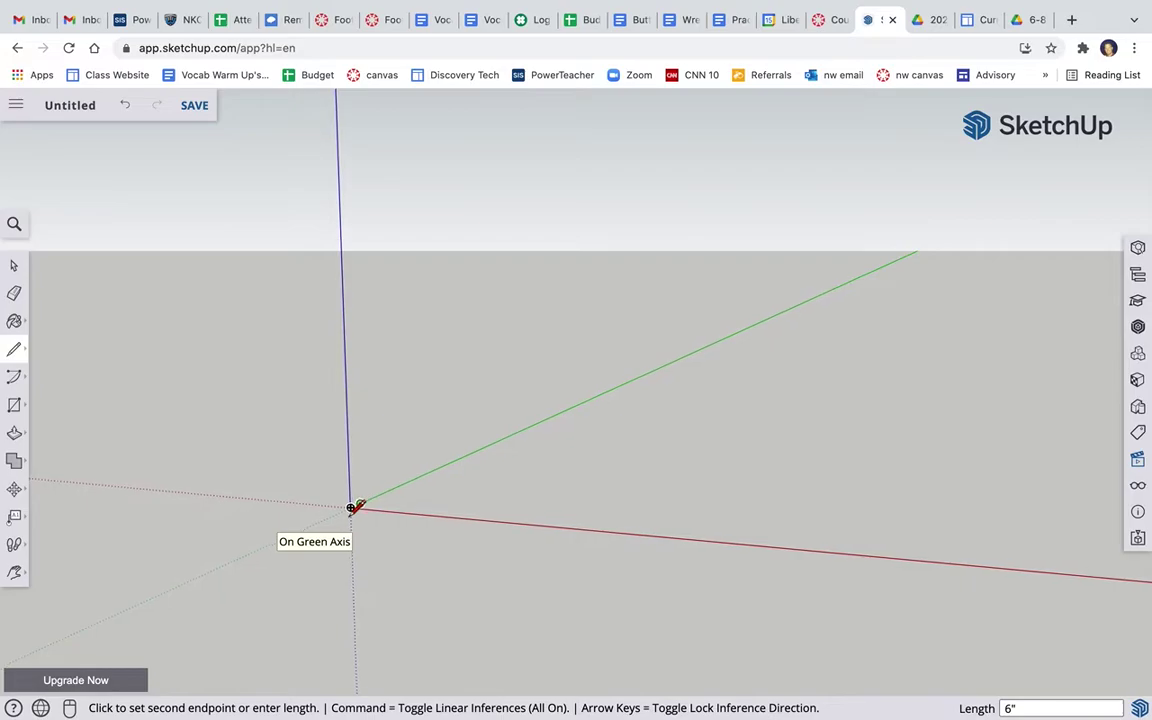
{"action": "scroll", "coordinate": [355, 507], "scroll_direction": "down", "scroll_amount": 5}
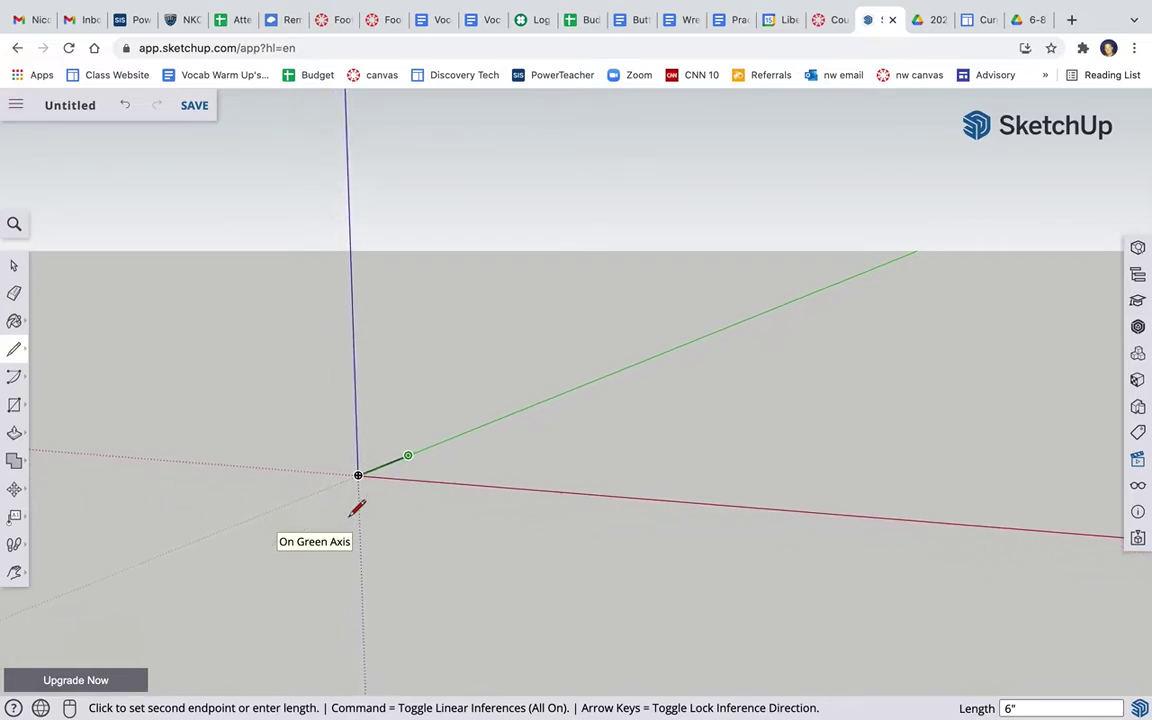
{"action": "left_click", "coordinate": [366, 422]}
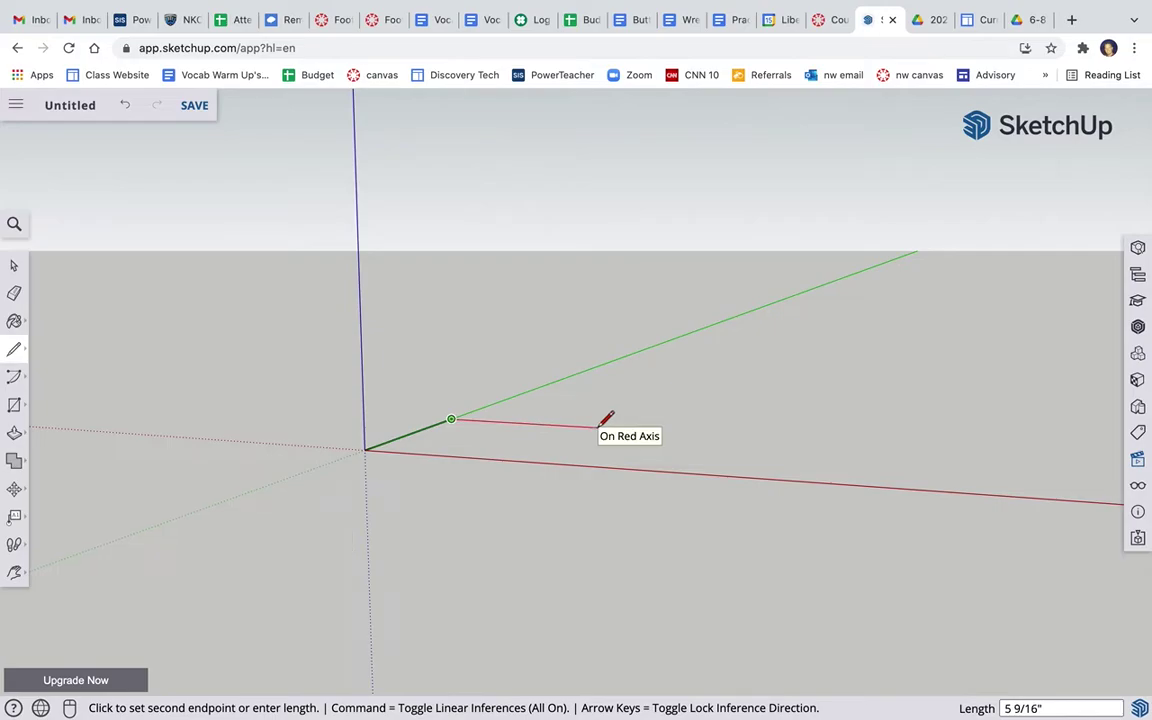
{"action": "type", "text": "5.5"}
{"action": "key", "text": "Return"}
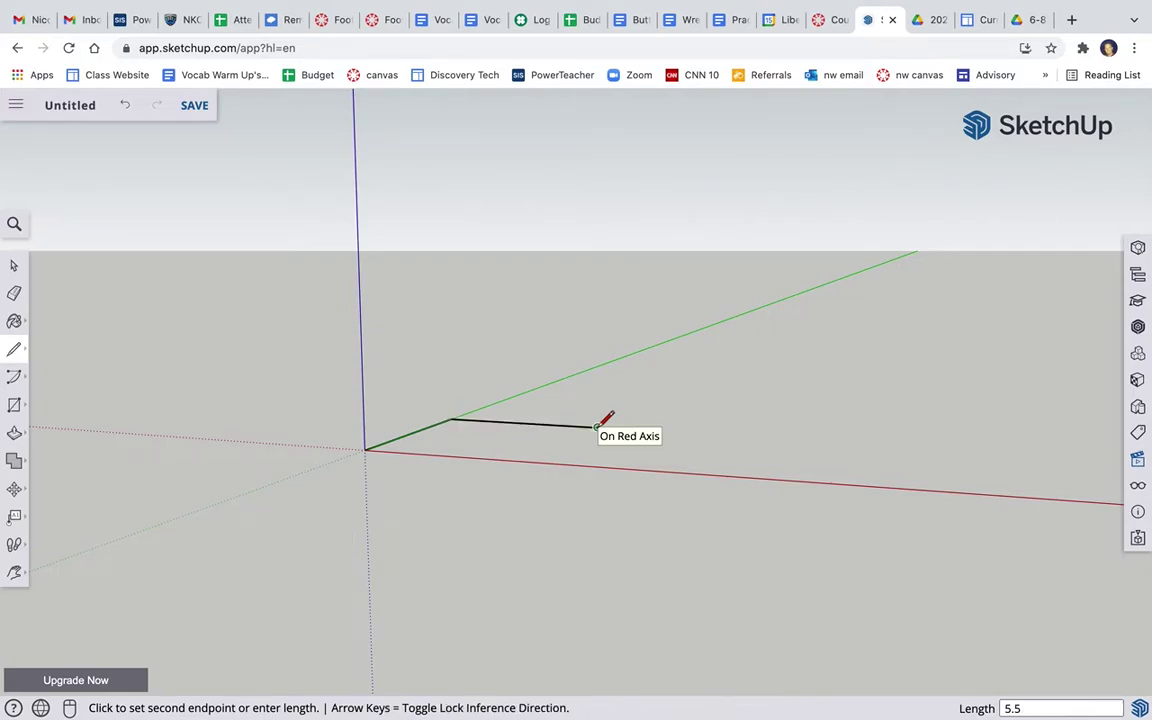
- Finish the 6 by 5 1/2 inch outline back at the origin, forming a face
{"action": "left_click", "coordinate": [14, 572]}
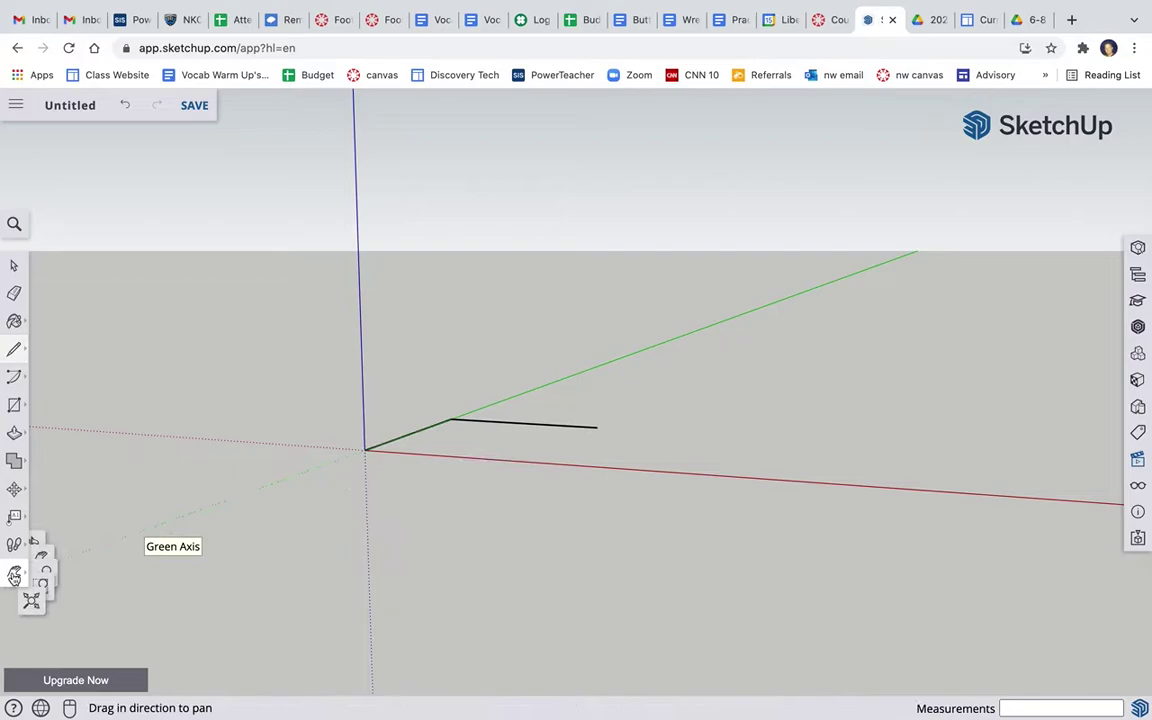
{"action": "left_click", "coordinate": [54, 508]}
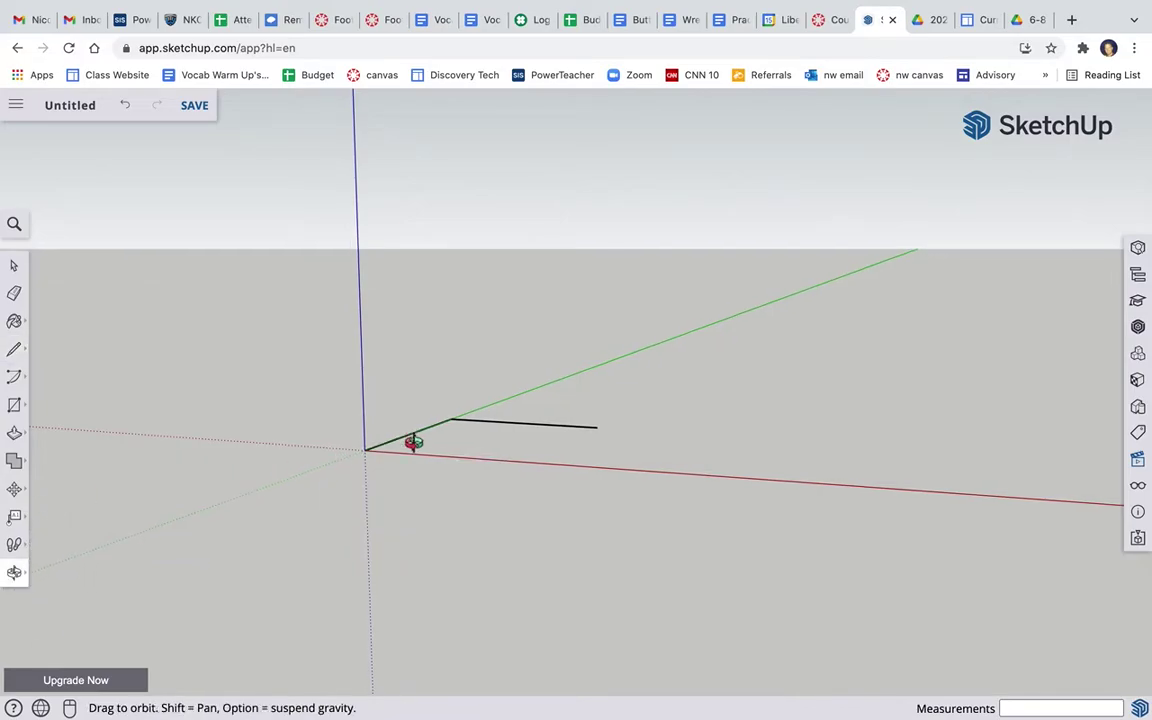
{"action": "left_click_drag", "start_coordinate": [411, 442], "coordinate": [305, 496]}
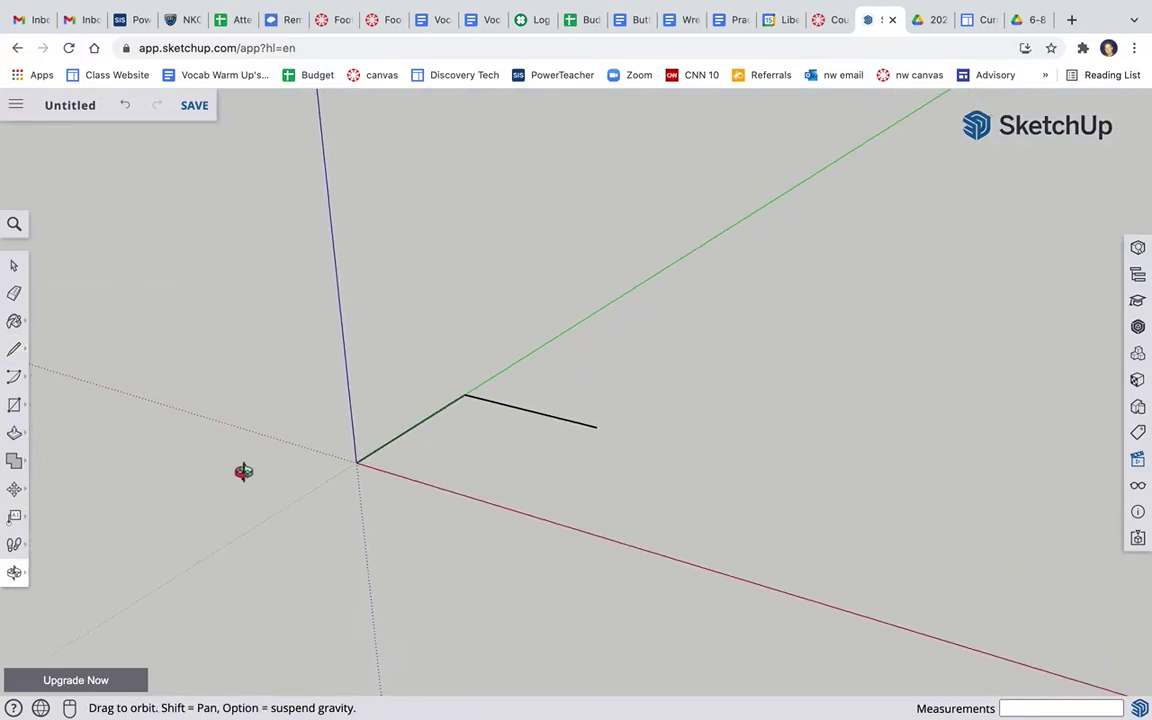
{"action": "left_click", "coordinate": [20, 351]}
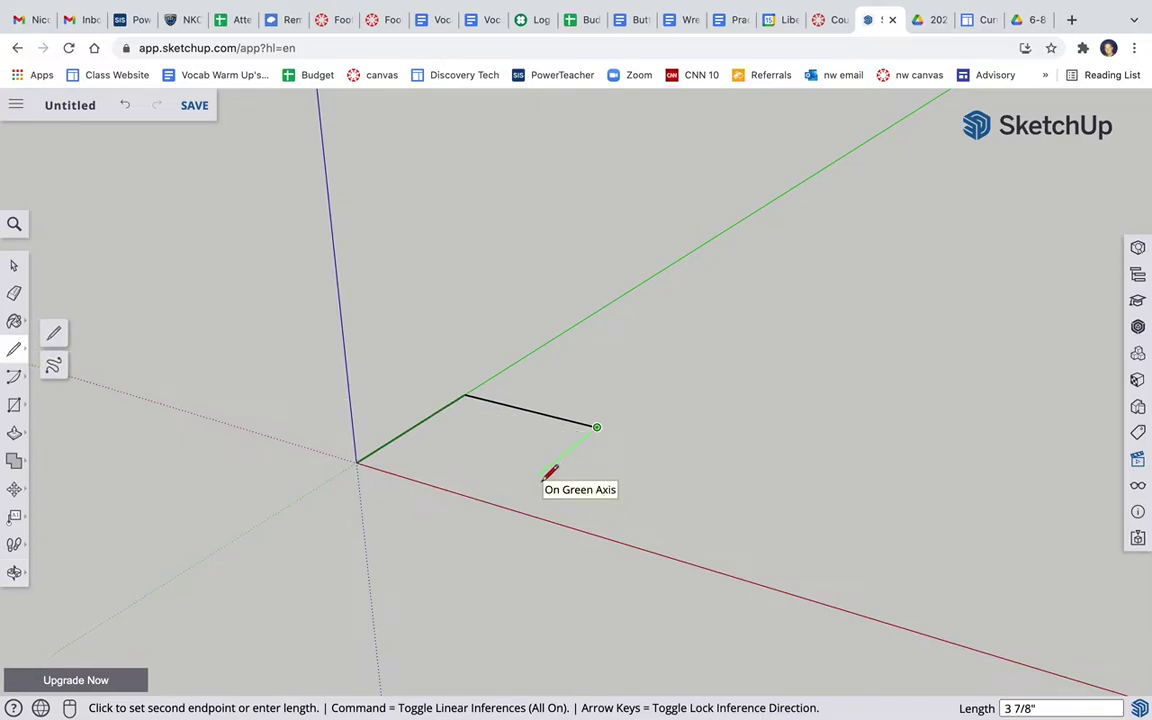
{"action": "left_click", "coordinate": [501, 506]}
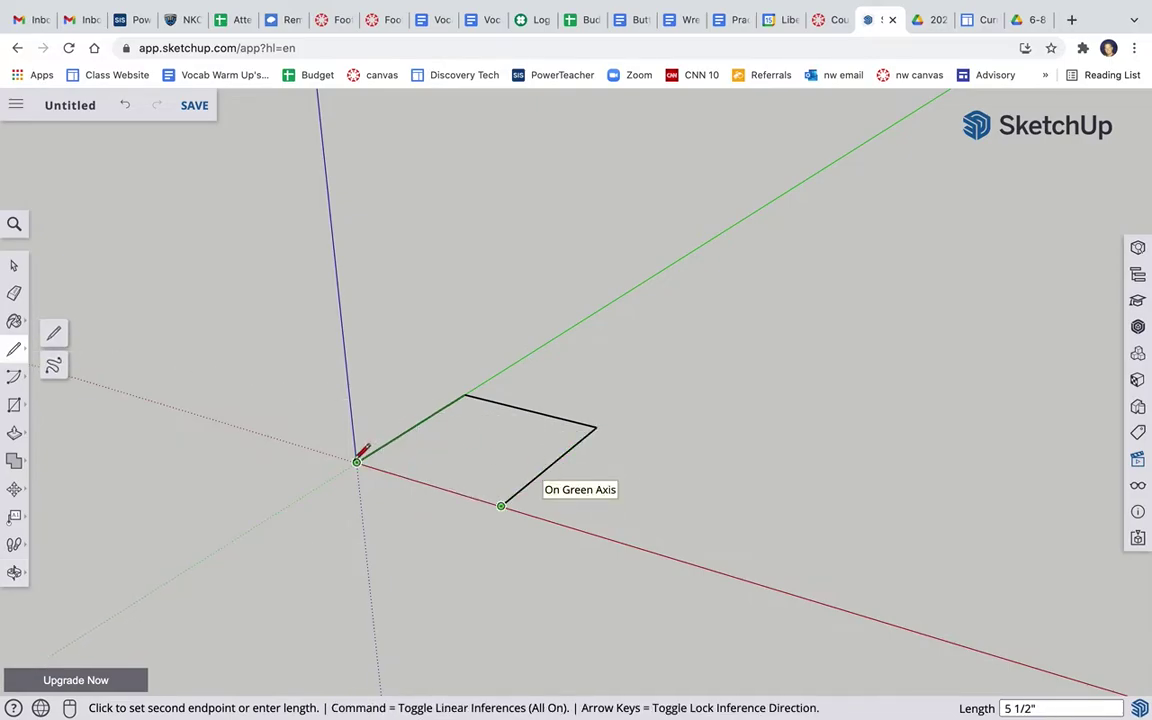
{"action": "left_click", "coordinate": [357, 461]}
- Push/Pull the base face up 3/4 inch into the bottom board
{"action": "left_click", "coordinate": [16, 435]}
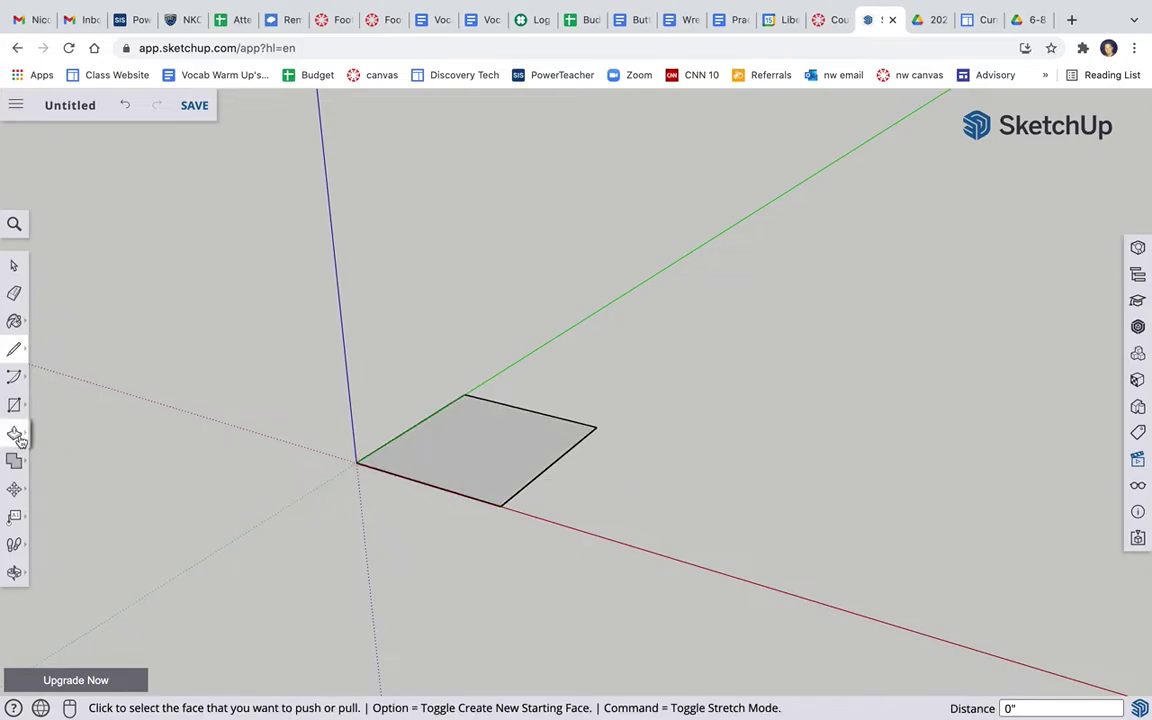
{"action": "left_click", "coordinate": [440, 463]}
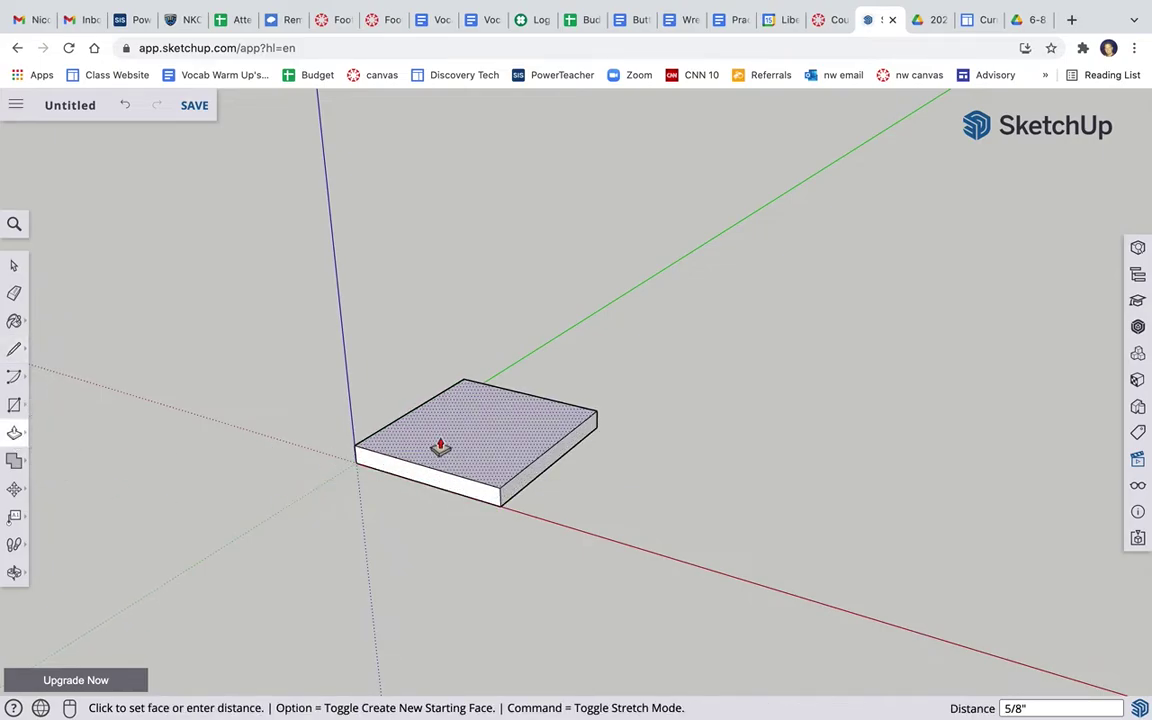
{"action": "type", "text": ".75"}
{"action": "key", "text": "Return"}
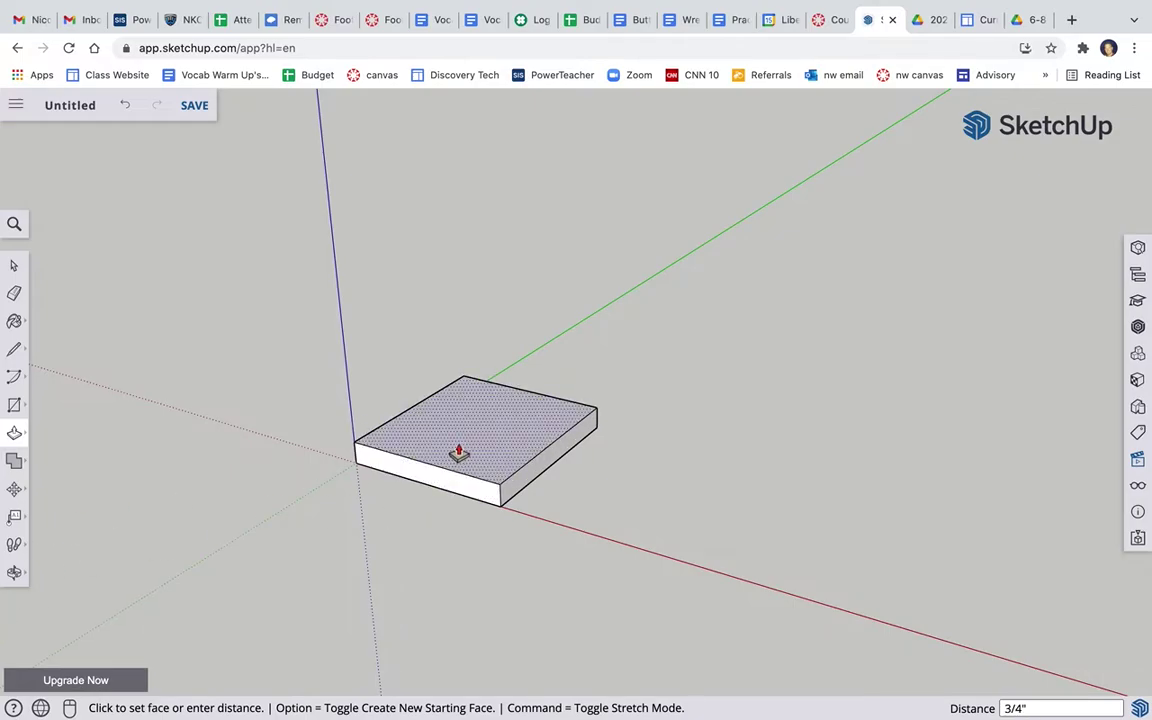
- Draw a vertical 3 1/2 by 6 inch rectangle on the board's back edge
{"action": "left_click", "coordinate": [14, 349]}
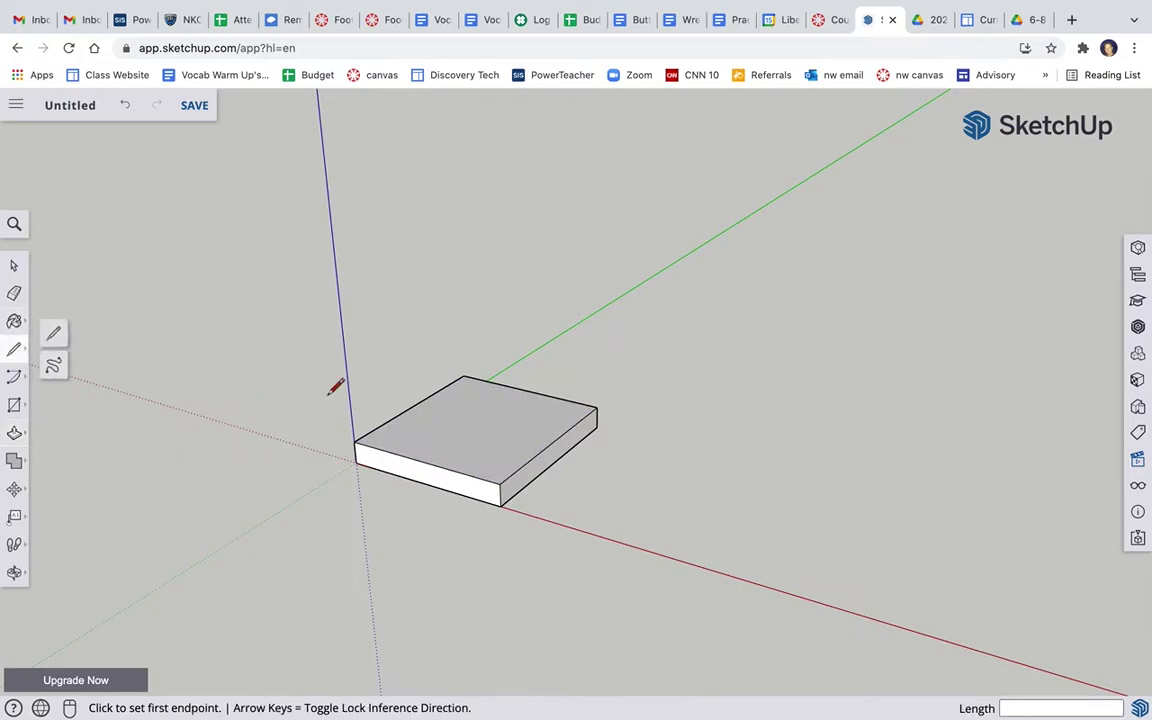
{"action": "left_click", "coordinate": [463, 376]}
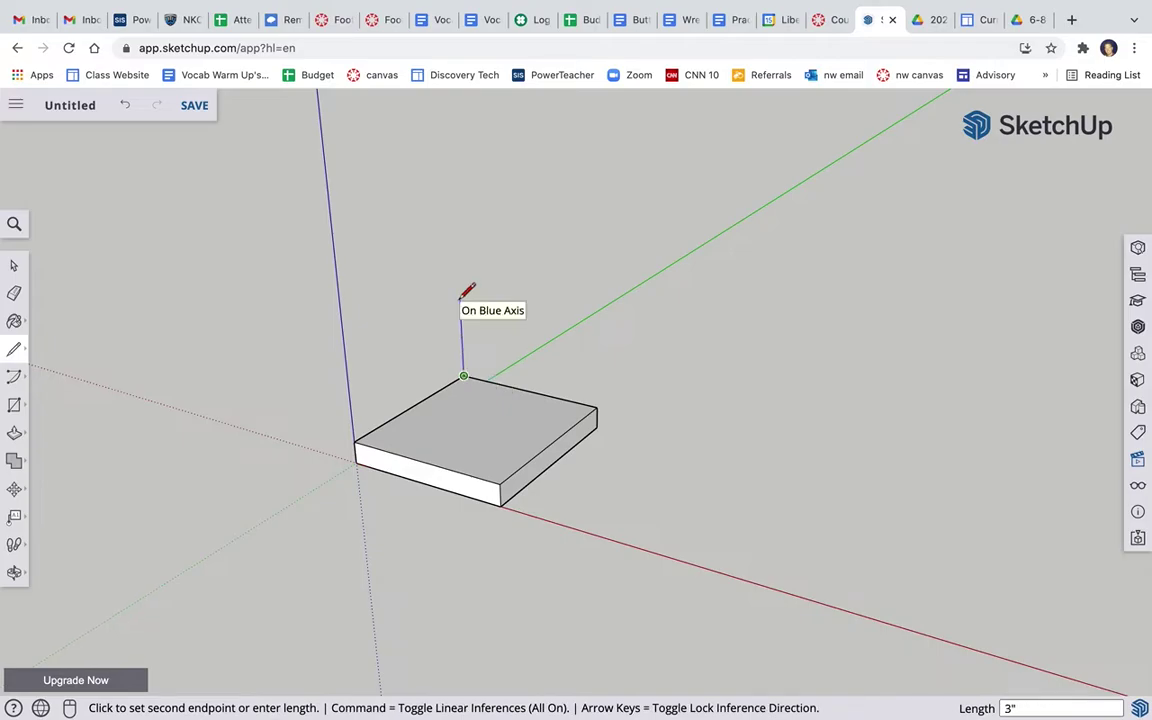
{"action": "type", "text": "5"}
{"action": "key", "text": "Return"}
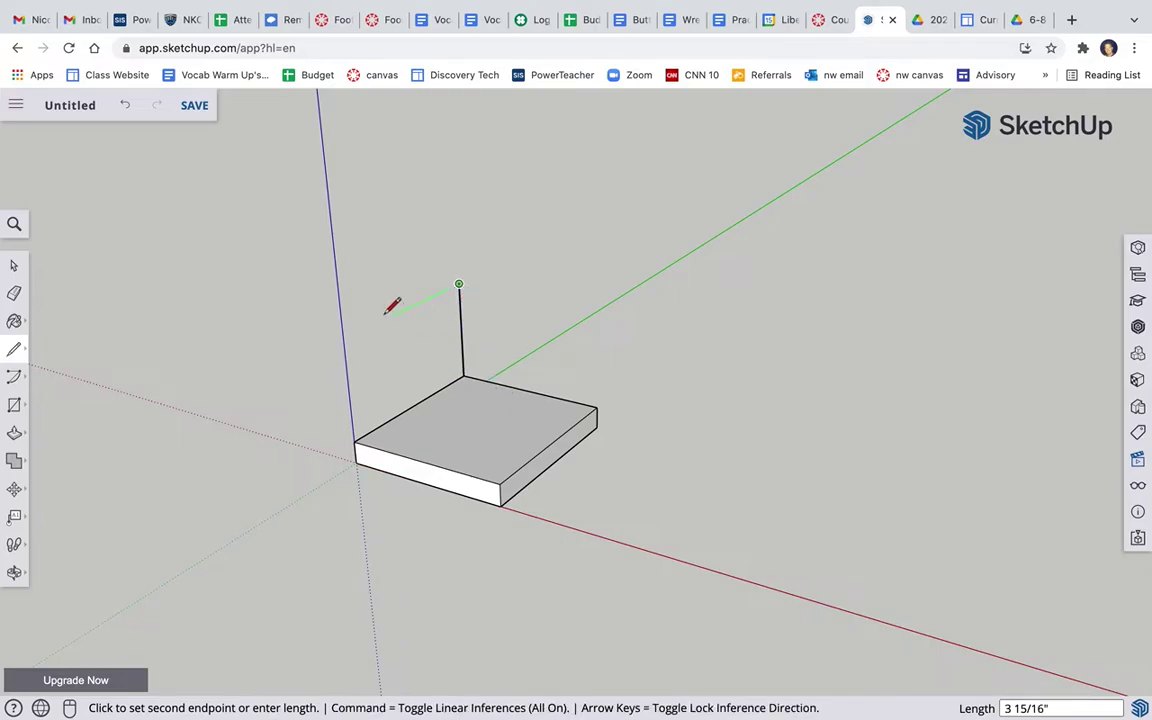
{"action": "type", "text": "6"}
{"action": "key", "text": "Return"}
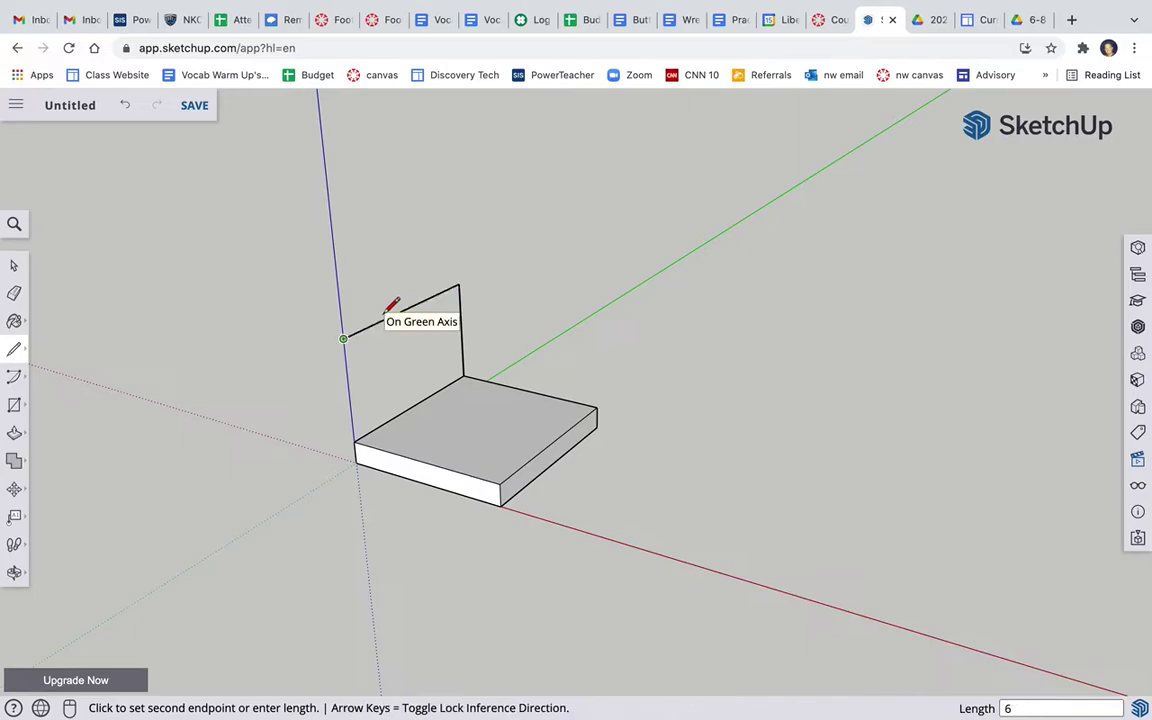
{"action": "left_click", "coordinate": [354, 441]}
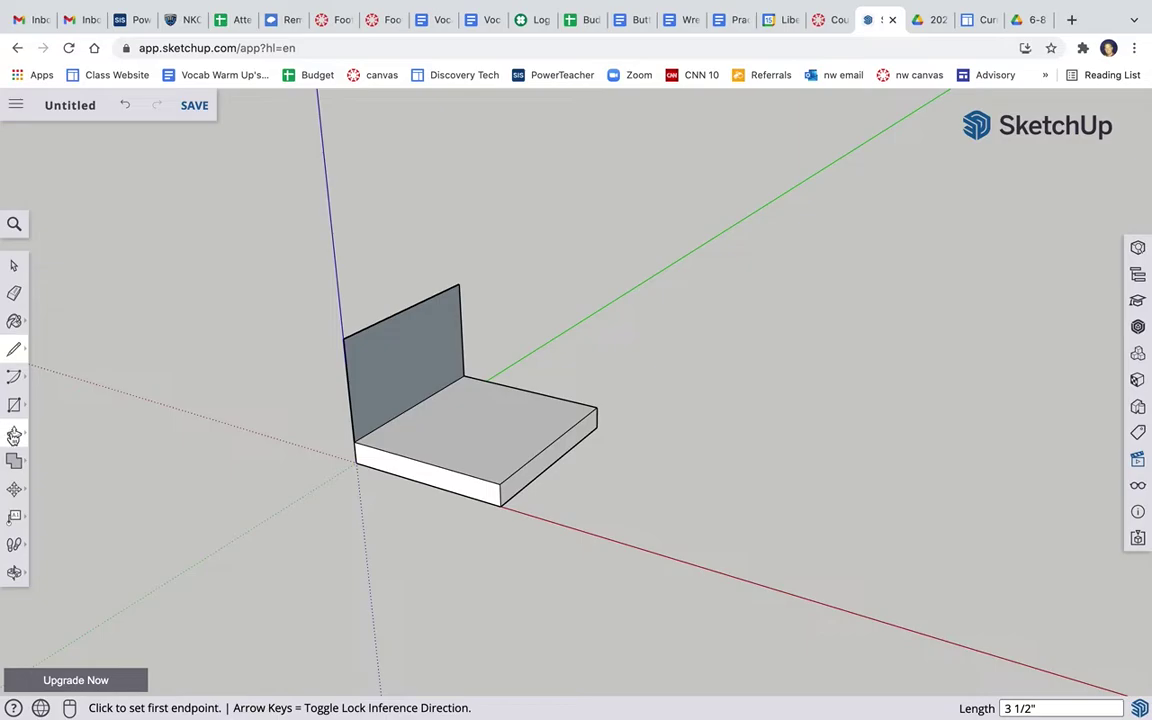
- Push/Pull the vertical face 0.75 inch to make the first side
{"action": "left_click", "coordinate": [14, 432]}
{"action": "left_click", "coordinate": [388, 386]}
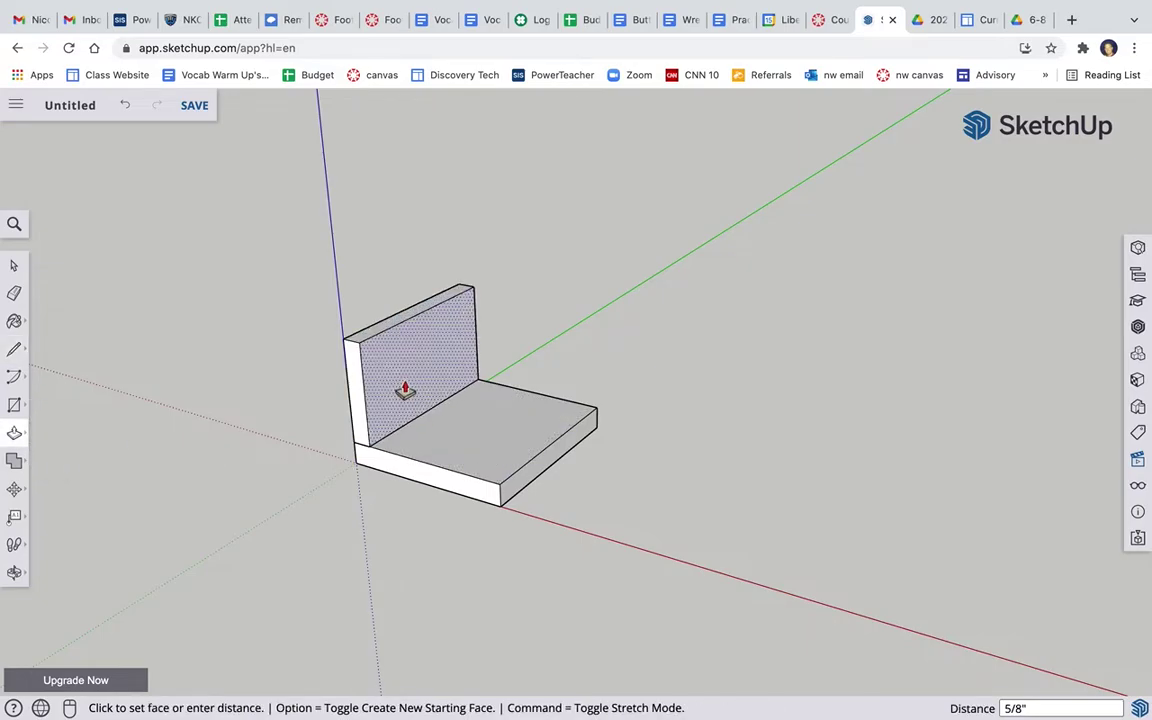
{"action": "type", "text": "."}
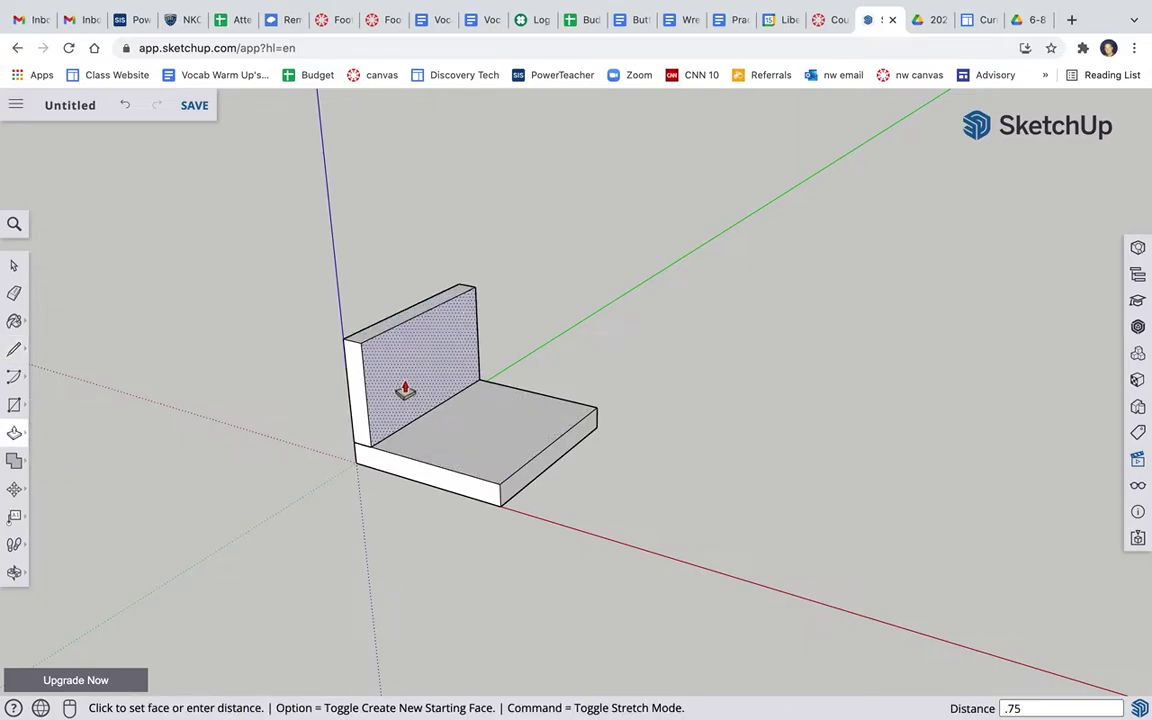
{"action": "type", "text": "75"}
{"action": "key", "text": "Return"}
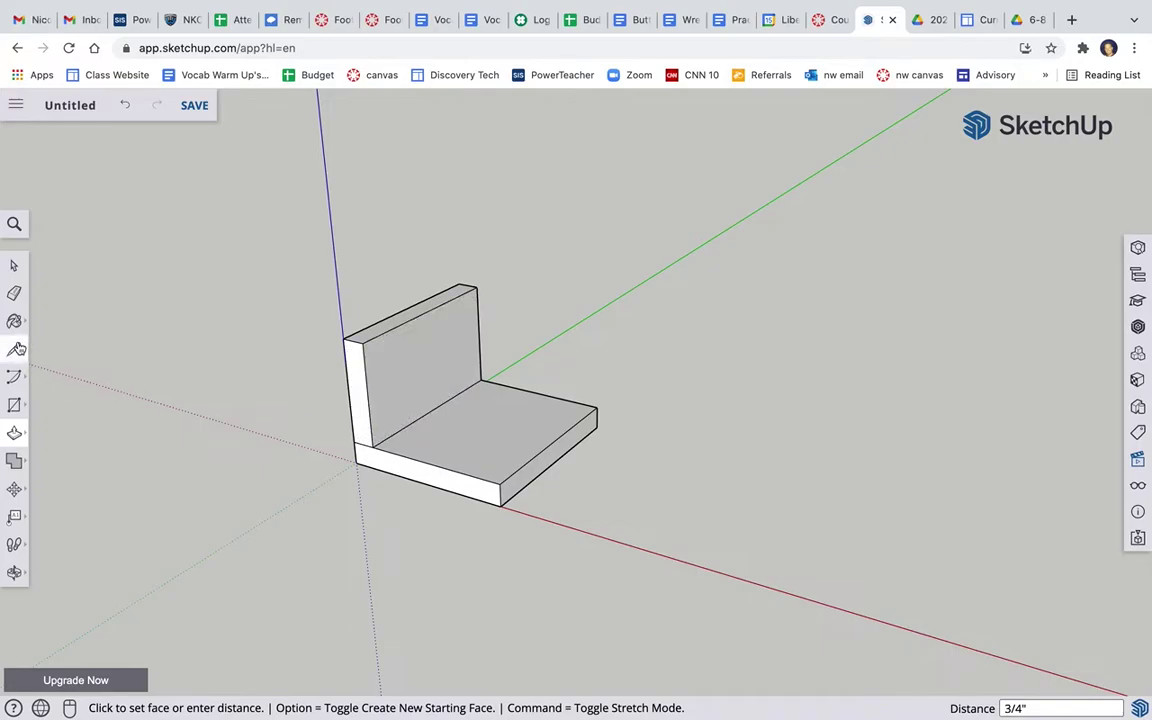
- Draw a 3.5 inch tall upright face on the base's opposite edge
{"action": "left_click", "coordinate": [14, 572]}
{"action": "mouse_move", "coordinate": [159, 557]}
{"action": "left_mouse_down"}
{"action": "mouse_move", "coordinate": [651, 504]}
{"action": "mouse_move", "coordinate": [600, 579]}
{"action": "mouse_move", "coordinate": [612, 581]}
{"action": "left_mouse_up"}
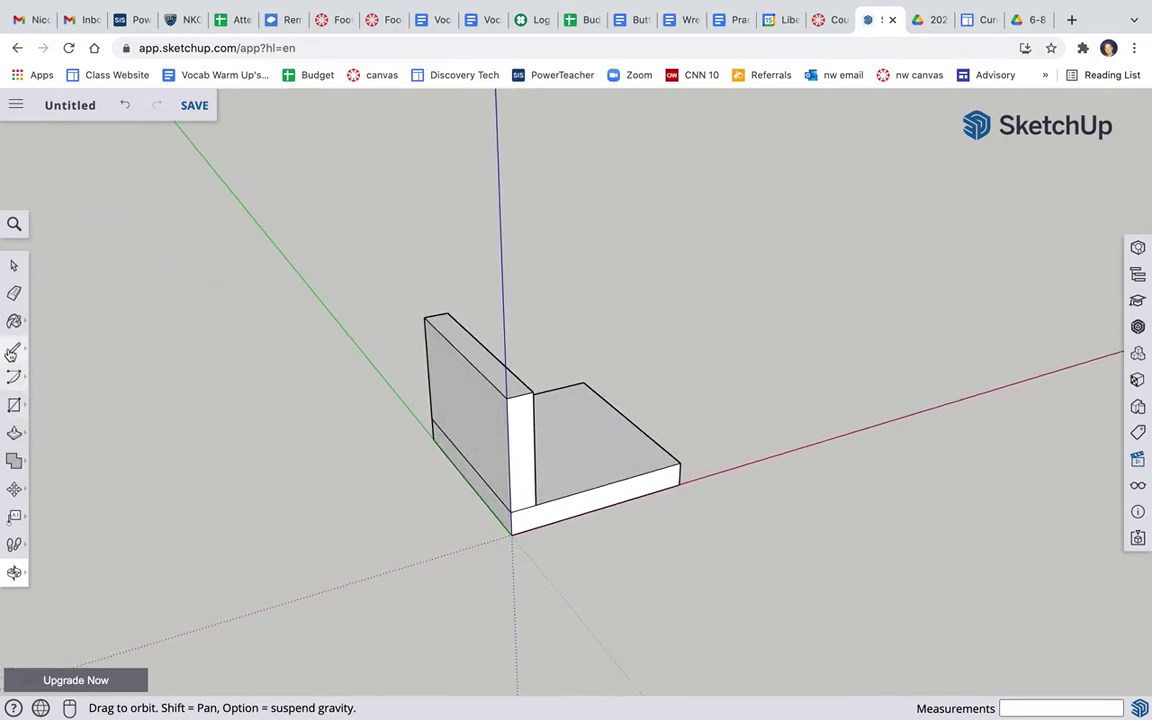
{"action": "left_click", "coordinate": [14, 349]}
{"action": "left_click", "coordinate": [584, 383]}
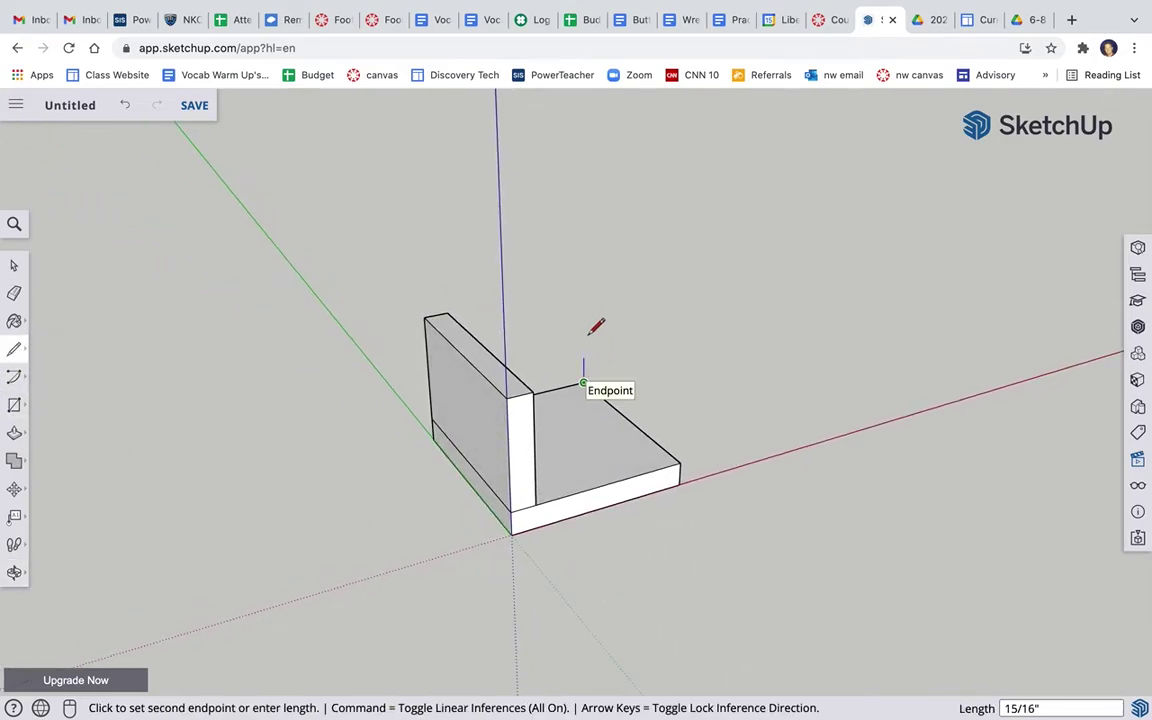
{"action": "type", "text": "3.5"}
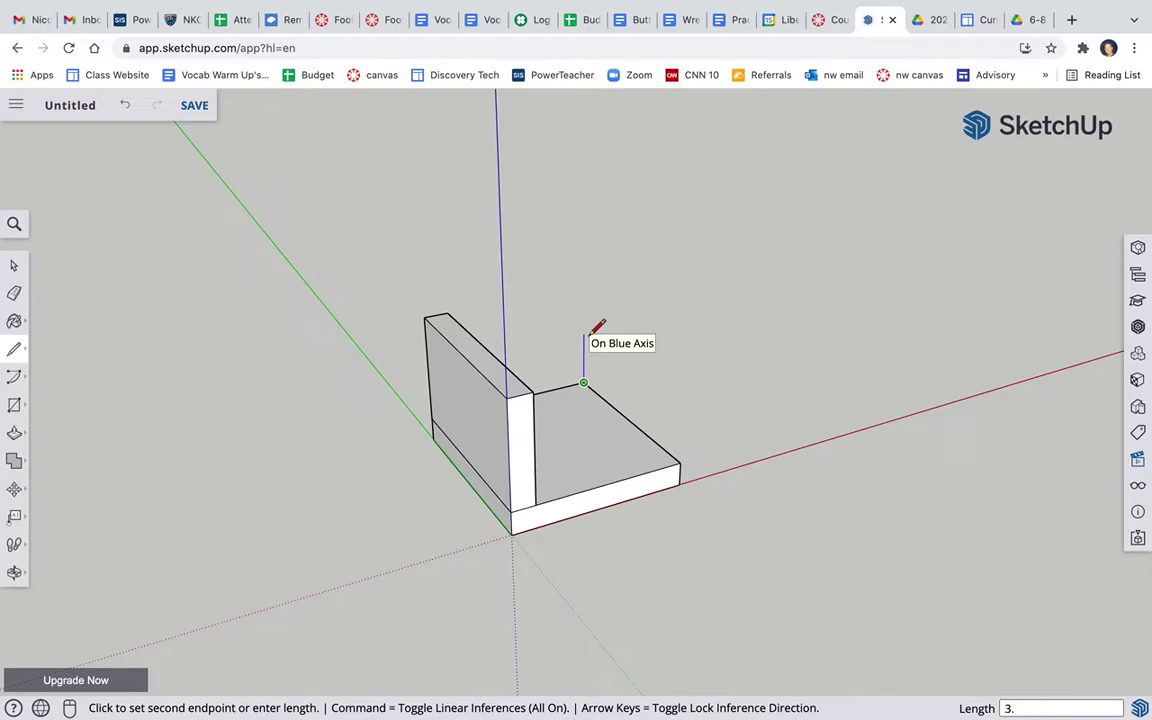
{"action": "key", "text": "Return"}
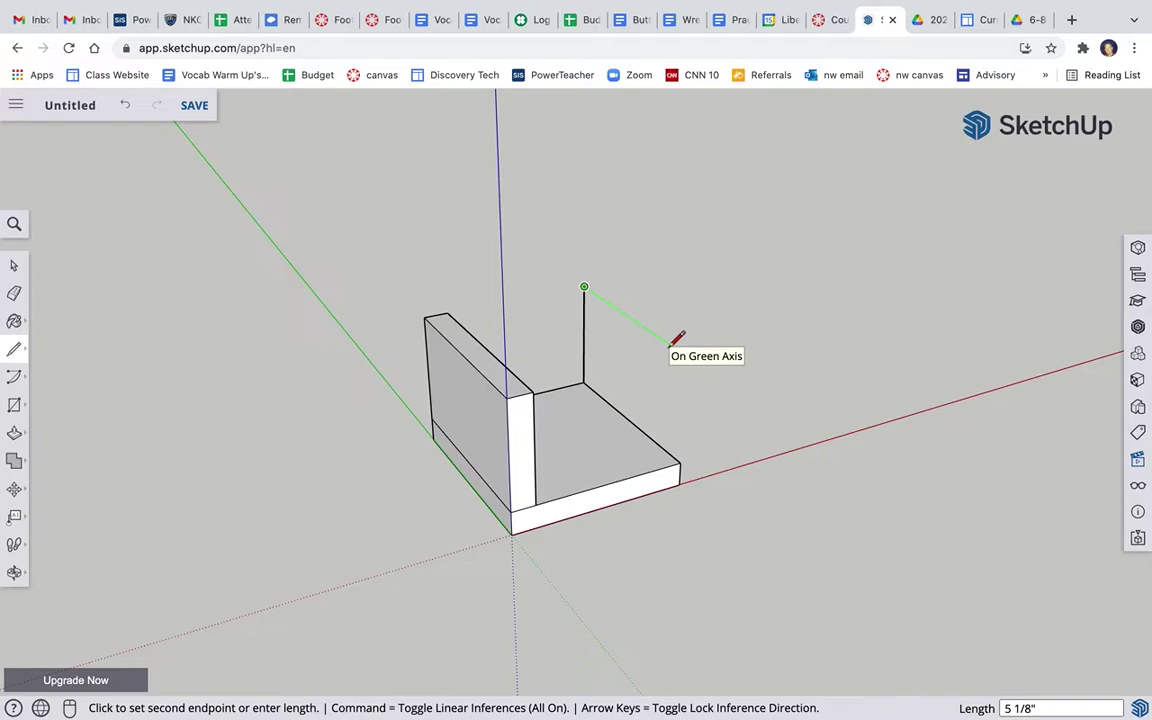
{"action": "left_click", "coordinate": [673, 344]}
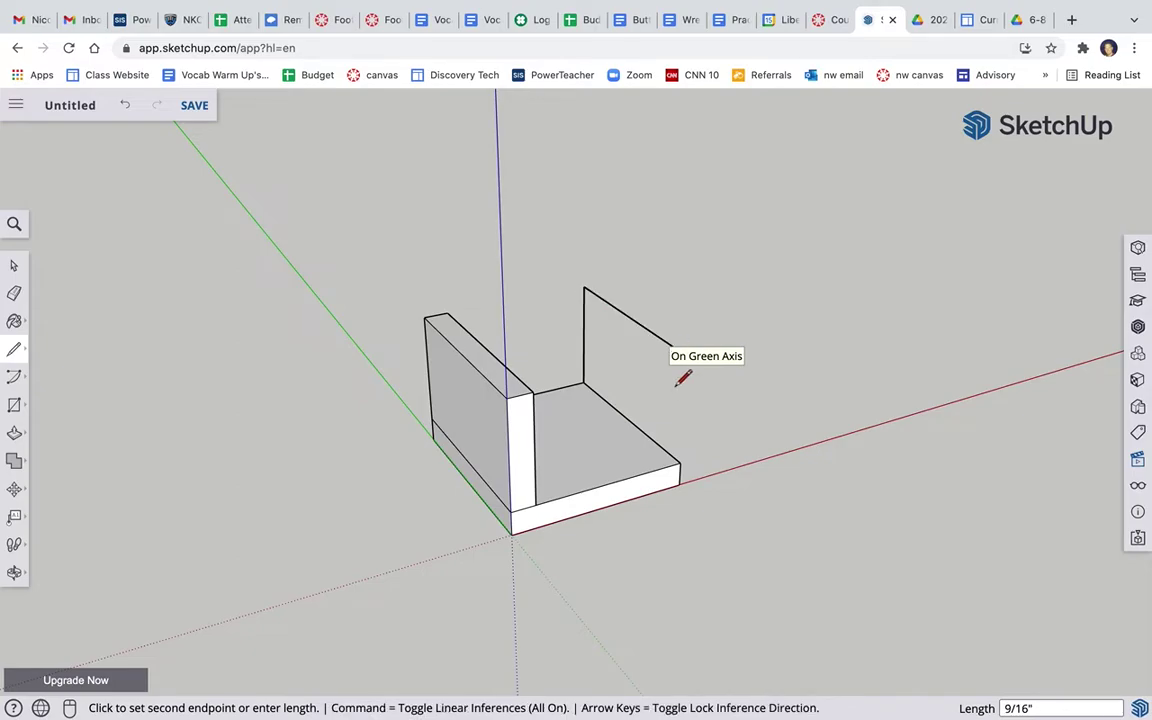
{"action": "left_click", "coordinate": [681, 461]}
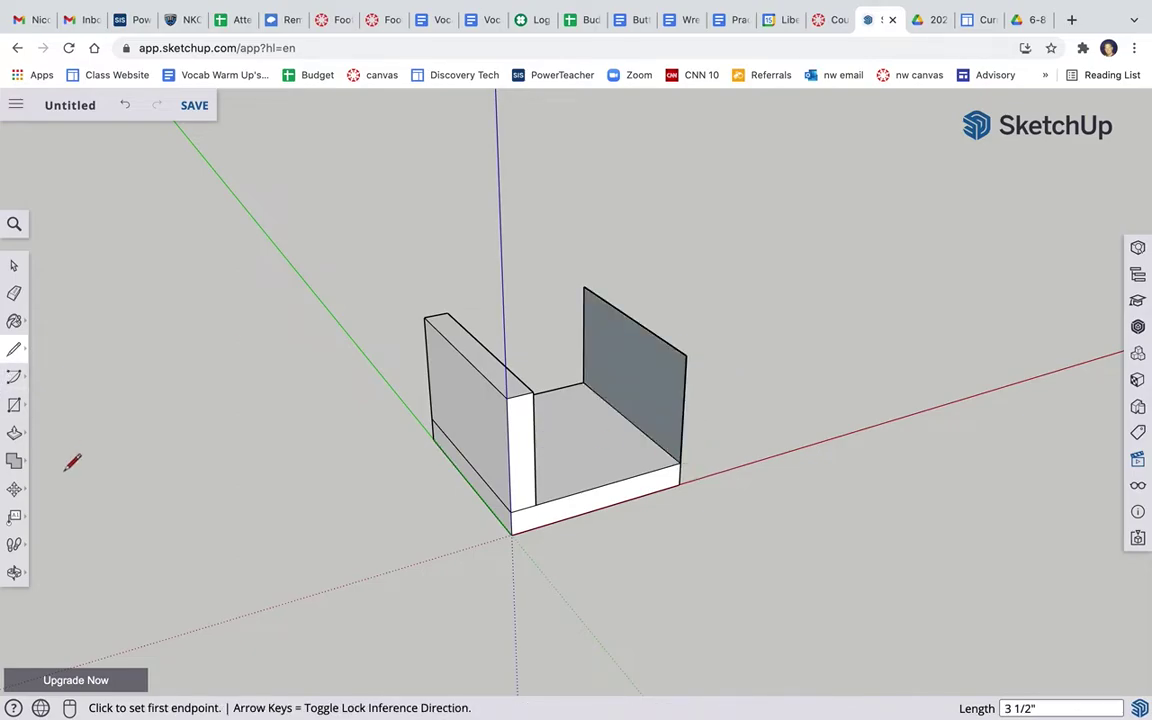
- Push/Pull the second side panel 0.75 inch thick
{"action": "left_click", "coordinate": [16, 435]}
{"action": "left_click", "coordinate": [668, 400]}
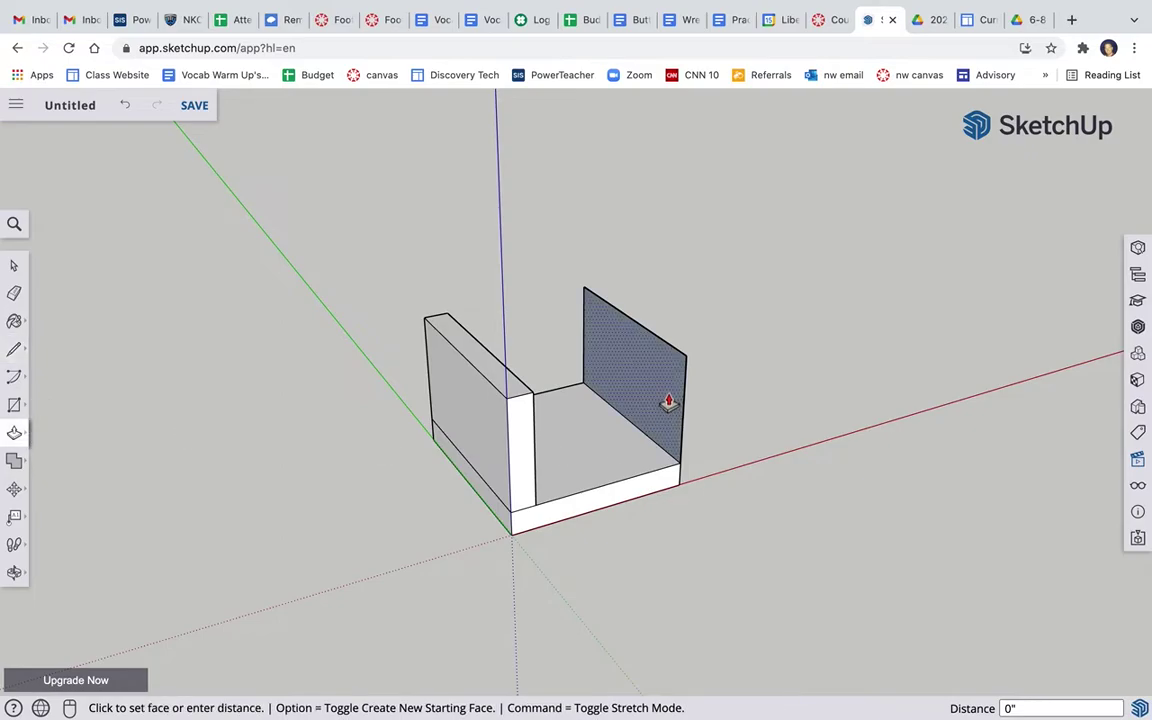
{"action": "type", "text": ".75"}
{"action": "key", "text": "Return"}
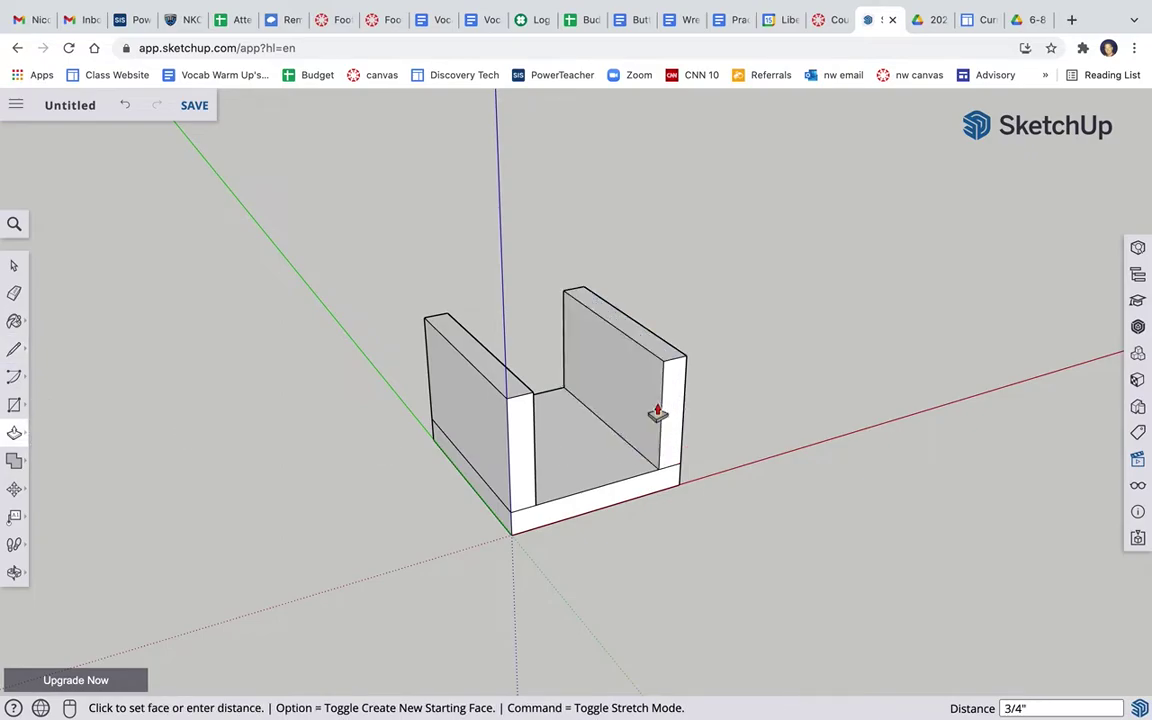
{"action": "left_click", "coordinate": [14, 572]}
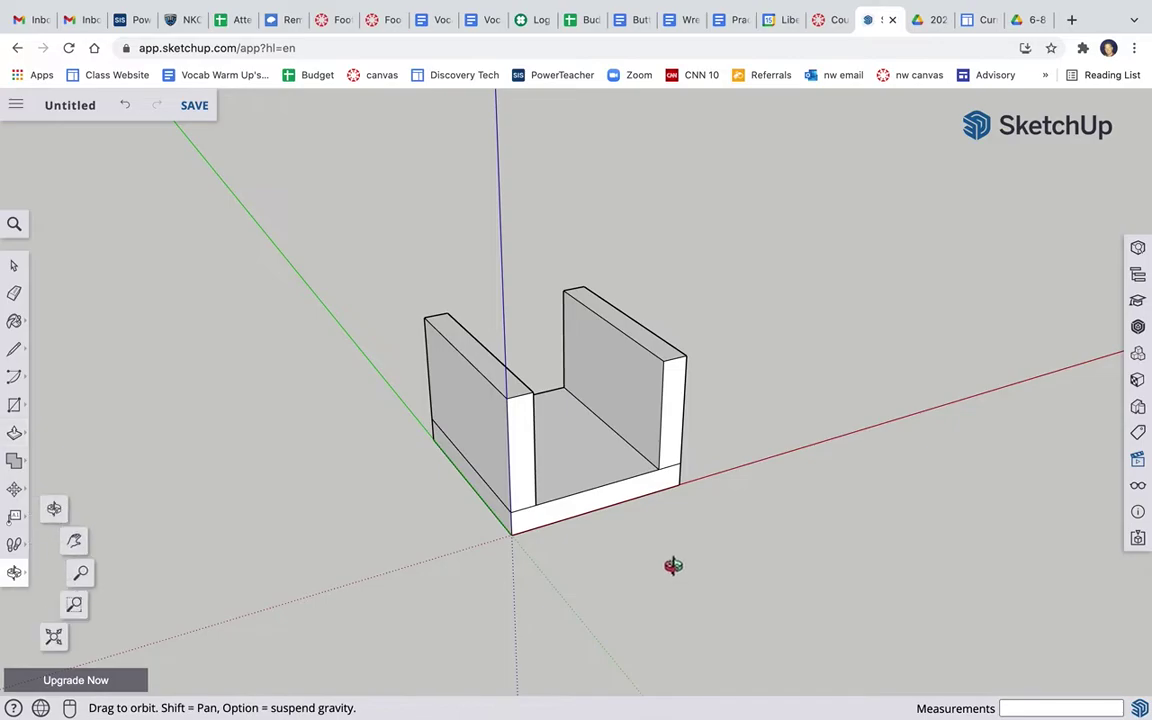
- Draw a 0.75 by 5.5 inch rectangle across the box's open end
{"action": "left_click_drag", "start_coordinate": [617, 574], "coordinate": [451, 516]}
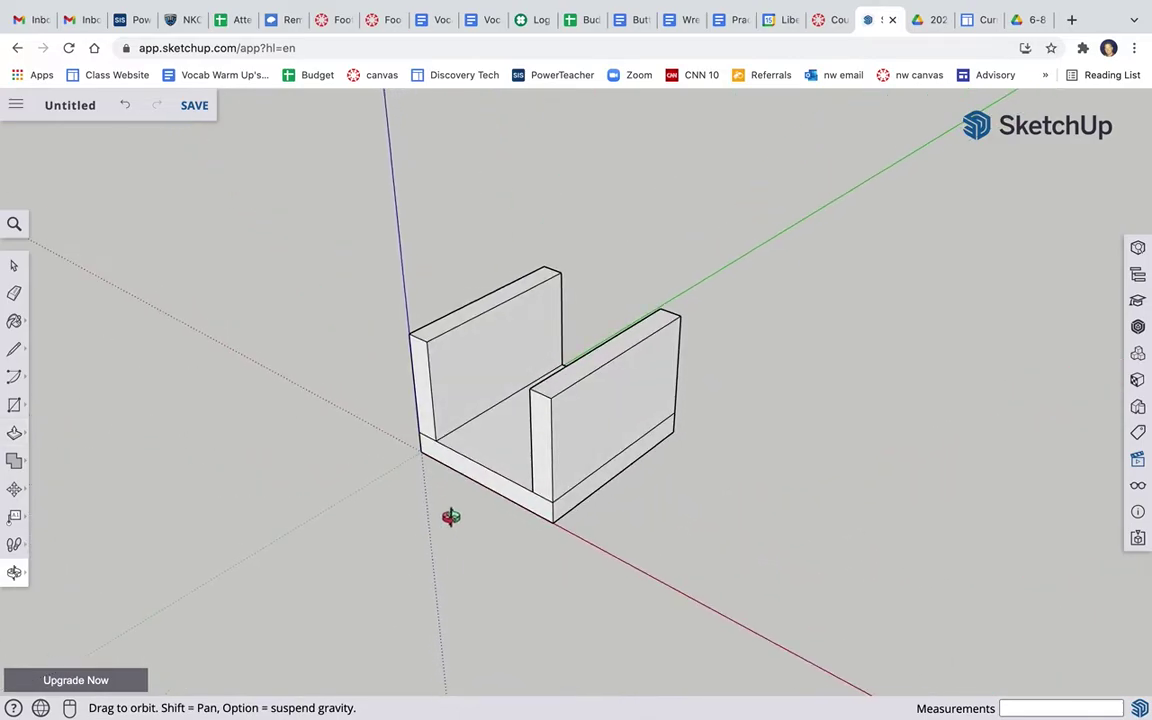
{"action": "left_click", "coordinate": [17, 350]}
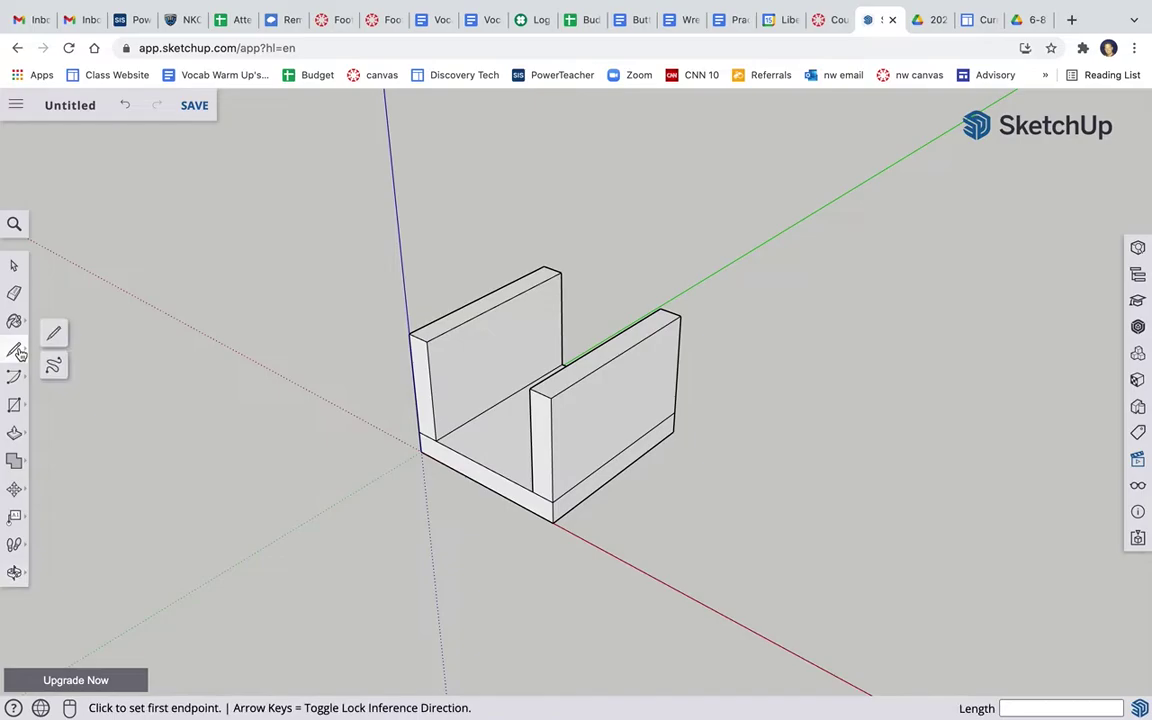
{"action": "left_click", "coordinate": [421, 451]}
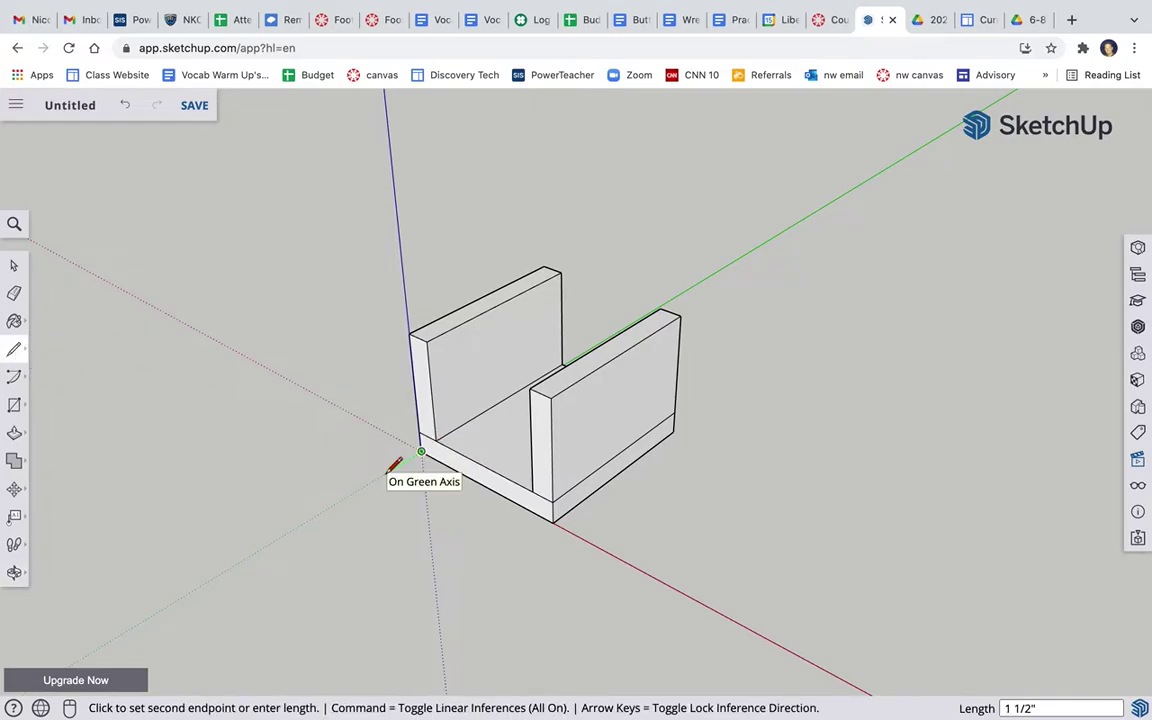
{"action": "type", "text": ".75"}
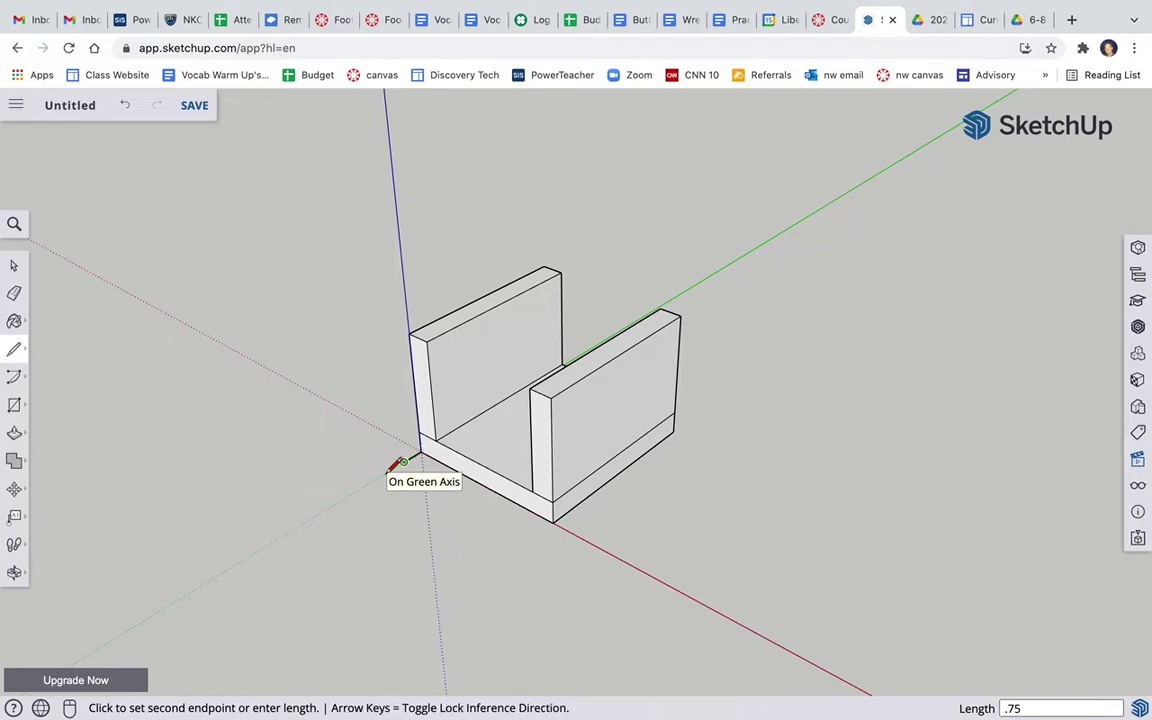
{"action": "key", "text": "Return"}
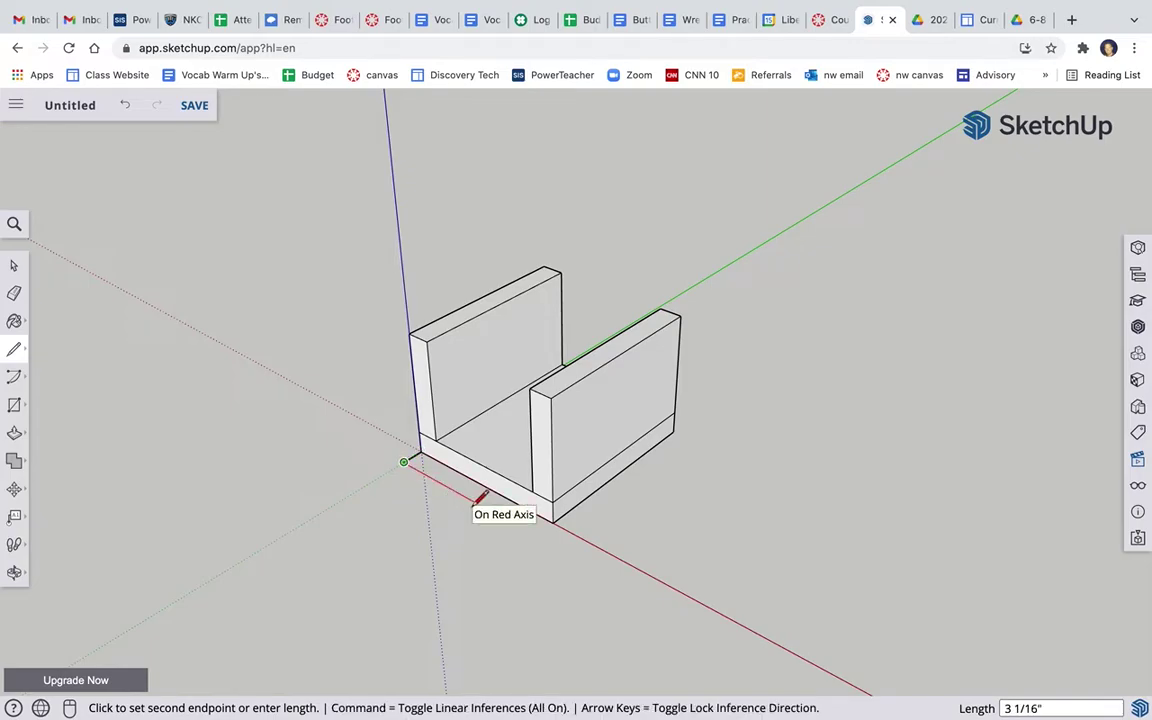
{"action": "type", "text": "5.5"}
{"action": "key", "text": "Return"}
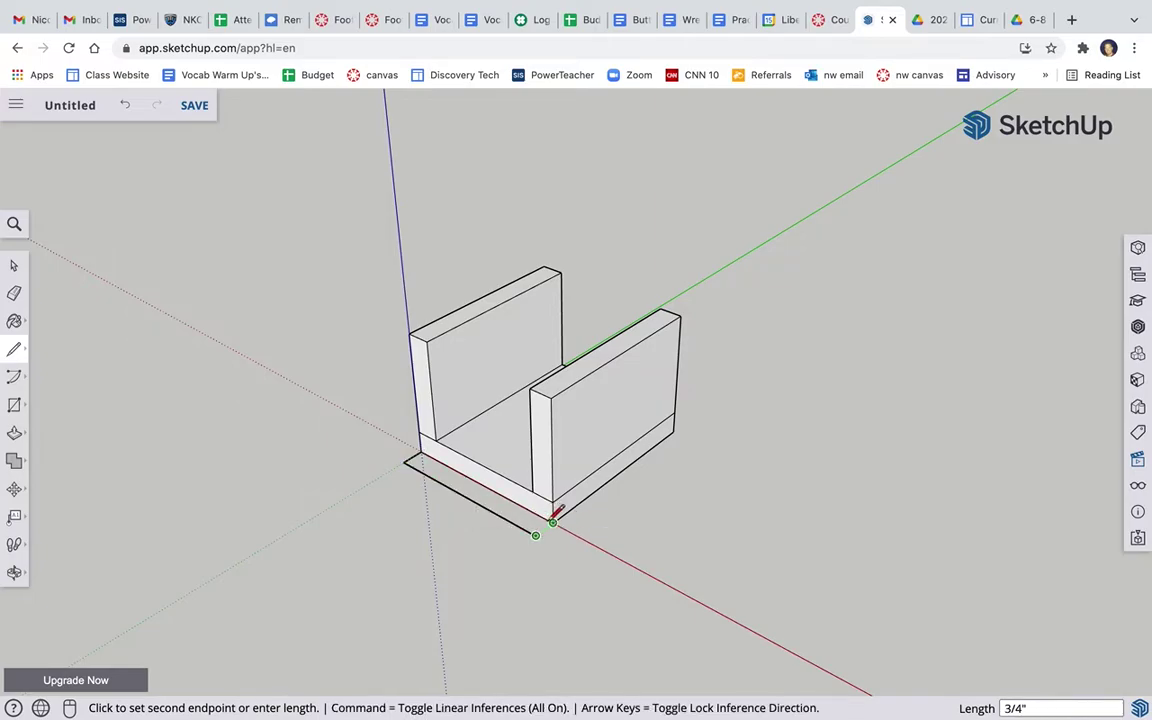
{"action": "left_click", "coordinate": [552, 521]}
- Push/Pull the end rectangle up 4.5 inches into an end panel
{"action": "mouse_move", "coordinate": [466, 690]}
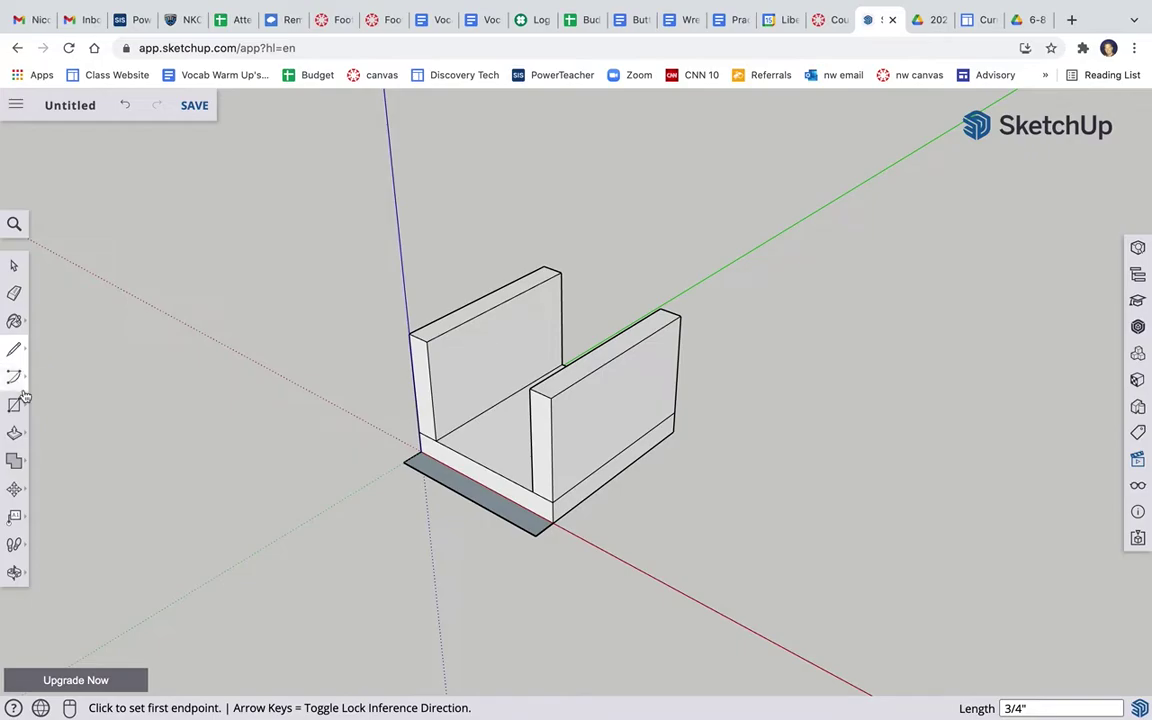
{"action": "left_click", "coordinate": [14, 432]}
{"action": "left_click", "coordinate": [476, 494]}
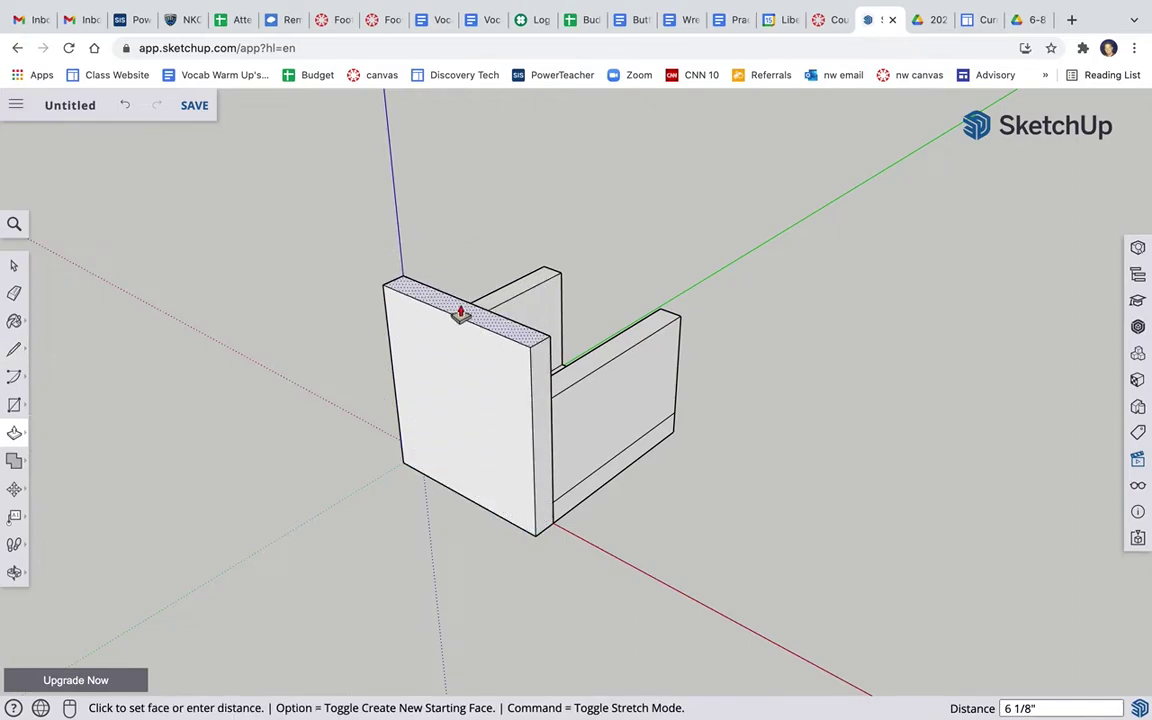
{"action": "type", "text": "4.5"}
{"action": "key", "text": "Return"}
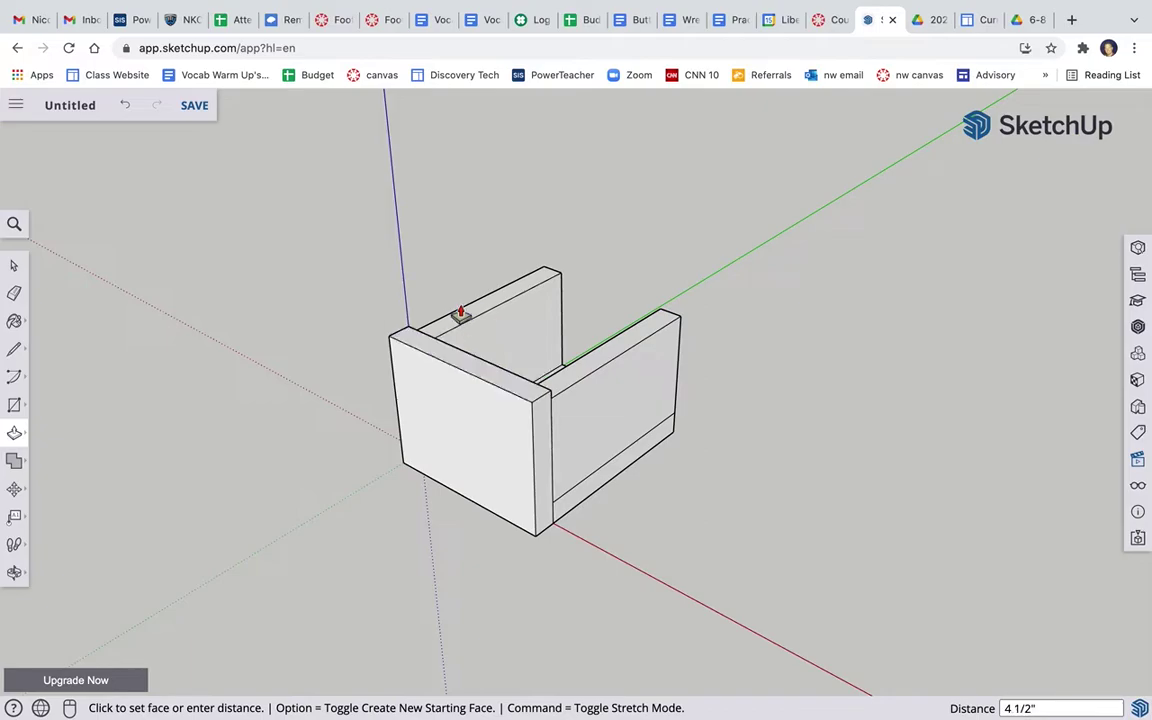
{"action": "left_click", "coordinate": [15, 408]}
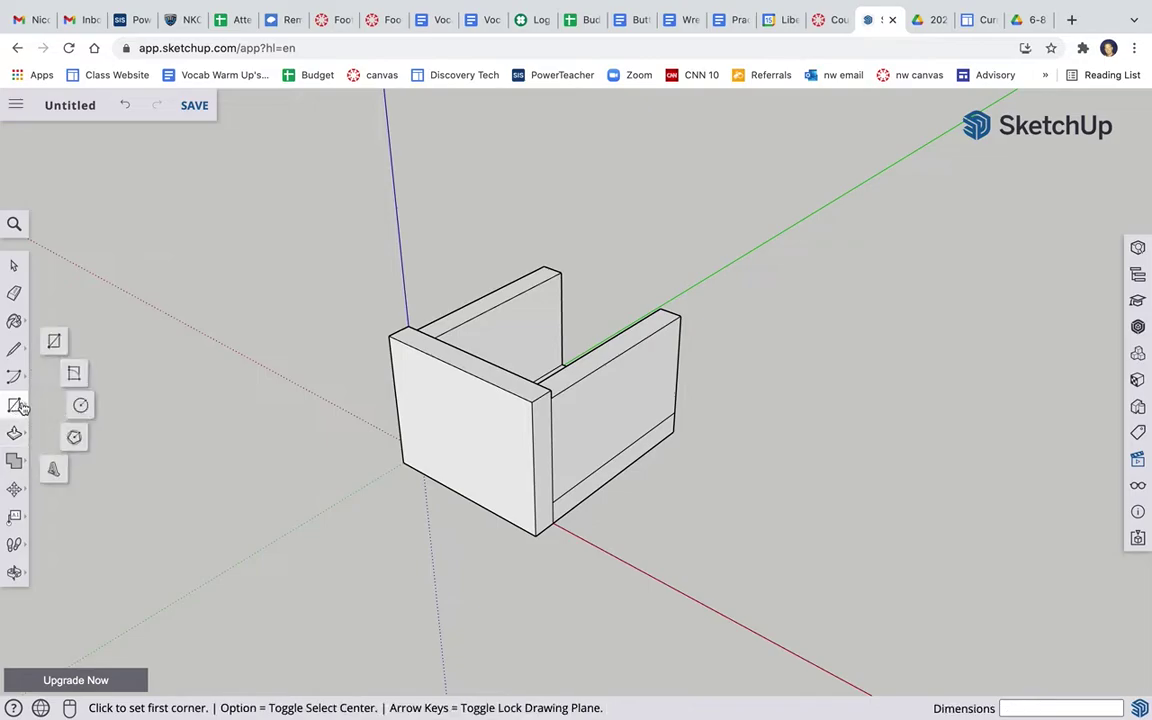
- Draw a circle centered on the end panel's top edge midpoint and erase its lower arc
{"action": "left_click", "coordinate": [80, 405]}
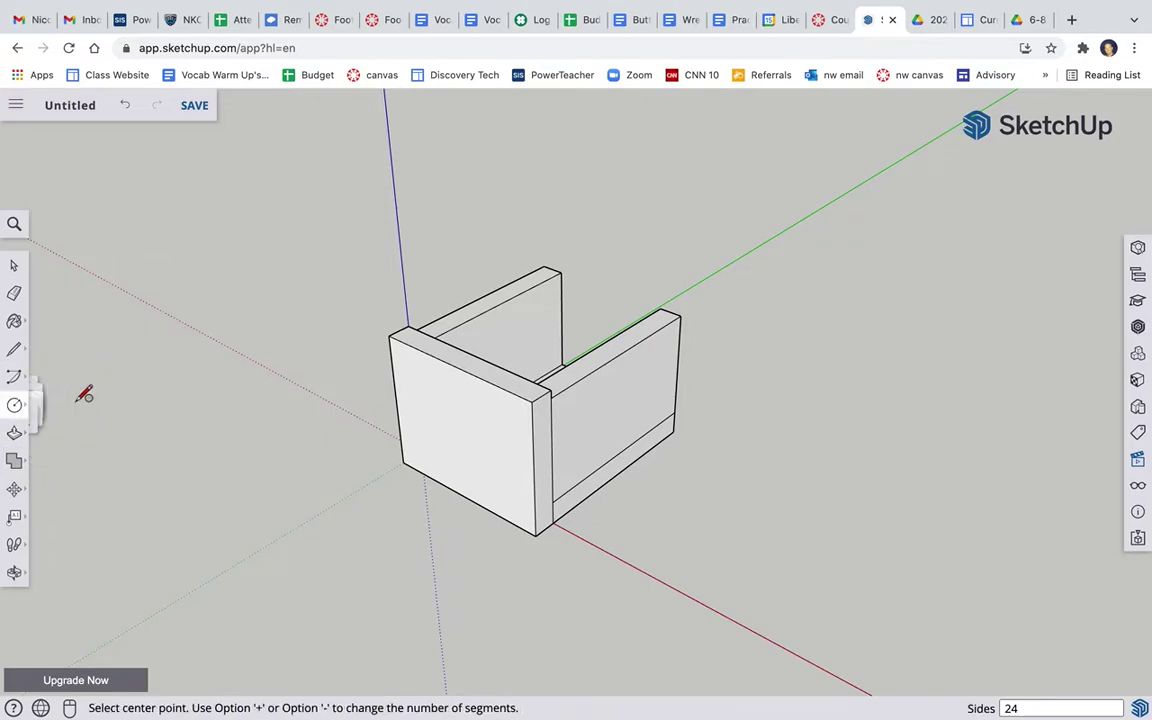
{"action": "left_click", "coordinate": [458, 366]}
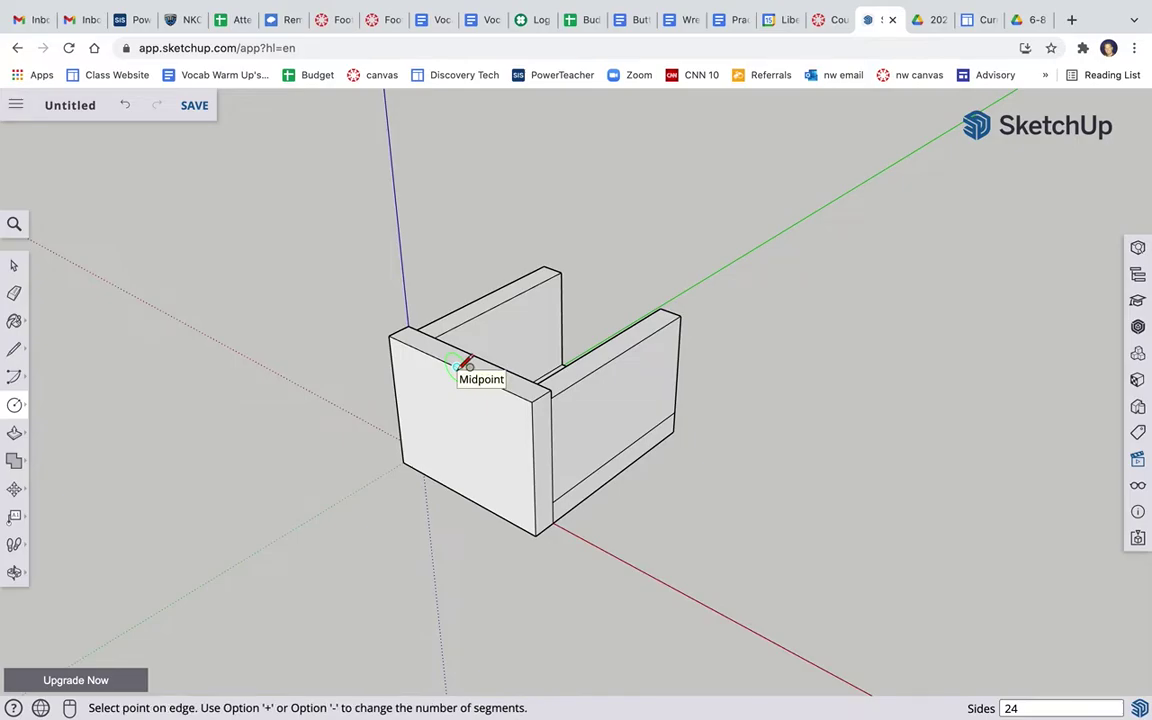
{"action": "left_click", "coordinate": [537, 398]}
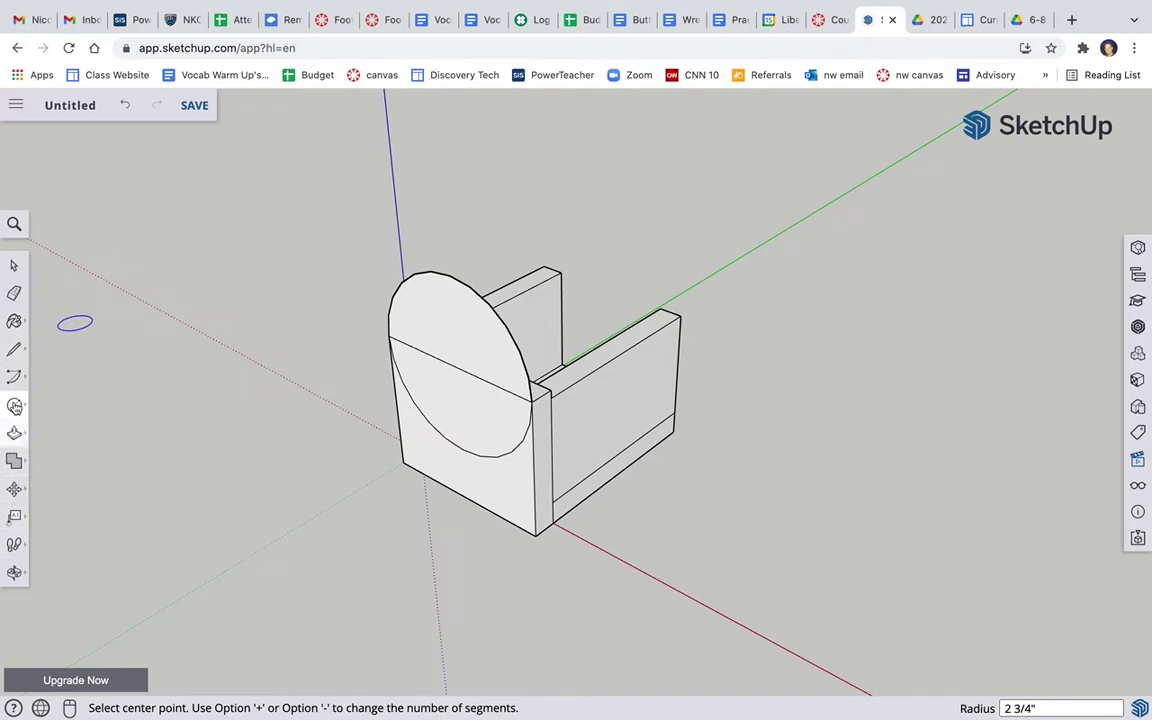
{"action": "left_click", "coordinate": [14, 293]}
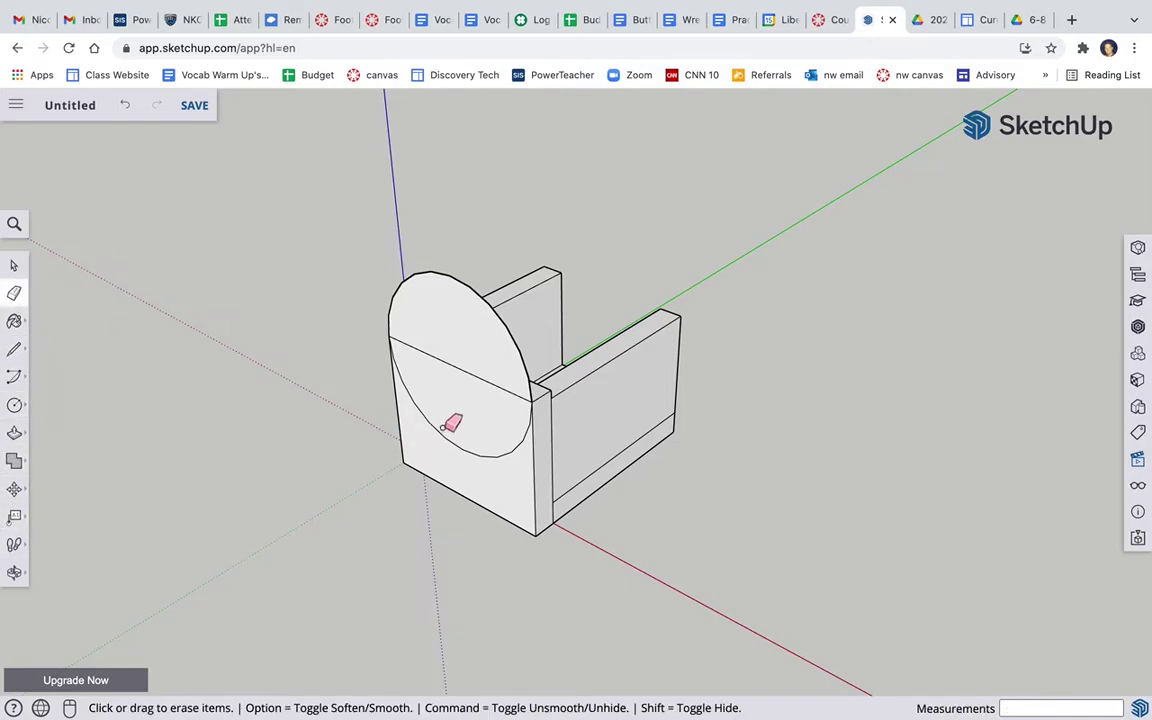
{"action": "left_click", "coordinate": [443, 430]}
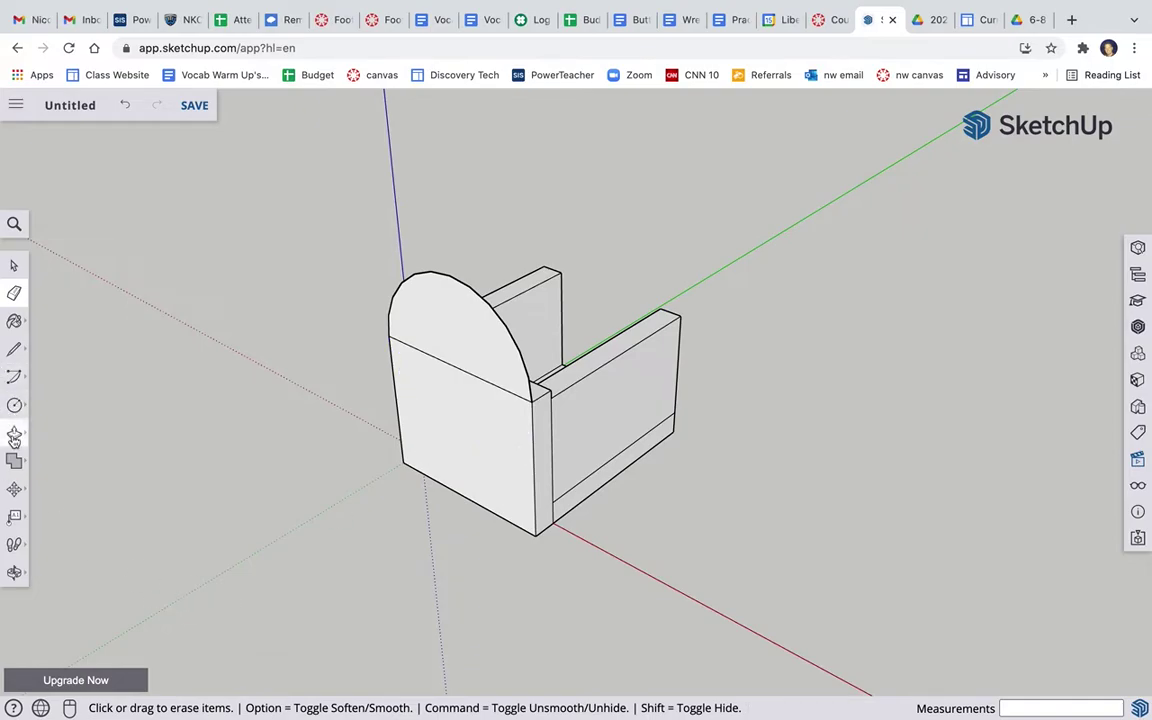
- Push/Pull the arched top 3/4 inch to match the panel thickness
{"action": "left_click", "coordinate": [14, 432]}
{"action": "left_click", "coordinate": [469, 368]}
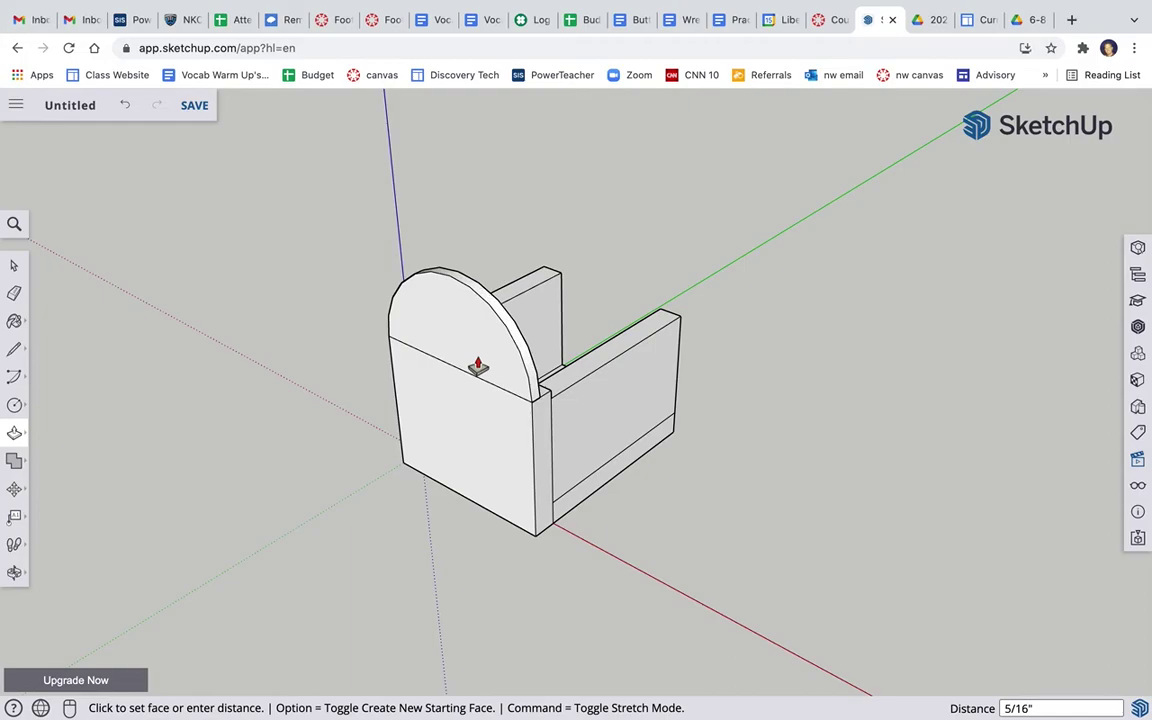
{"action": "key", "text": "Return"}
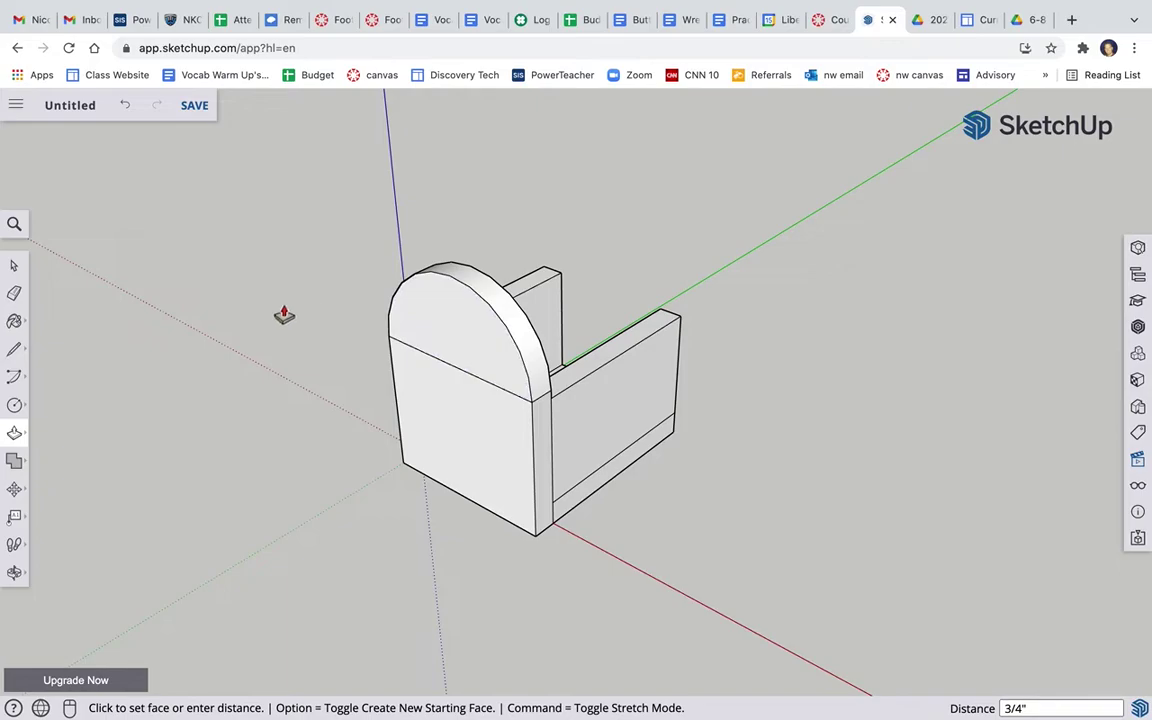
- Draw a guide line from the chord center and a small mortise rectangle above it
{"action": "left_click", "coordinate": [14, 350]}
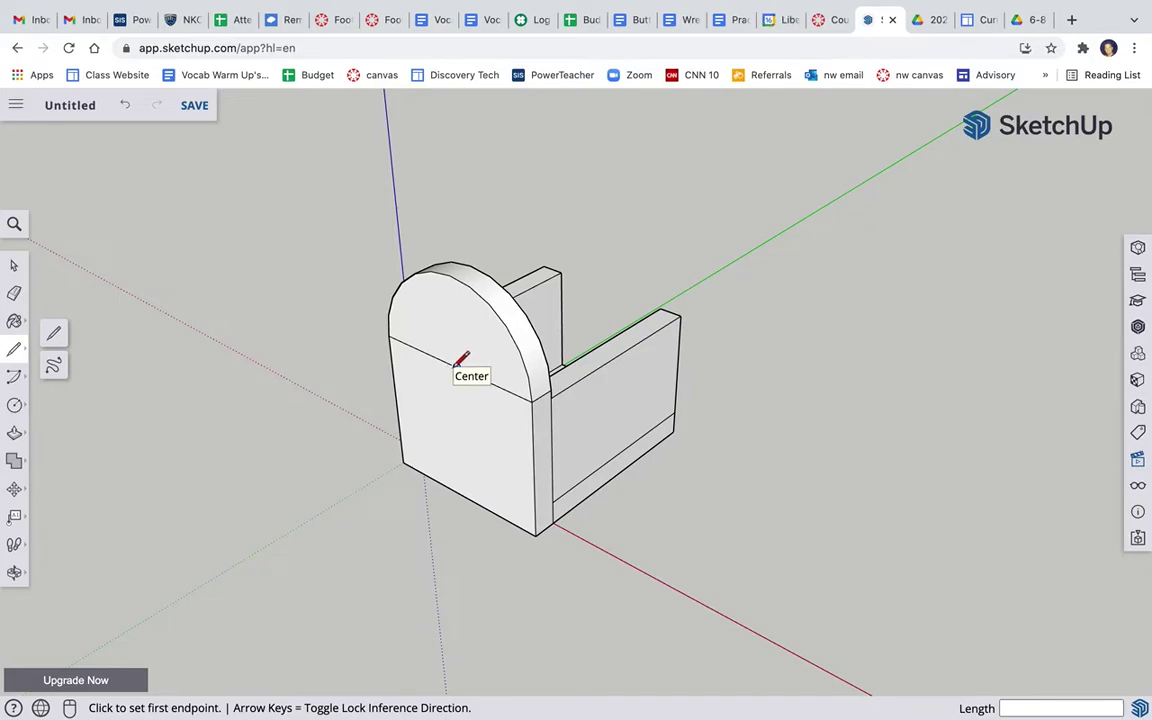
{"action": "left_click", "coordinate": [456, 367]}
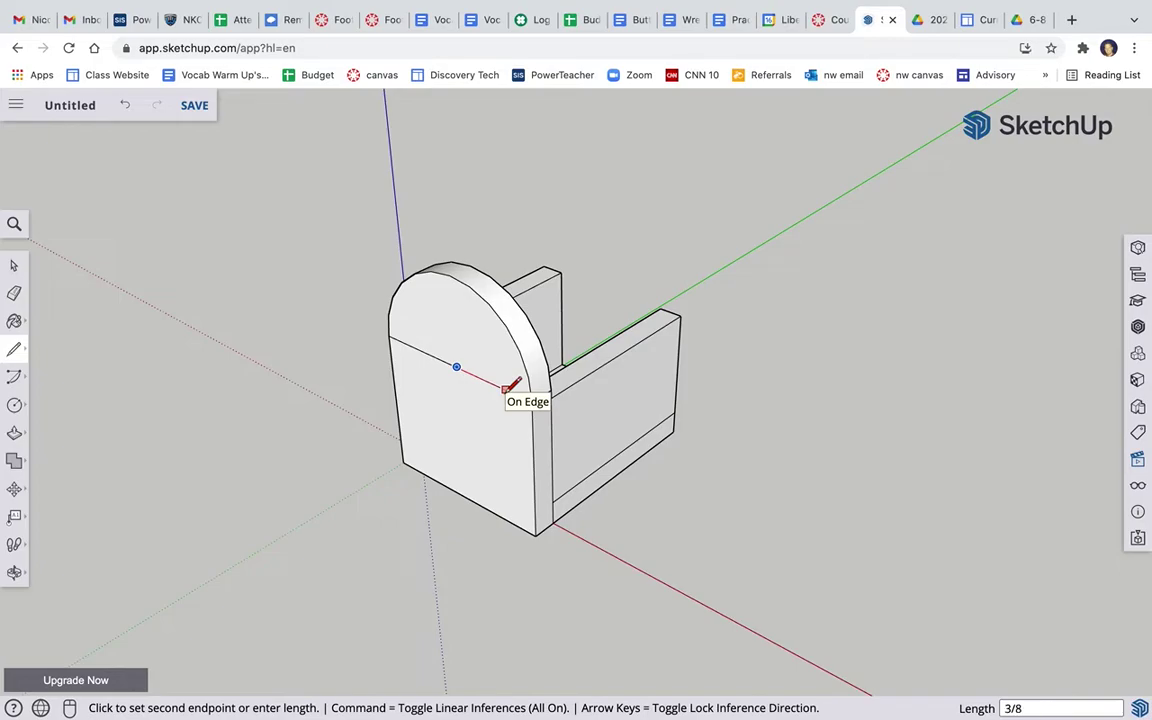
{"action": "left_click", "coordinate": [506, 389]}
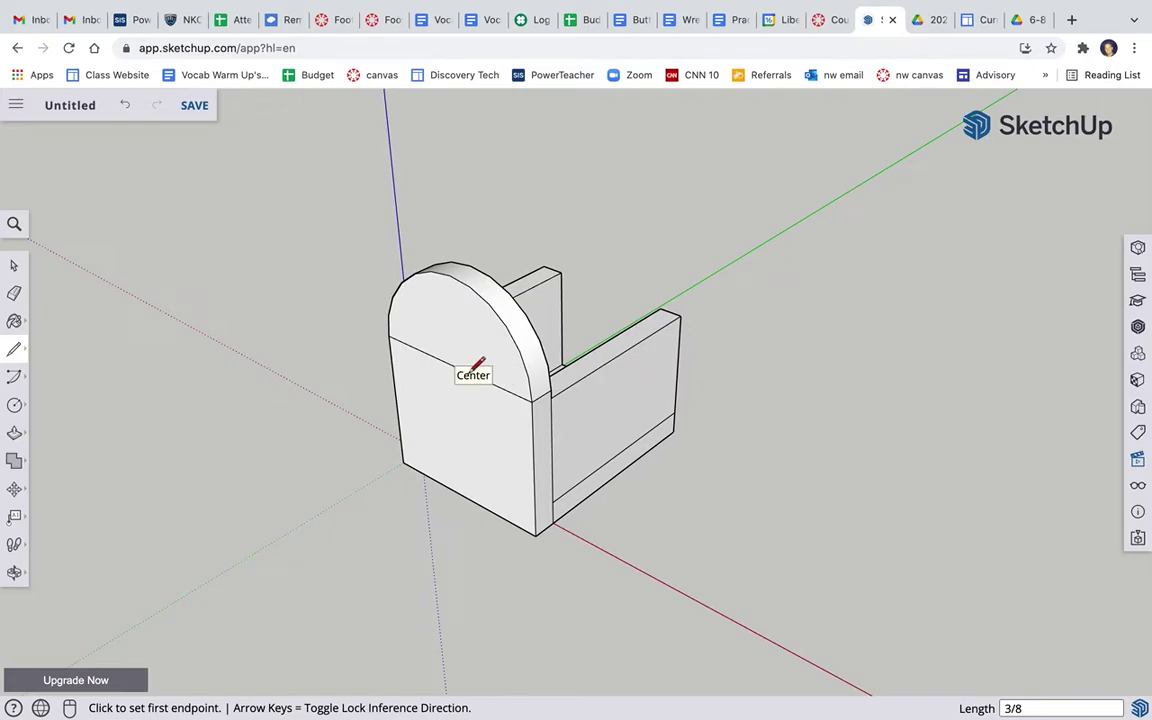
{"action": "left_click", "coordinate": [467, 371]}
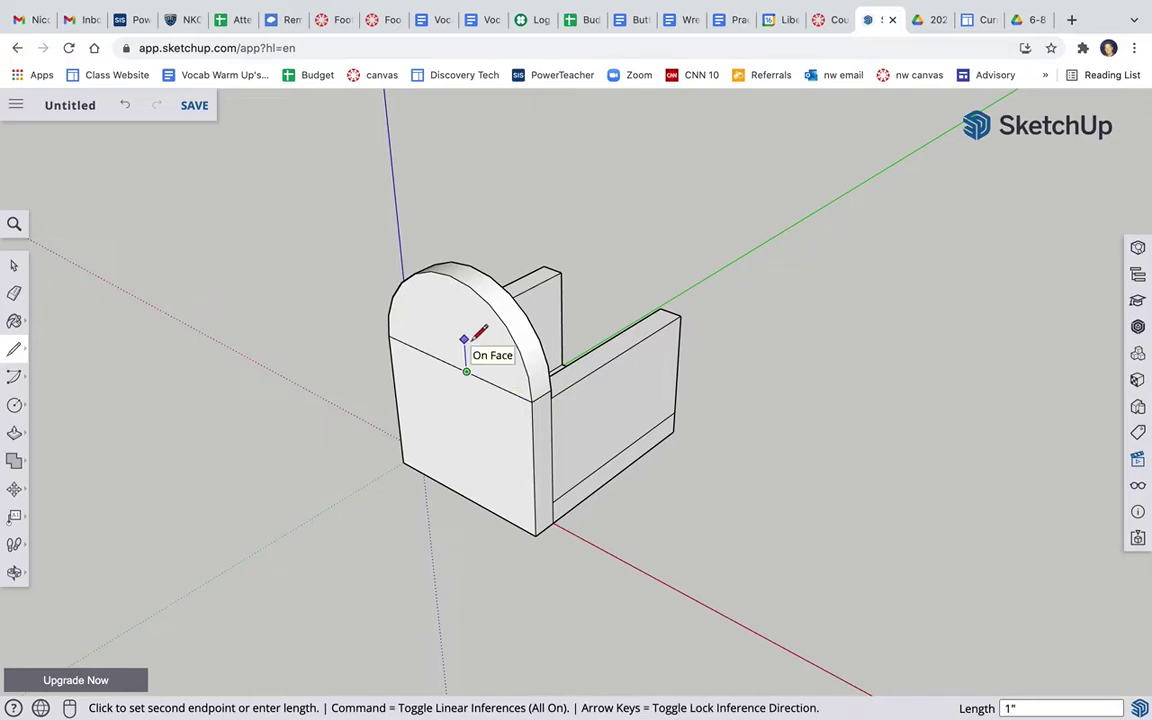
{"action": "left_click", "coordinate": [464, 339]}
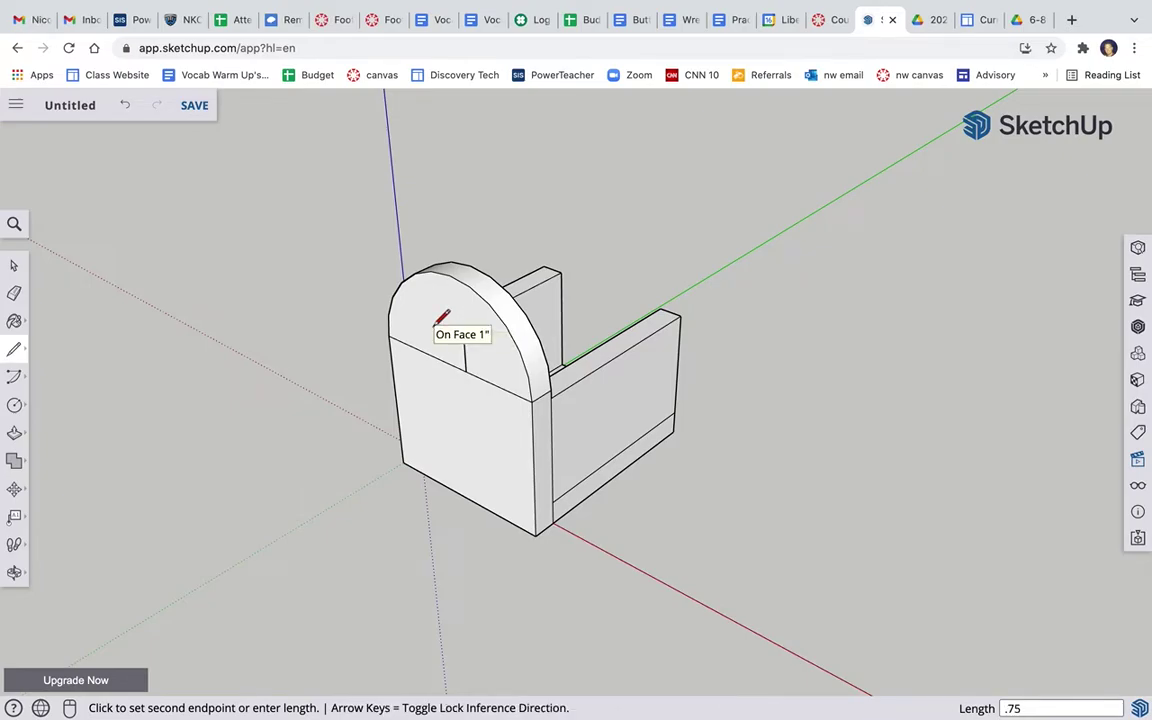
{"action": "left_click", "coordinate": [448, 357]}
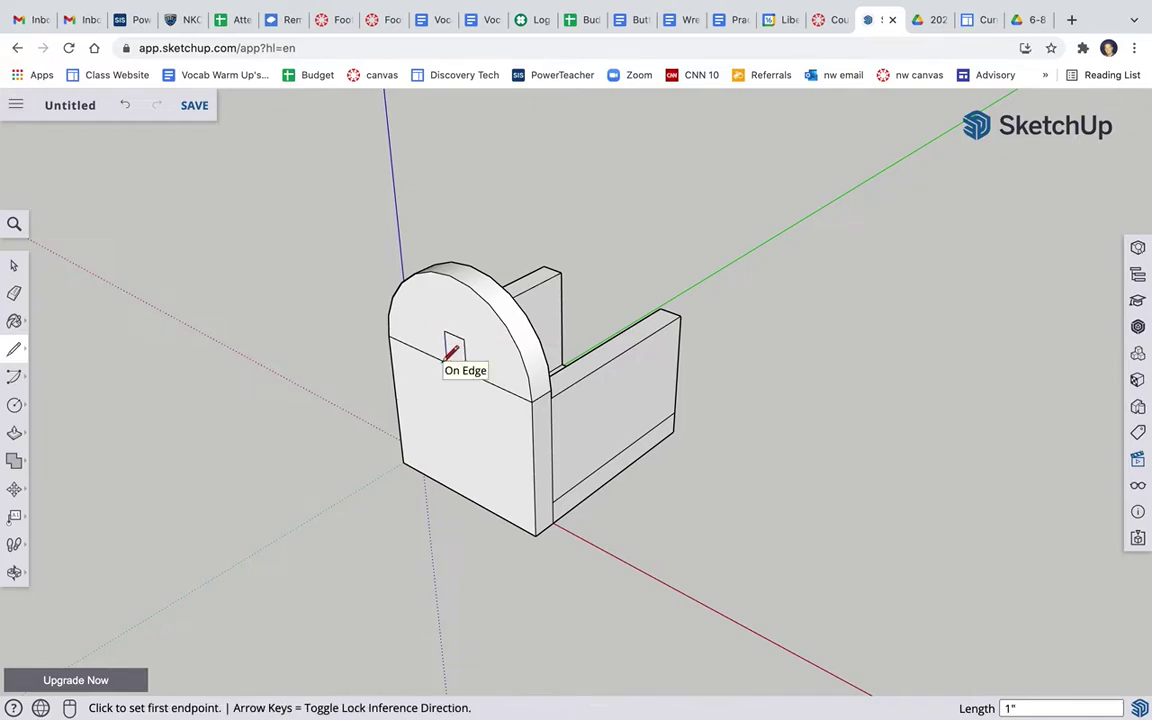
- Erase the seam line running across the arched face
{"action": "left_click", "coordinate": [14, 293]}
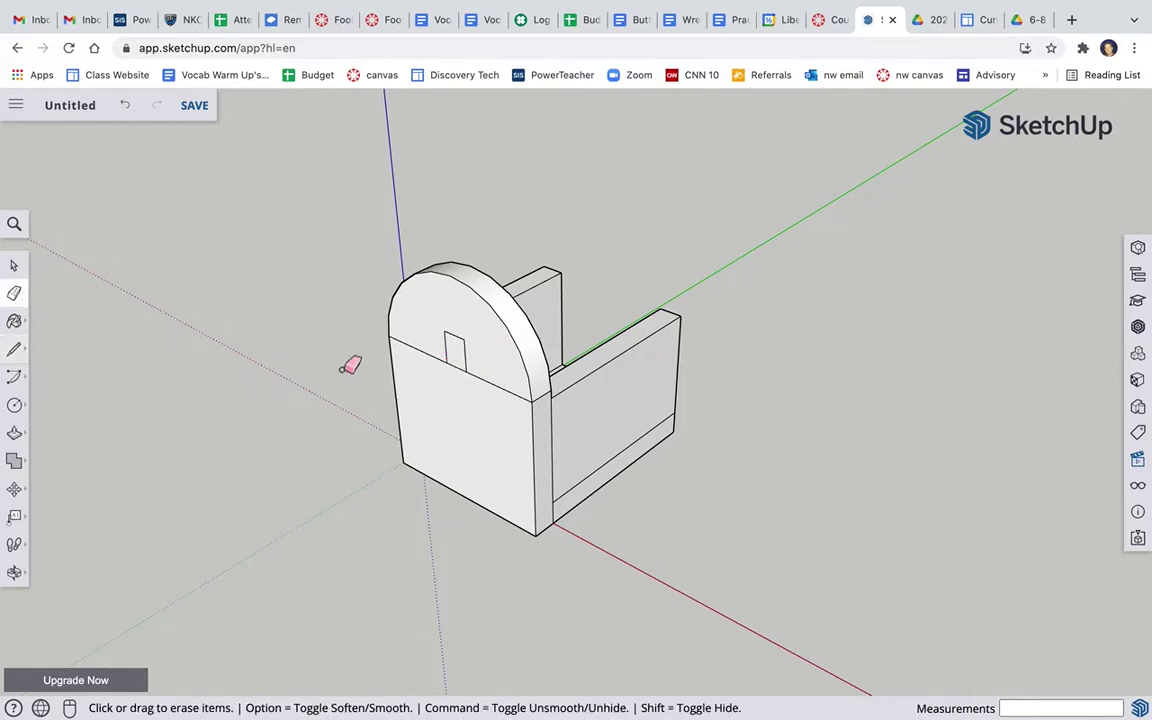
{"action": "left_click", "coordinate": [425, 354]}
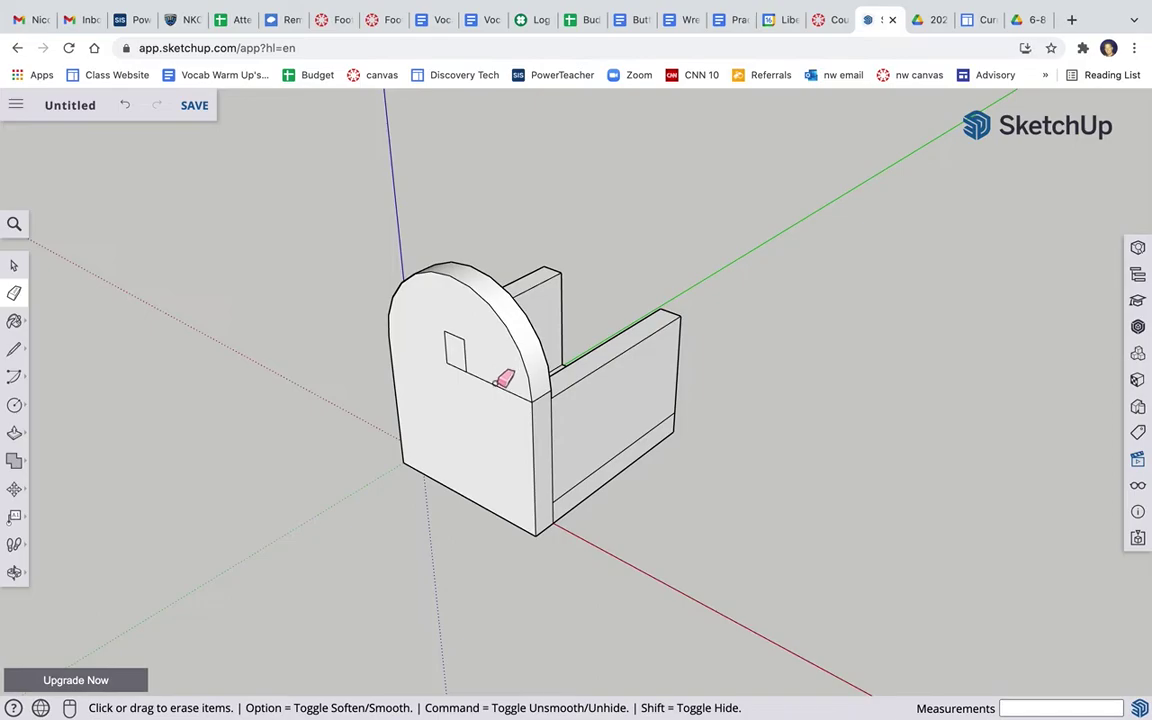
{"action": "left_click", "coordinate": [14, 572]}
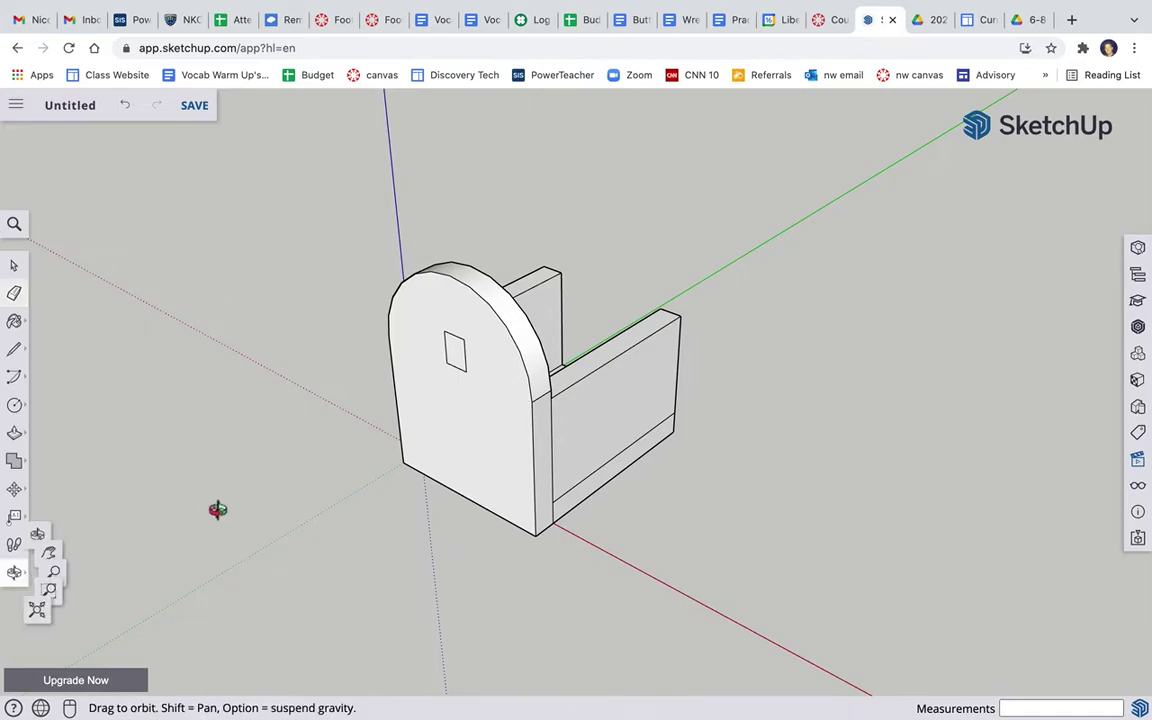
- Push the mortise rectangle 0.75 inch through the arched end
{"action": "left_click_drag", "start_coordinate": [218, 507], "coordinate": [417, 417]}
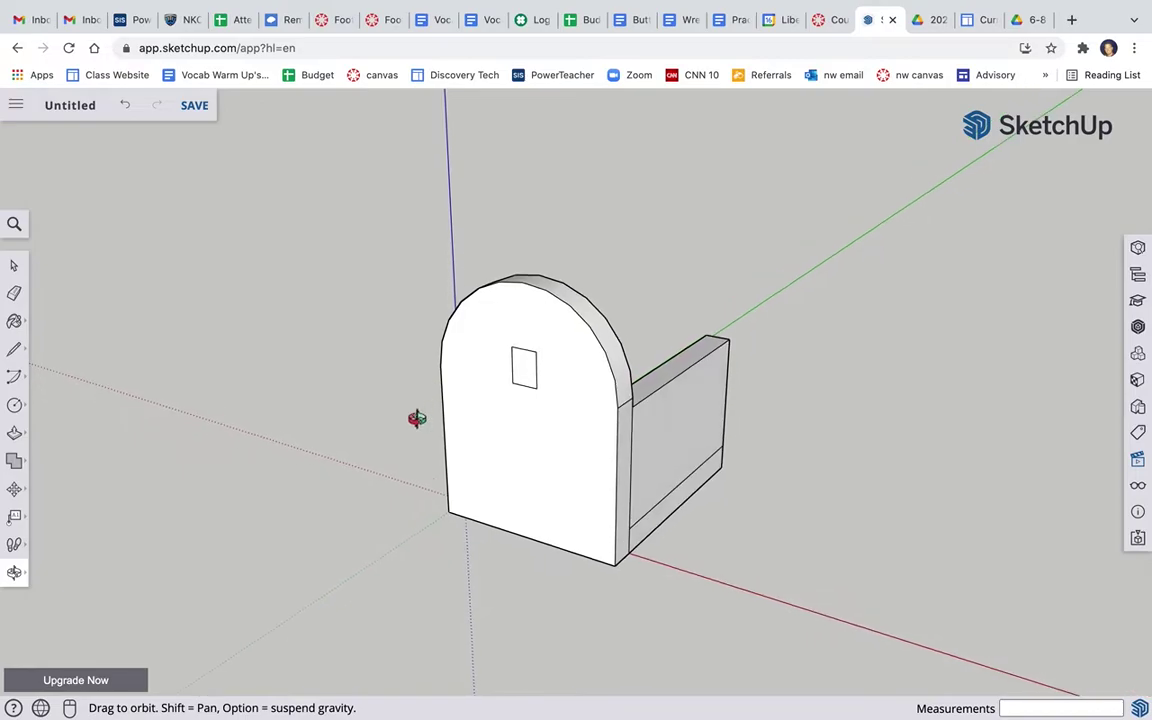
{"action": "left_click", "coordinate": [15, 434]}
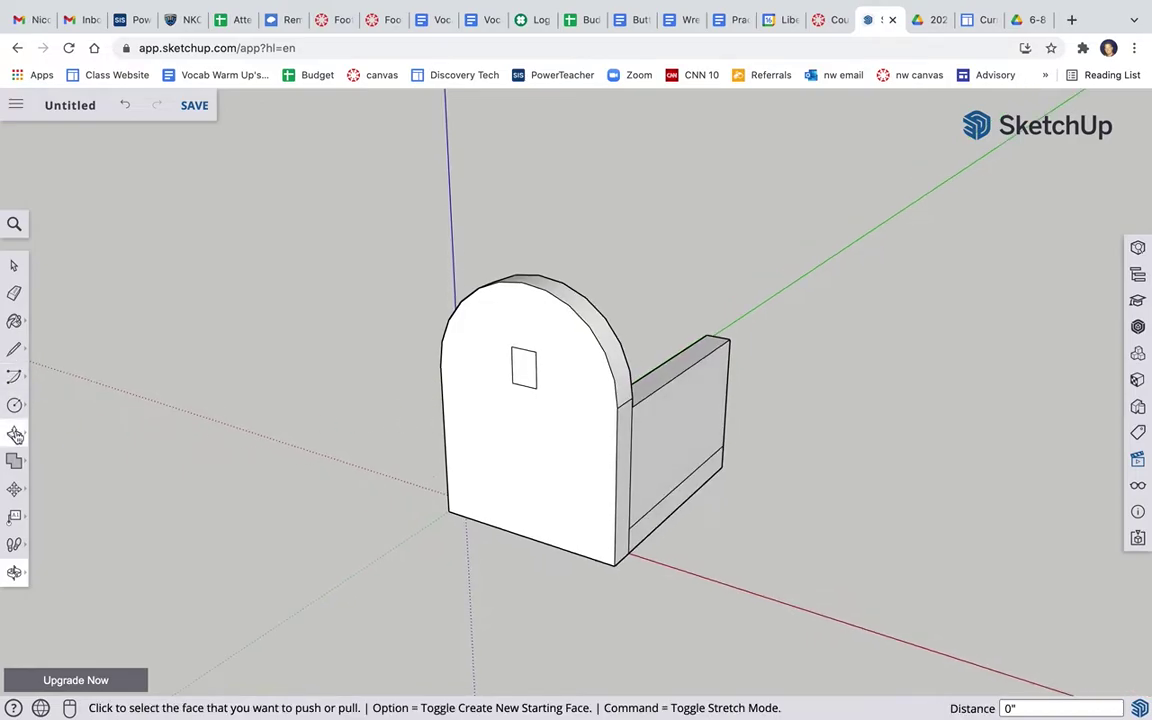
{"action": "left_click", "coordinate": [525, 383]}
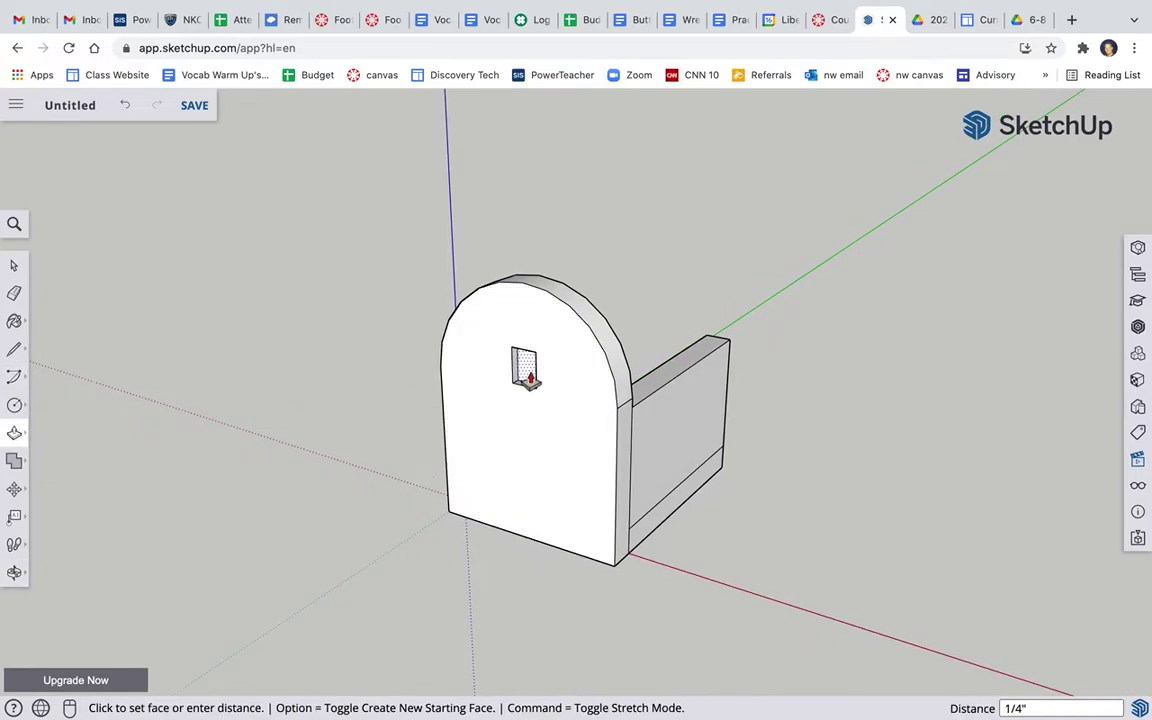
{"action": "type", "text": ".75"}
{"action": "key", "text": "Return"}
- Erase the two stray diagonal edges on the inner face beside the mortise hole
{"action": "left_click", "coordinate": [14, 572]}
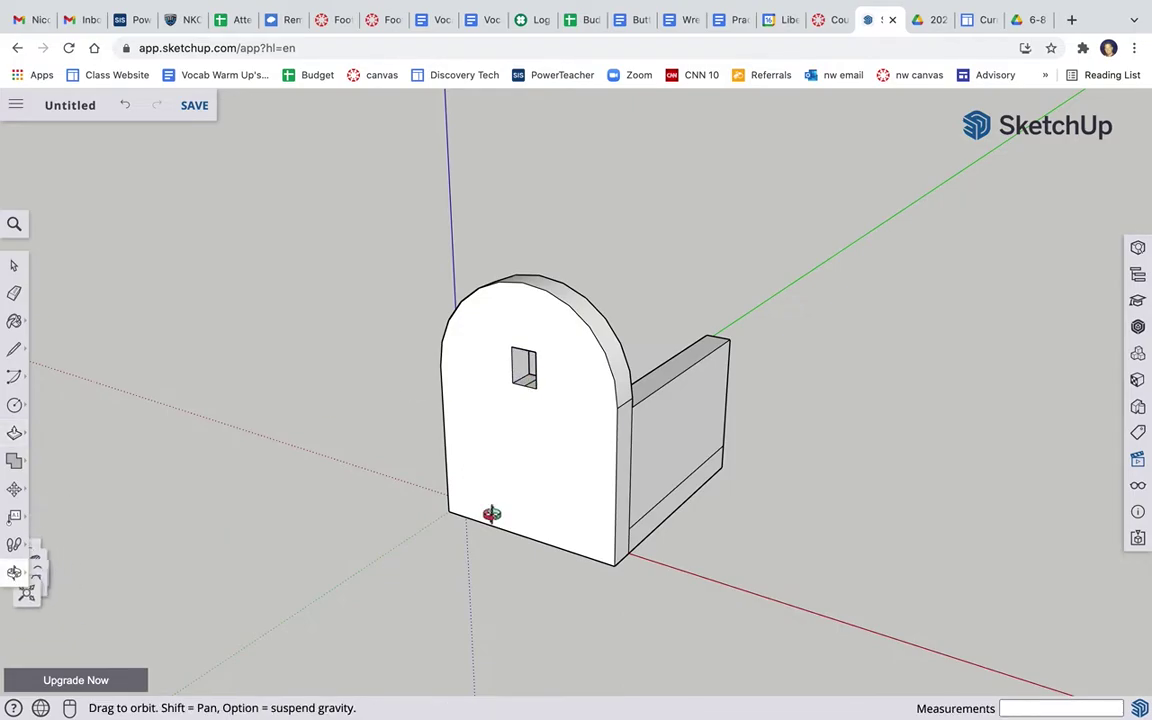
{"action": "left_click_drag", "start_coordinate": [486, 512], "coordinate": [758, 524]}
{"action": "left_click", "coordinate": [14, 293]}
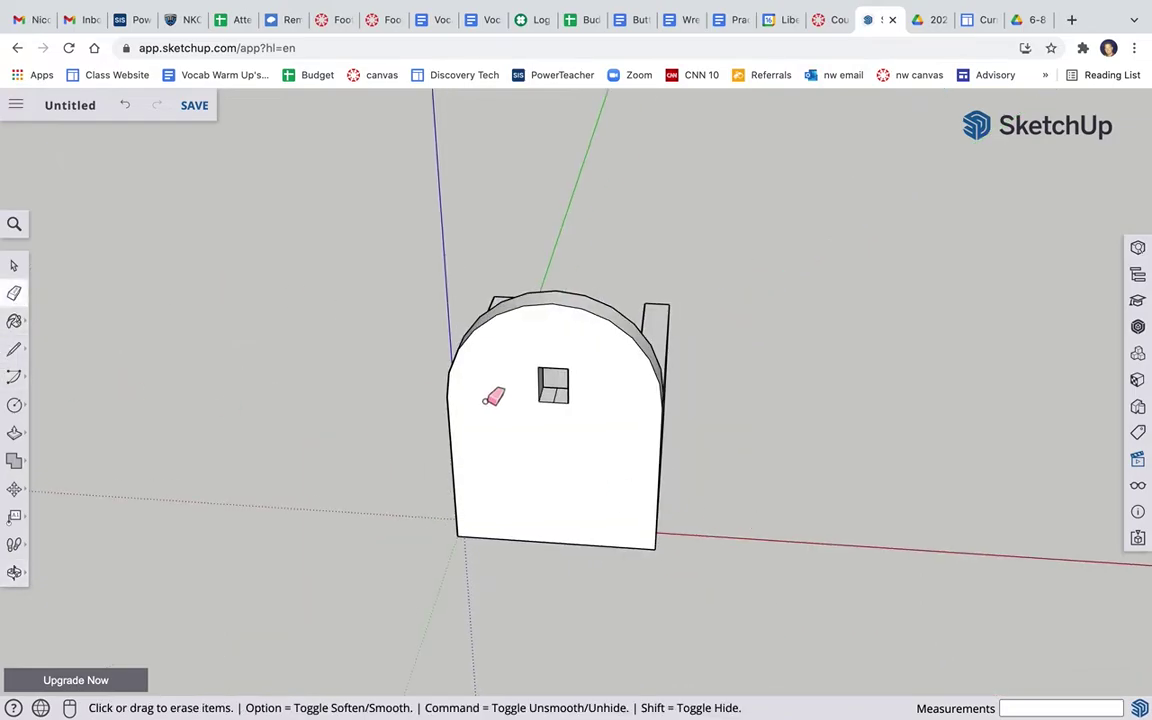
{"action": "scroll", "coordinate": [536, 396], "scroll_direction": "up", "scroll_amount": 2}
{"action": "scroll", "coordinate": [533, 398], "scroll_direction": "up", "scroll_amount": 3}
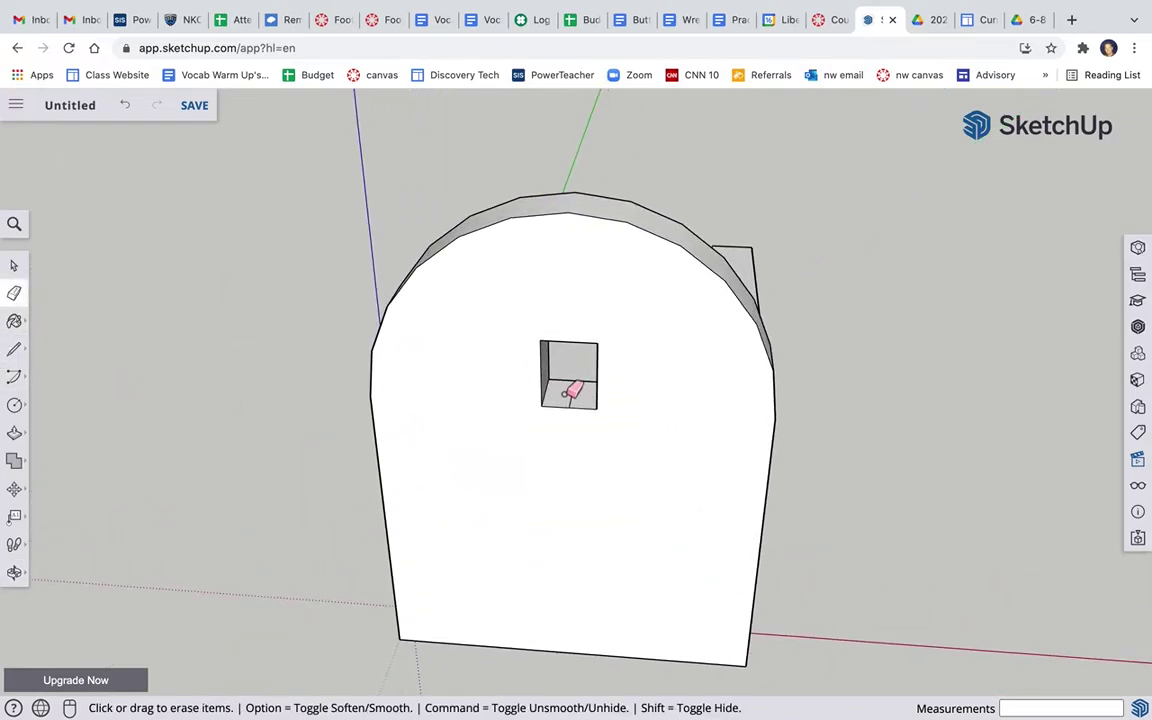
{"action": "left_click", "coordinate": [14, 572]}
{"action": "left_click_drag", "start_coordinate": [429, 566], "coordinate": [296, 571]}
{"action": "left_click", "coordinate": [14, 293]}
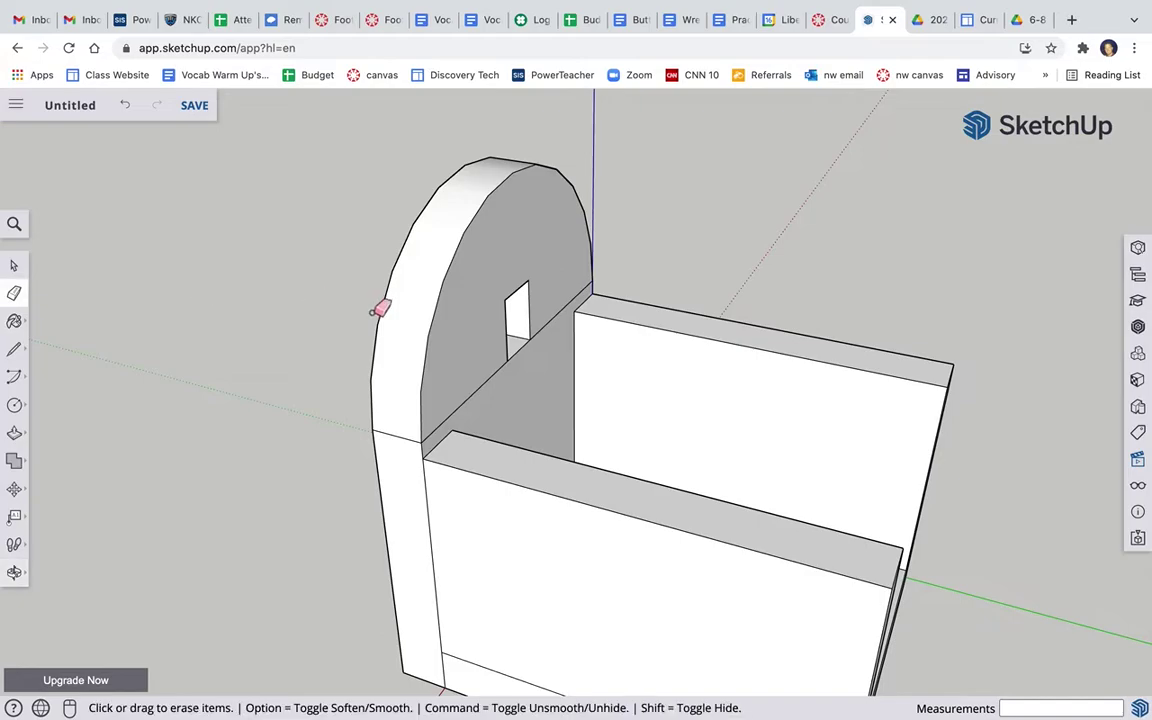
{"action": "left_click", "coordinate": [497, 378]}
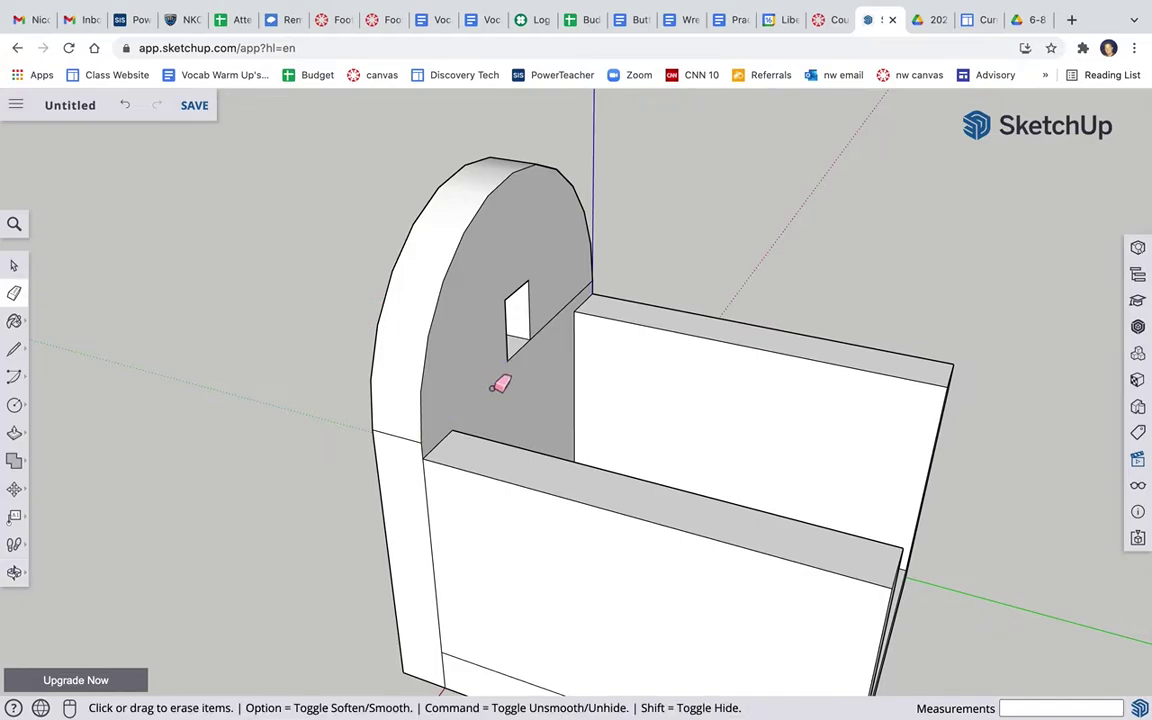
{"action": "left_click", "coordinate": [558, 325]}
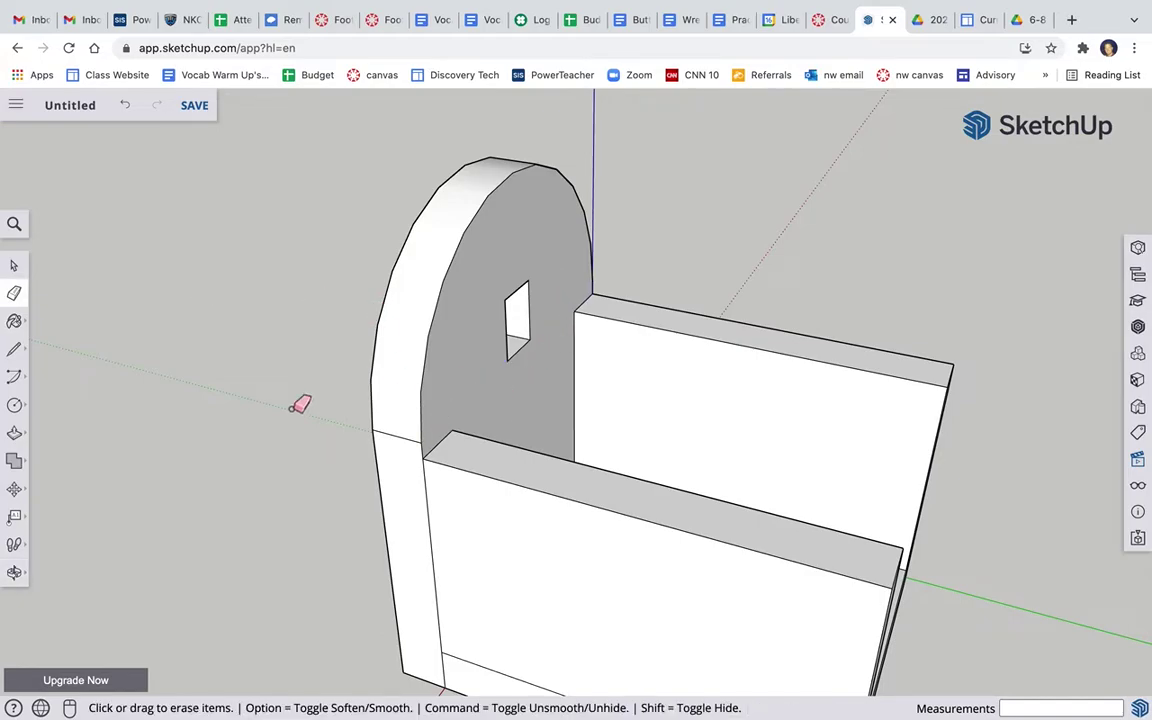
{"action": "scroll", "coordinate": [208, 321], "scroll_direction": "down", "scroll_amount": 3}
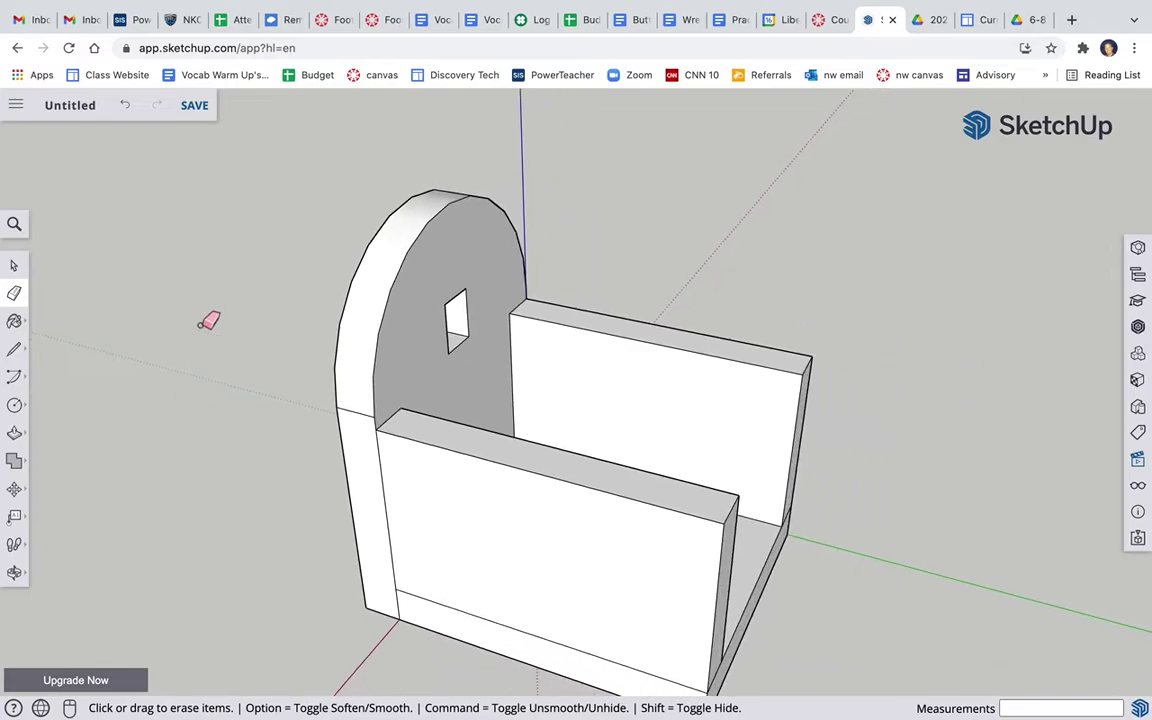
{"action": "scroll", "coordinate": [208, 321], "scroll_direction": "down", "scroll_amount": 1}
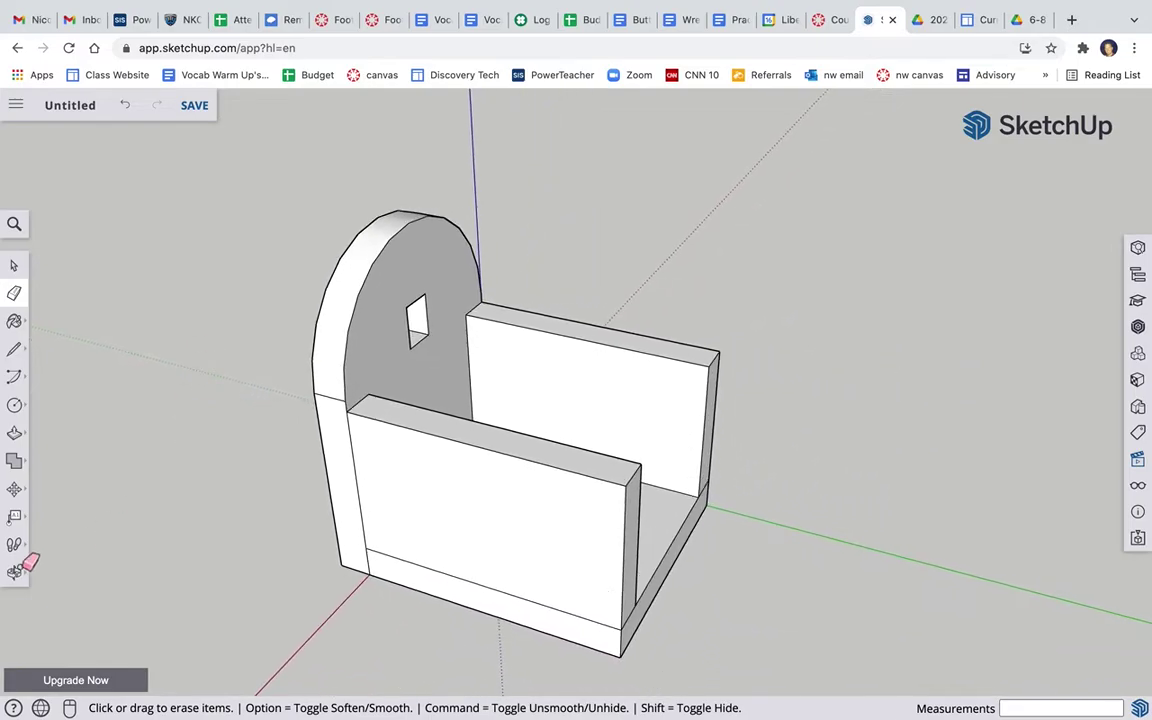
{"action": "scroll", "coordinate": [113, 171], "scroll_direction": "down", "scroll_amount": 2}
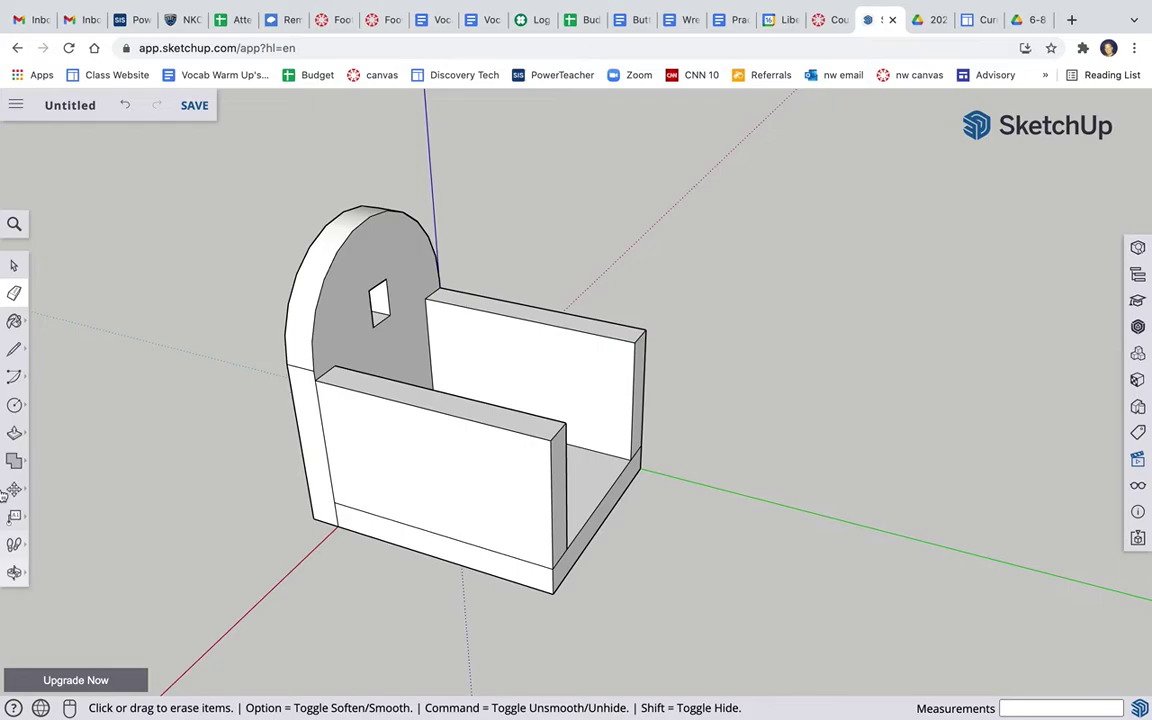
- Draw a 3/4 by 5 1/2 inch rectangle at the base's other open end
{"action": "left_click", "coordinate": [14, 572]}
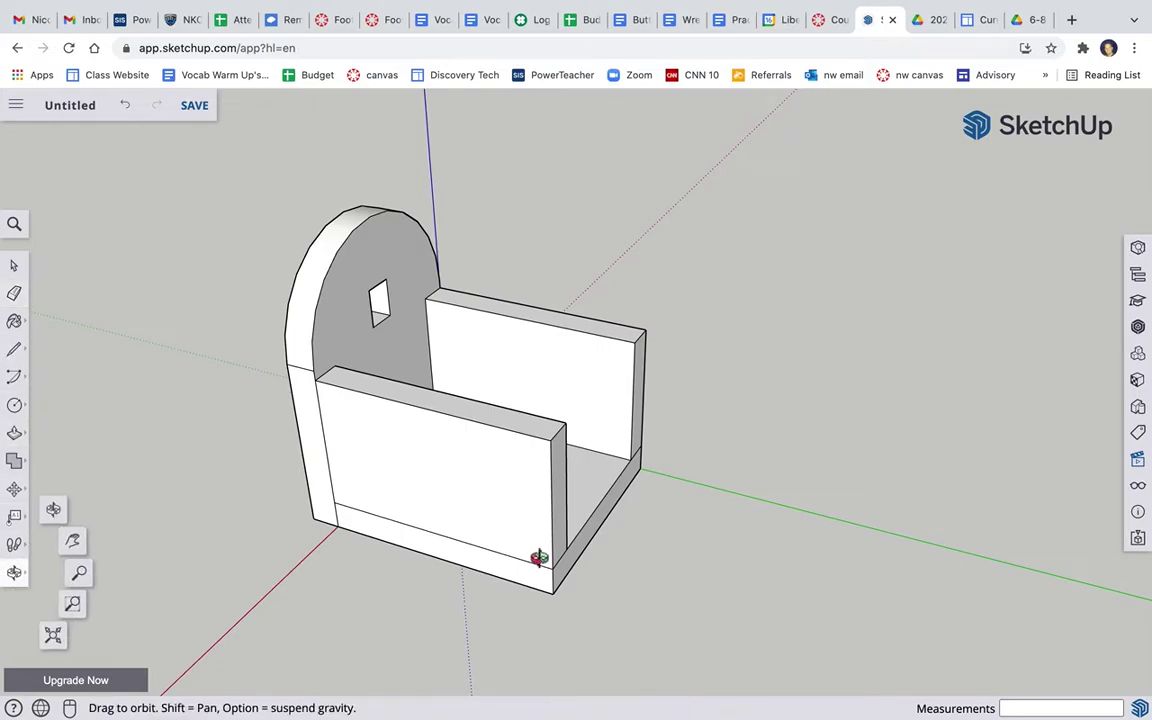
{"action": "left_click_drag", "start_coordinate": [537, 555], "coordinate": [374, 578]}
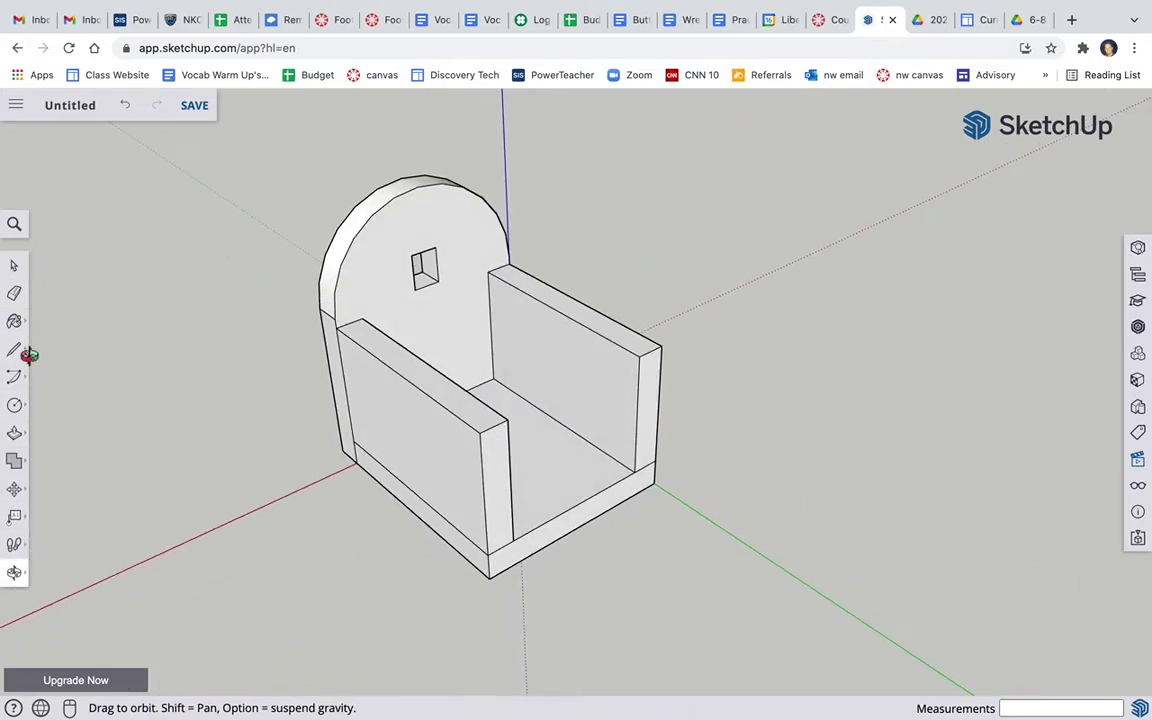
{"action": "left_click", "coordinate": [14, 348]}
{"action": "left_click", "coordinate": [654, 483]}
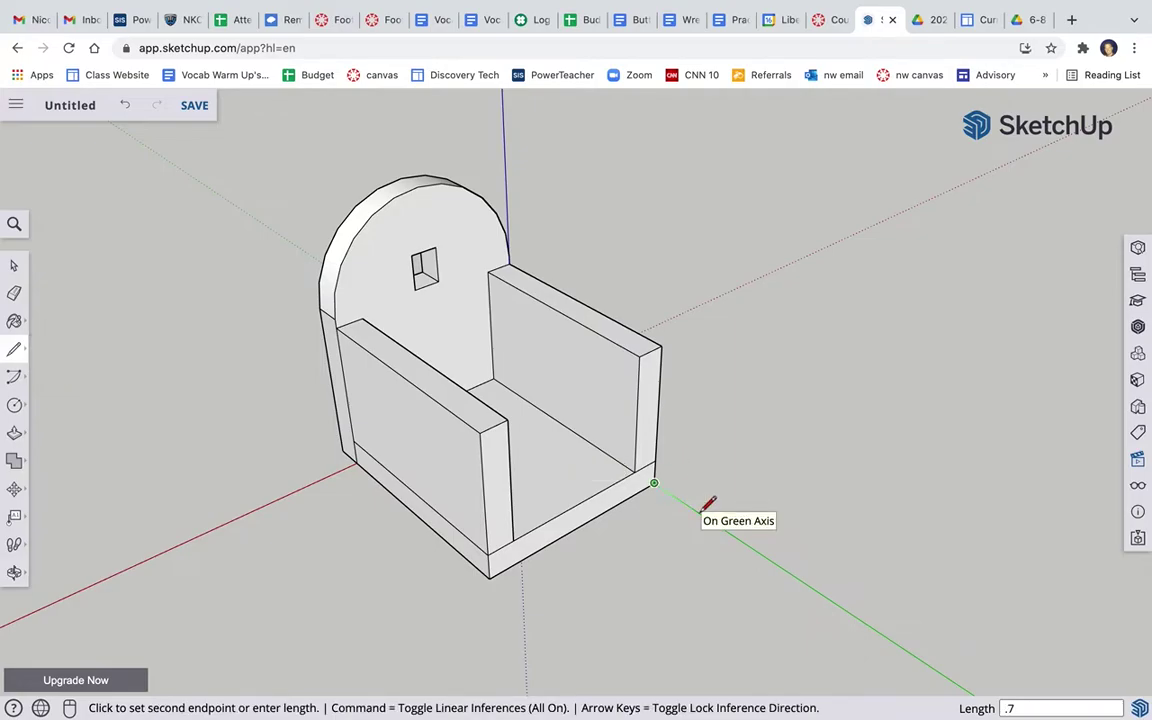
{"action": "left_click", "coordinate": [674, 497]}
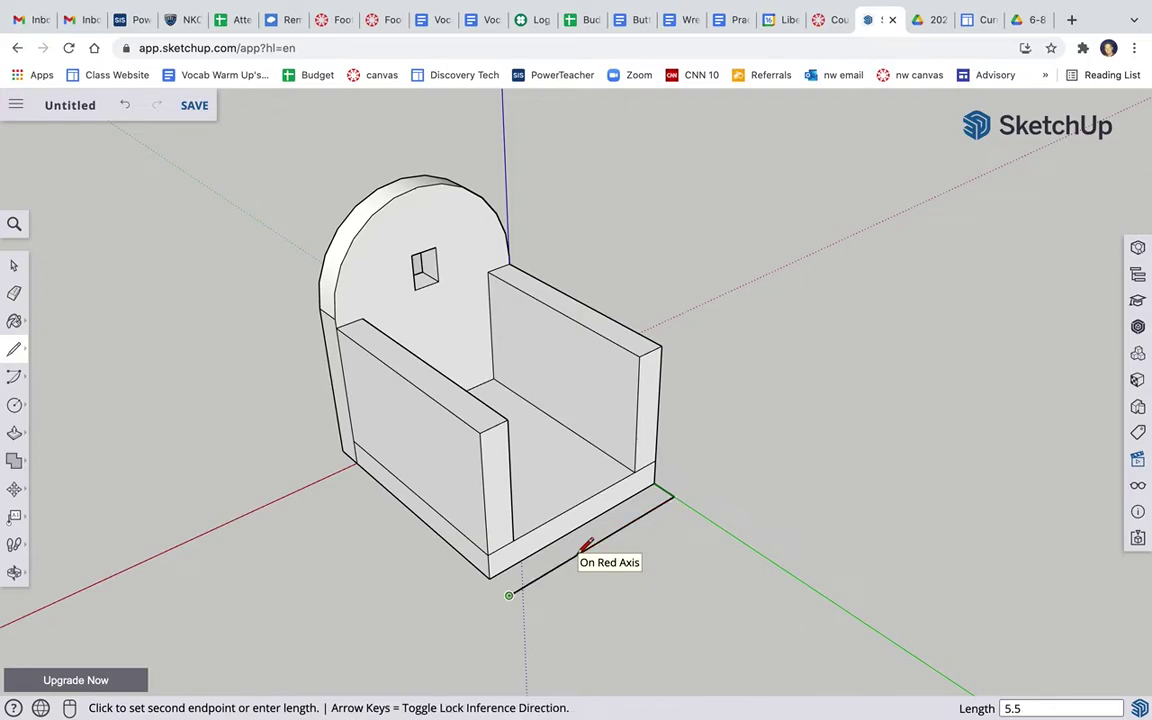
{"action": "left_click", "coordinate": [491, 574]}
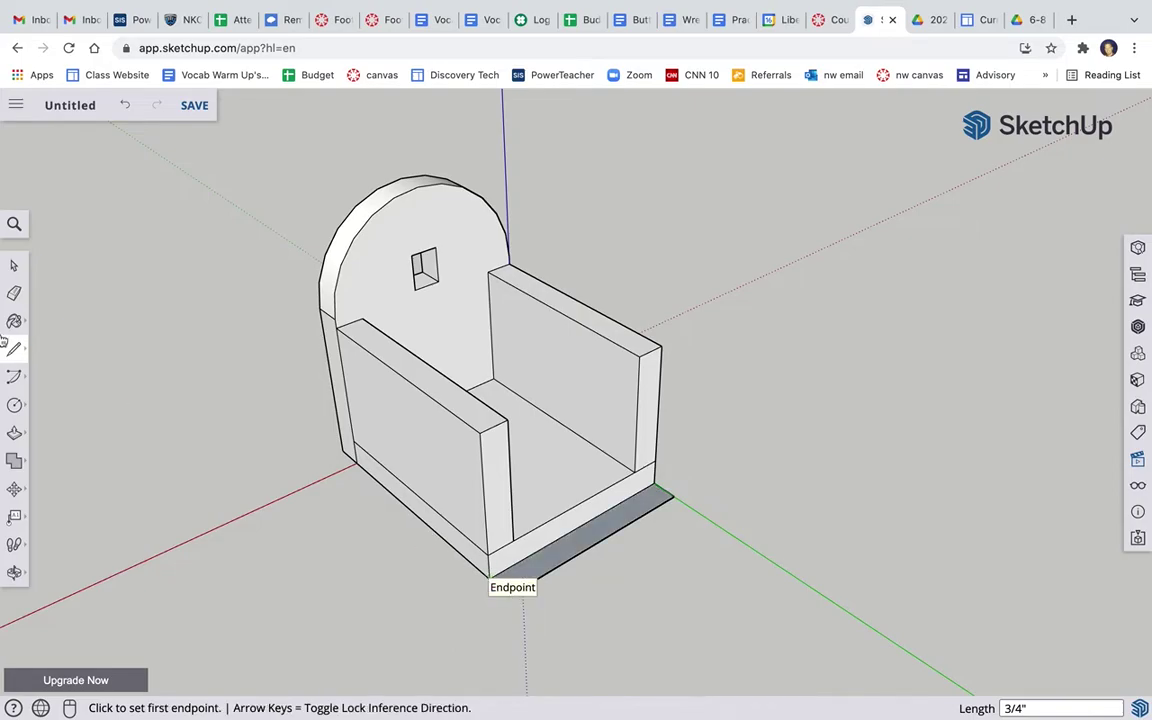
- Push/Pull the rectangle up 4 1/2 inches into the second end board
{"action": "left_click", "coordinate": [14, 432]}
{"action": "left_click", "coordinate": [576, 553]}
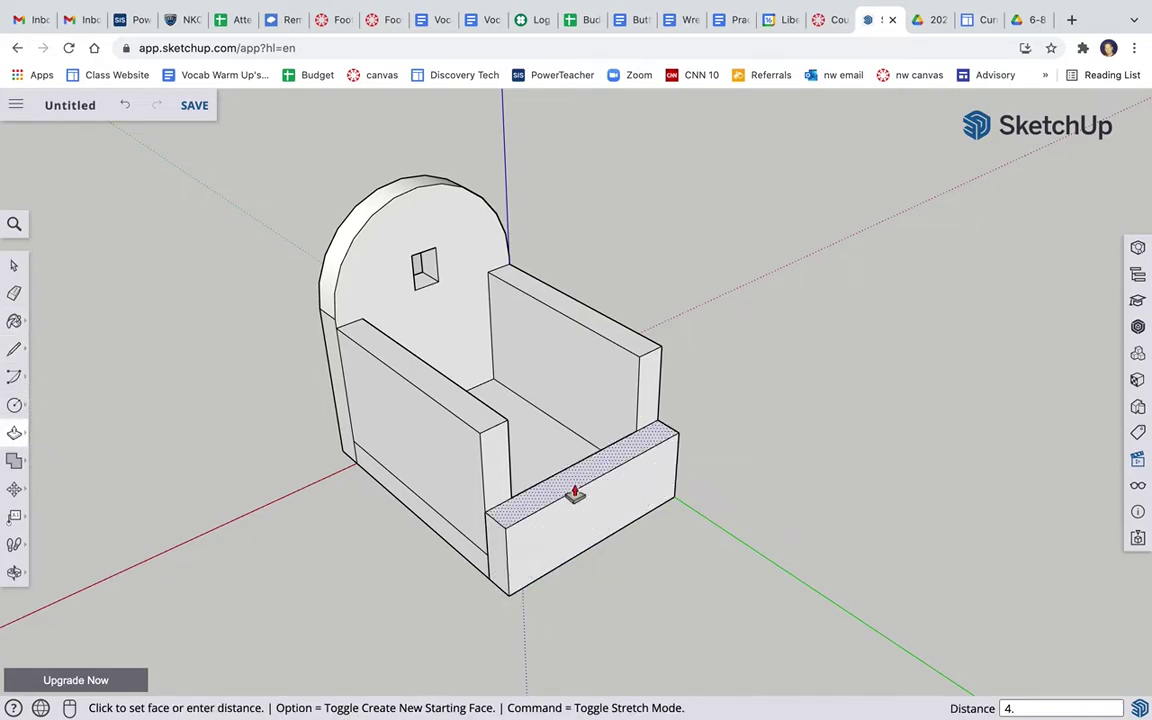
{"action": "key", "text": "Return"}
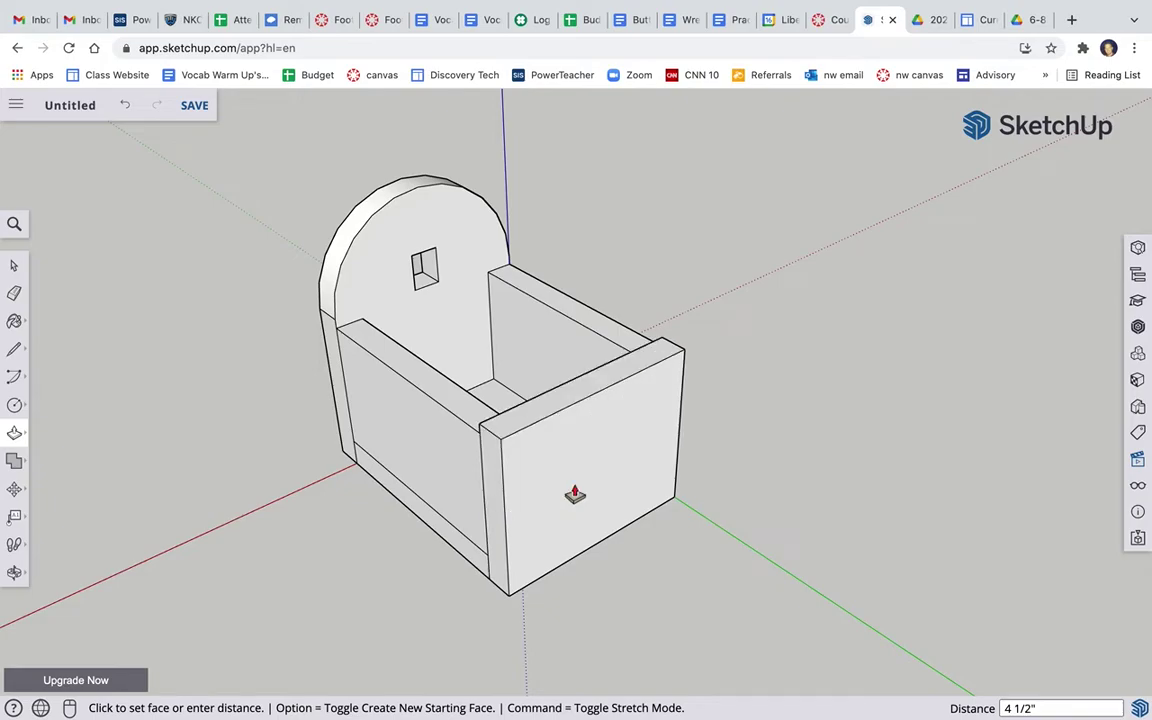
{"action": "left_click", "coordinate": [14, 404]}
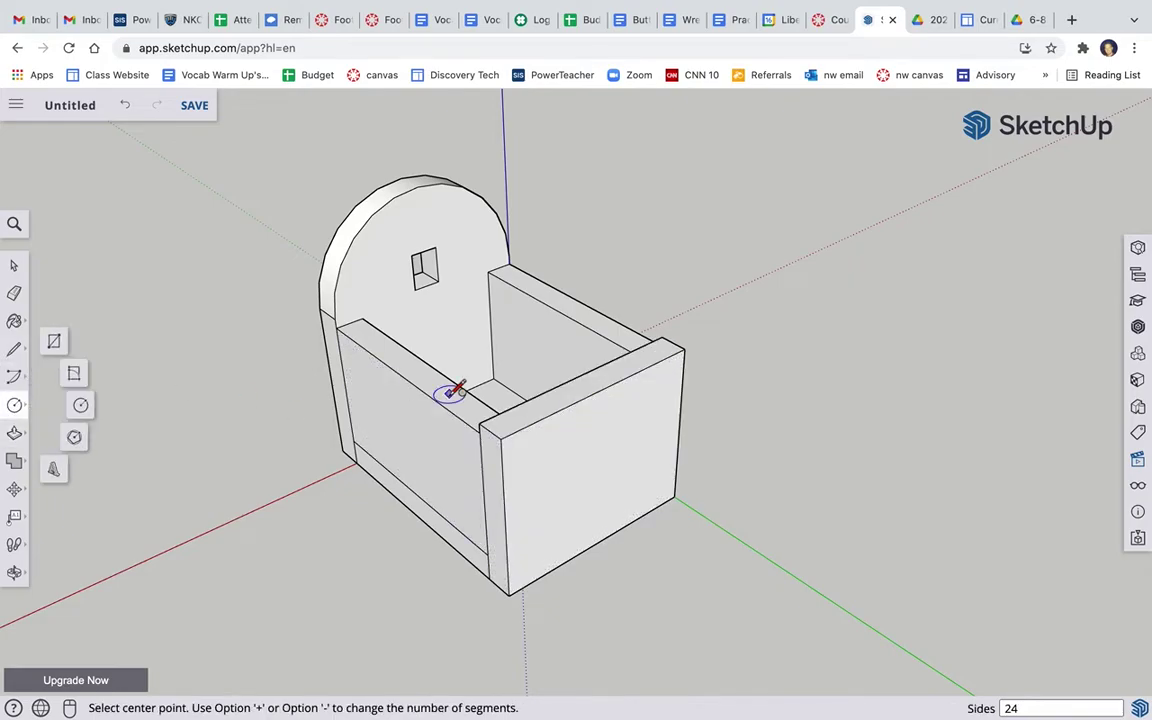
- Draw a circle from the board's top-edge midpoint to its corner, then erase the lower arc
{"action": "left_click", "coordinate": [599, 391]}
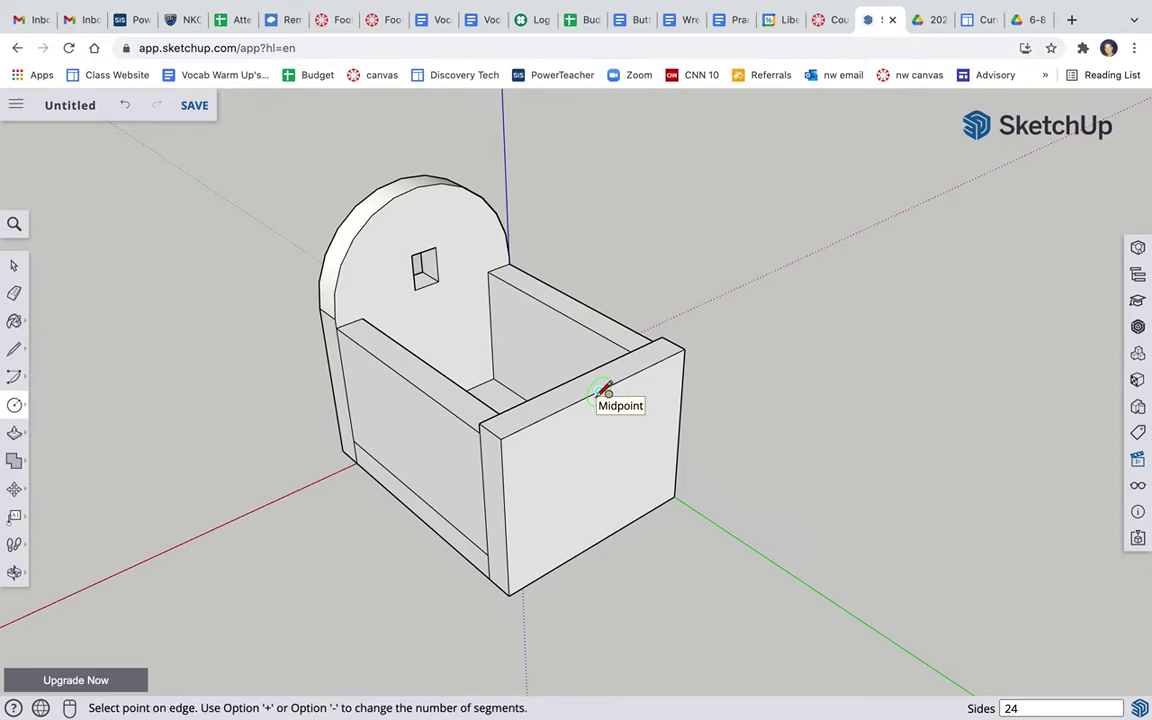
{"action": "left_click", "coordinate": [685, 348]}
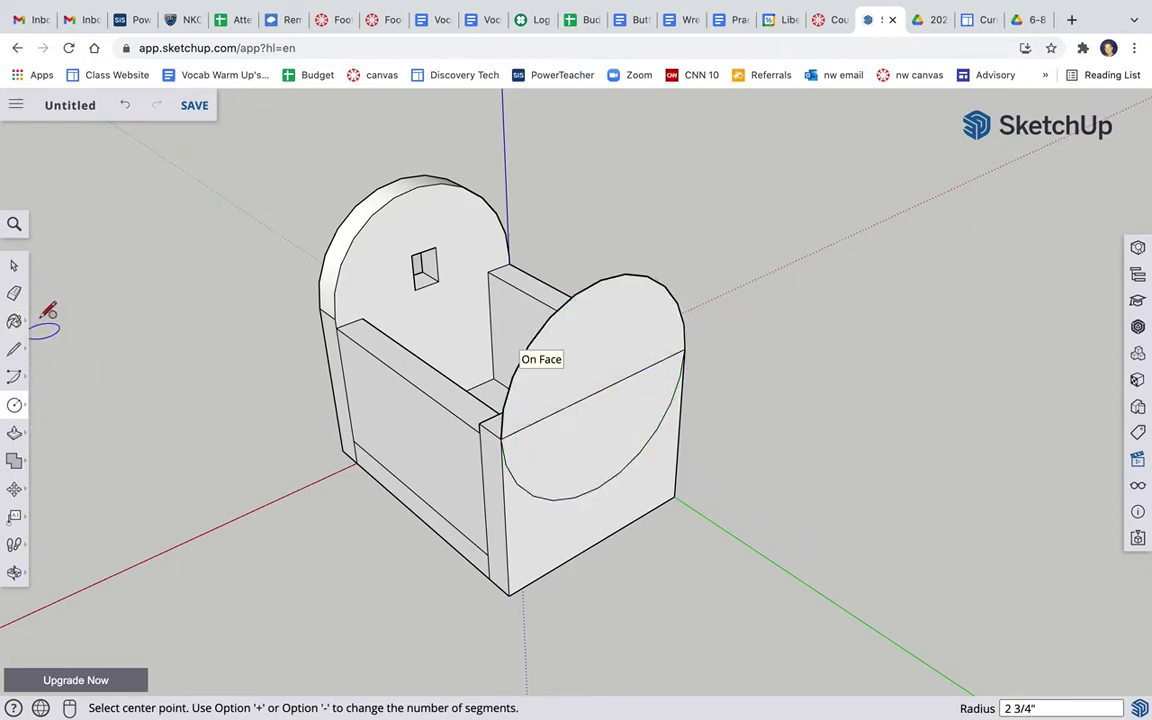
{"action": "left_click", "coordinate": [14, 293]}
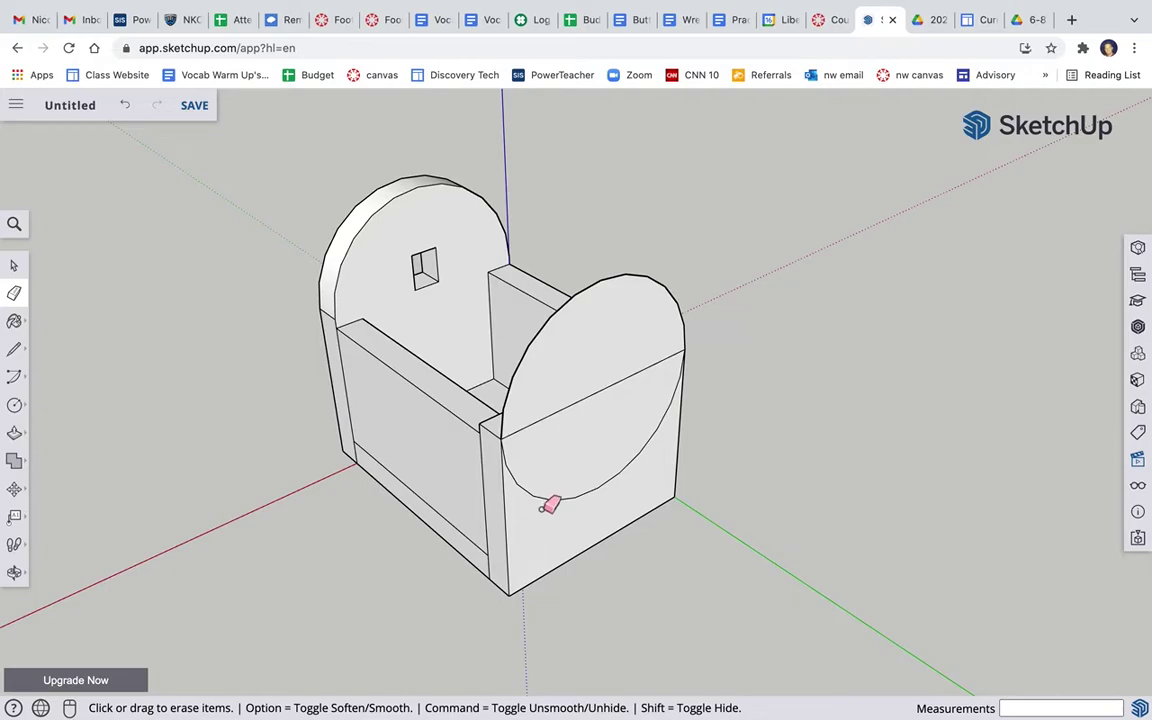
{"action": "left_click", "coordinate": [550, 503]}
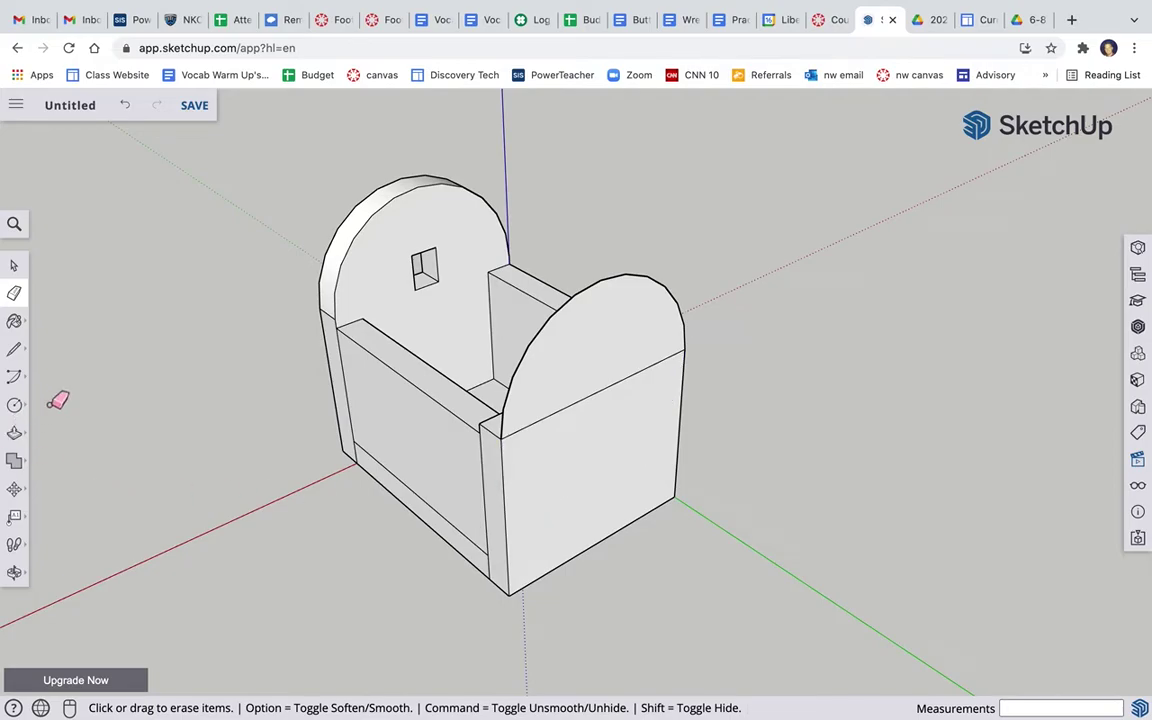
- Outline a 1" tall, 3/4" wide mortise rectangle on the second arch's base edge
{"action": "left_click", "coordinate": [14, 349]}
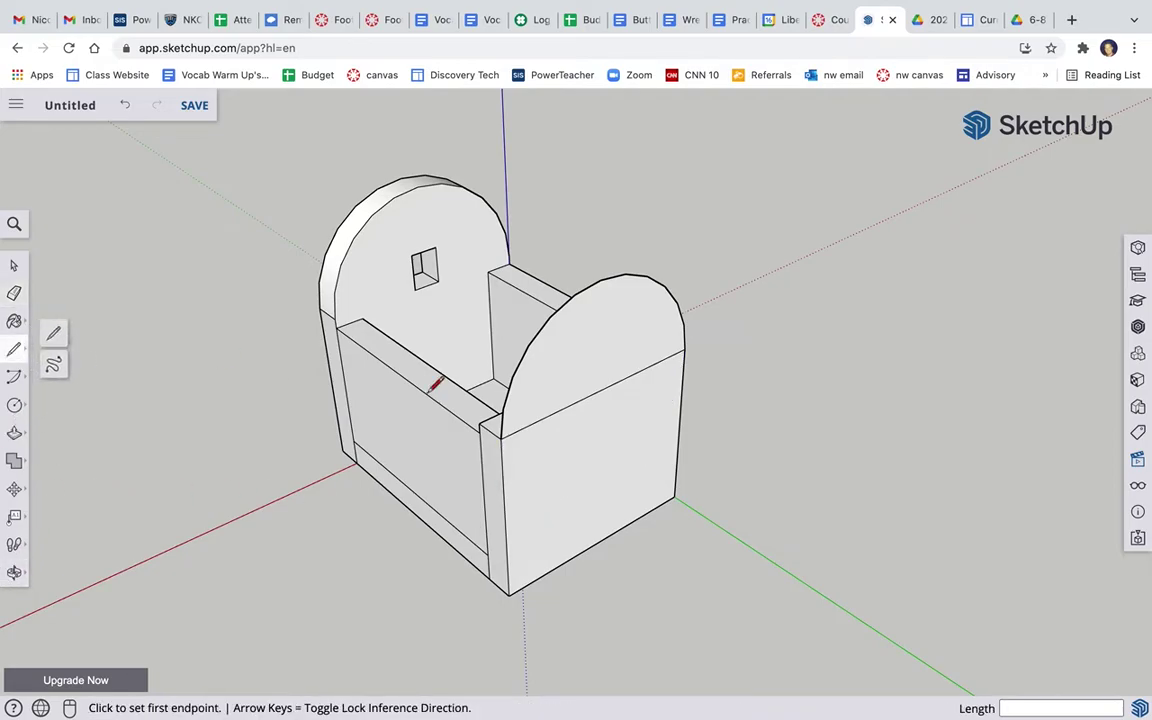
{"action": "left_click", "coordinate": [599, 391]}
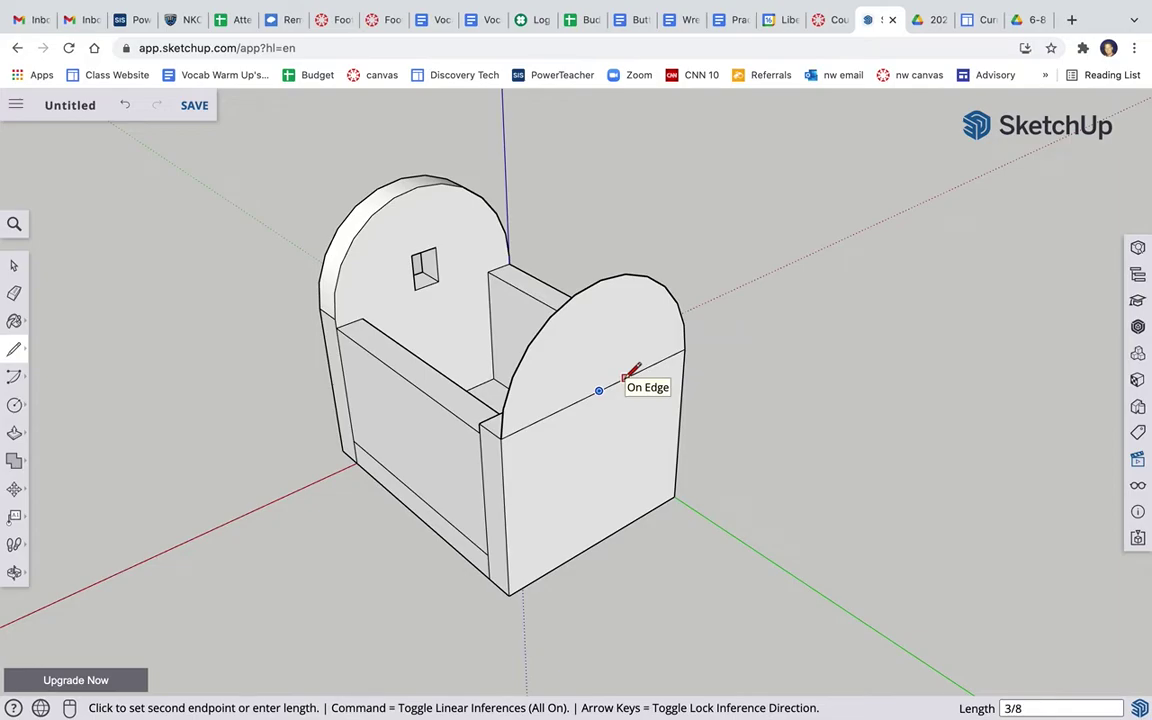
{"action": "key", "text": "Escape"}
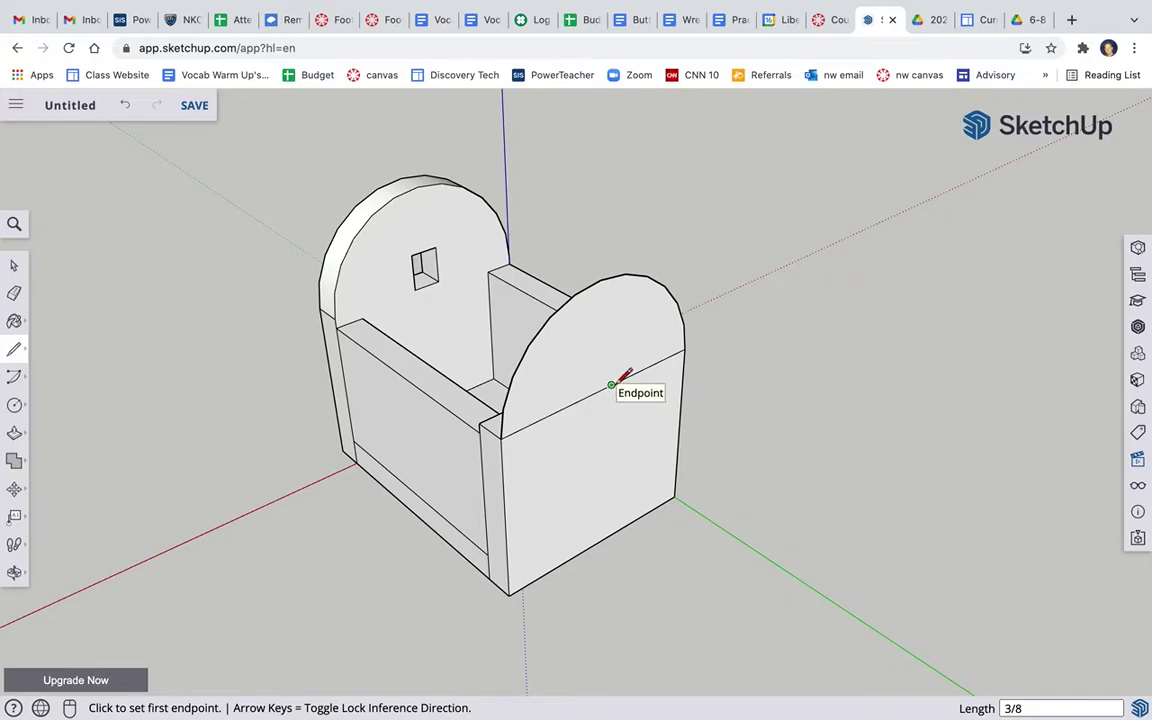
{"action": "left_click", "coordinate": [611, 385]}
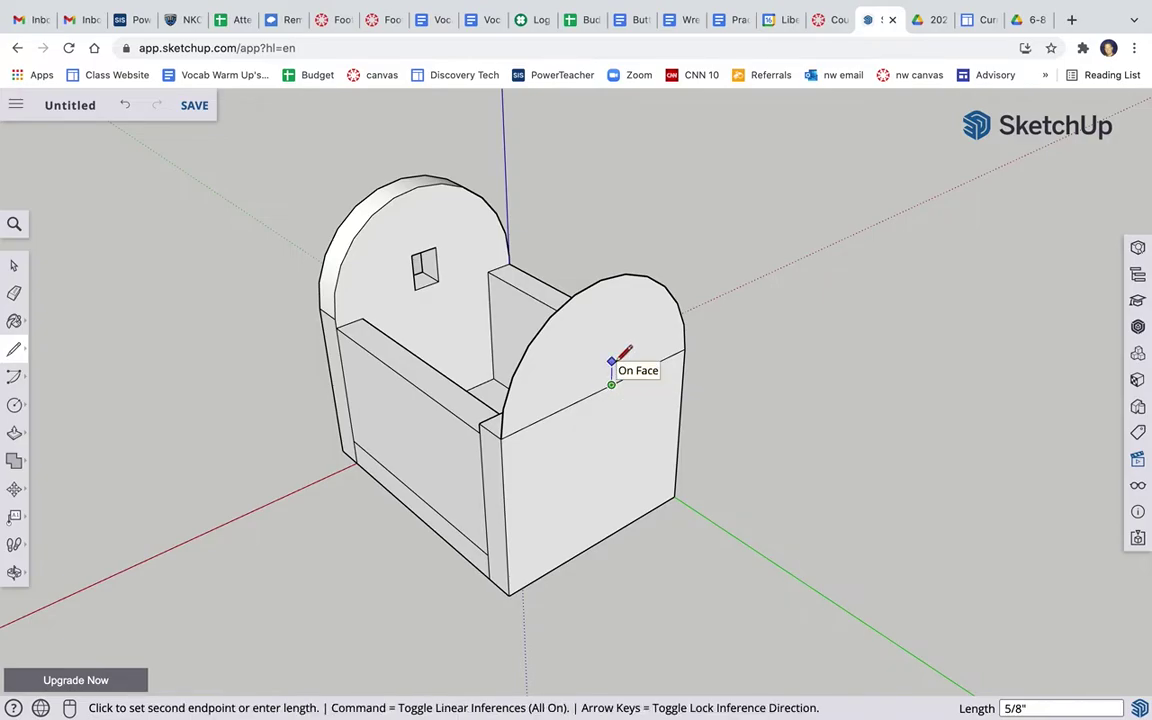
{"action": "key", "text": "Return"}
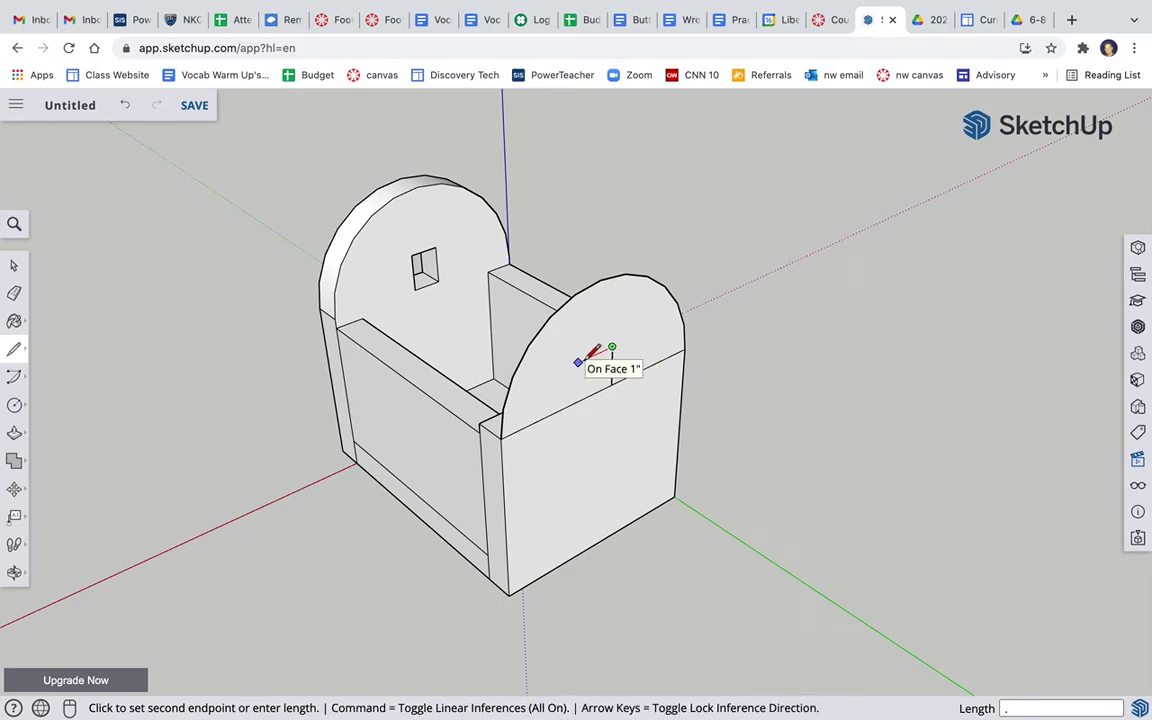
{"action": "key", "text": "Return"}
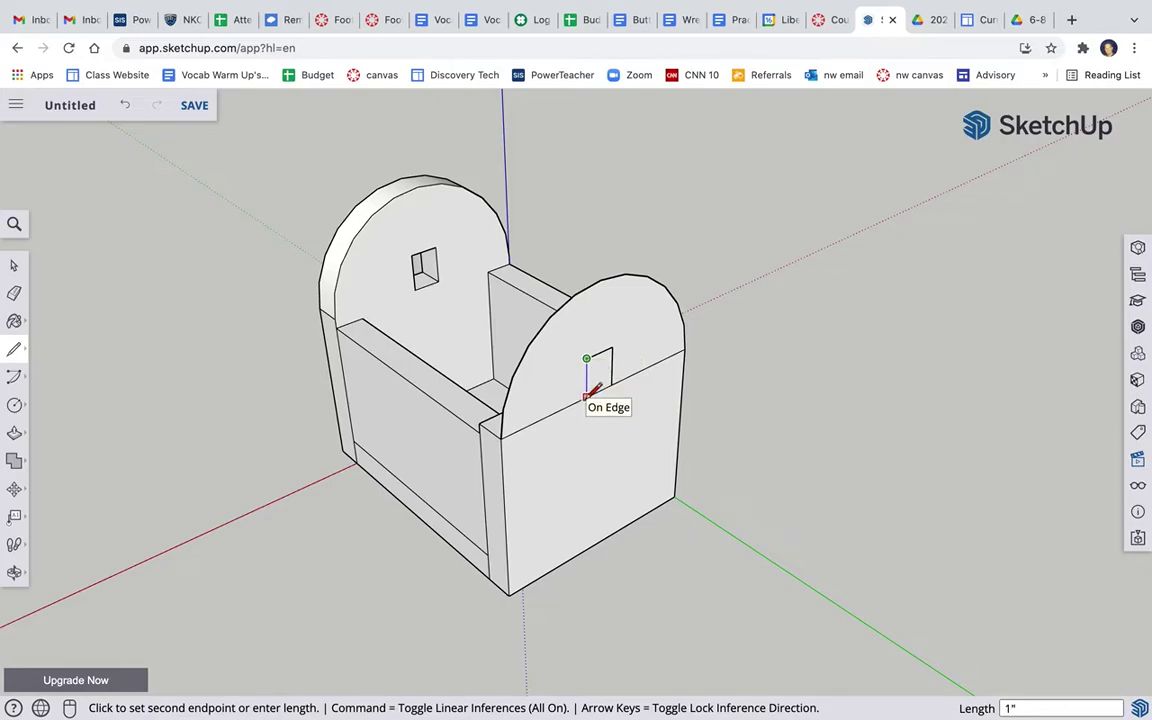
{"action": "left_click", "coordinate": [586, 395]}
{"action": "left_click", "coordinate": [14, 293]}
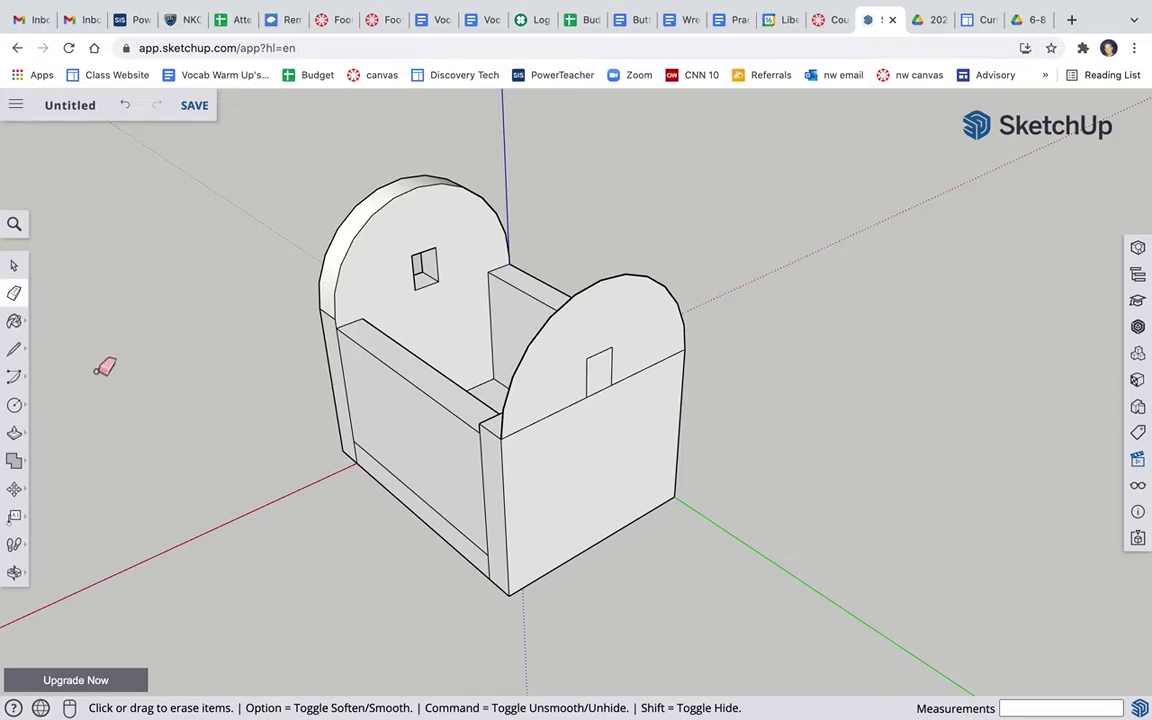
- Push/pull the second arch's face to match the end board's thickness
{"action": "left_click", "coordinate": [14, 432]}
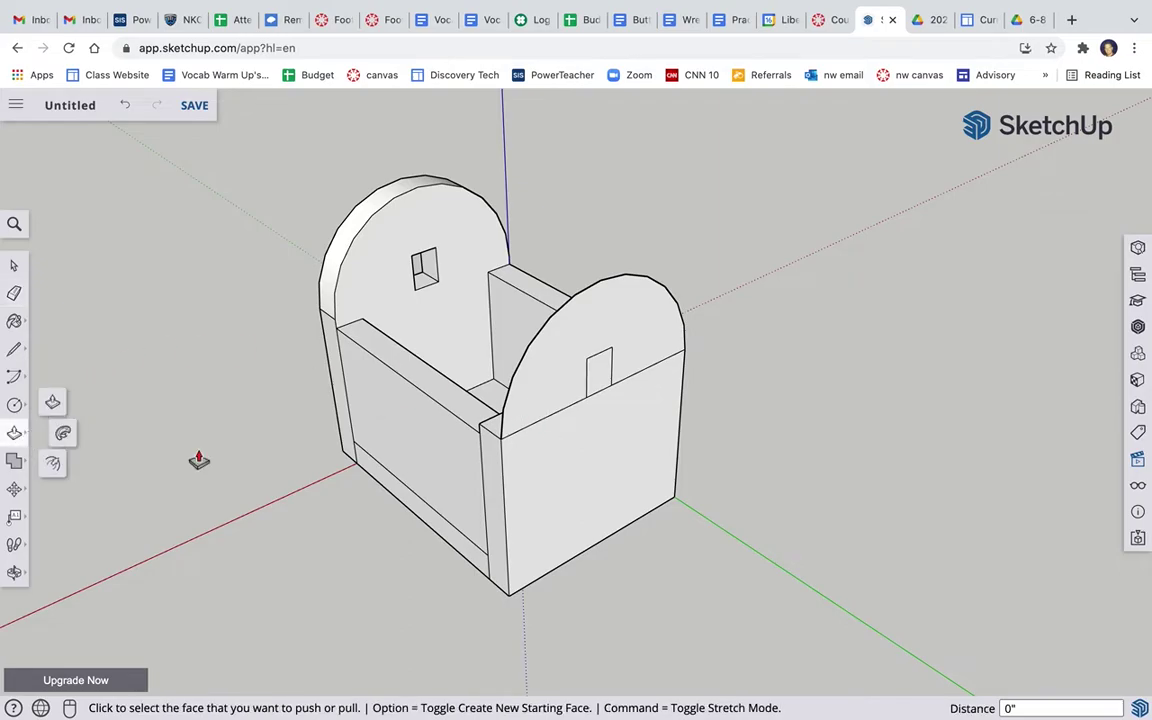
{"action": "left_click", "coordinate": [535, 403]}
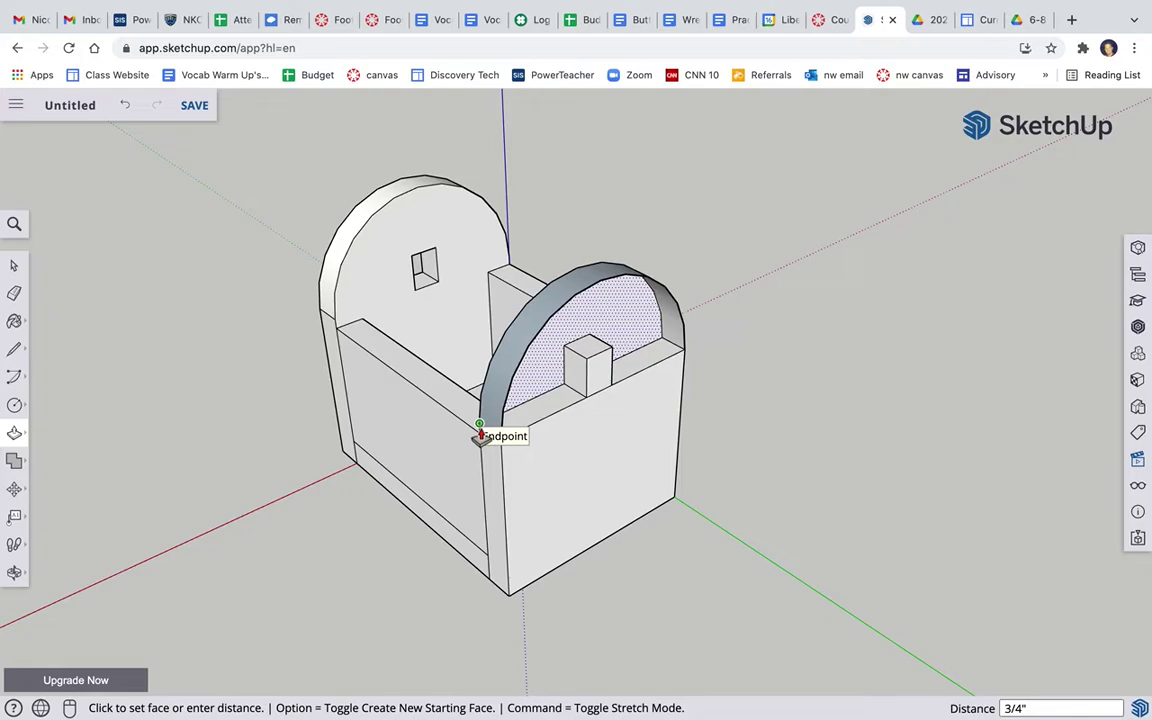
{"action": "left_click", "coordinate": [479, 432]}
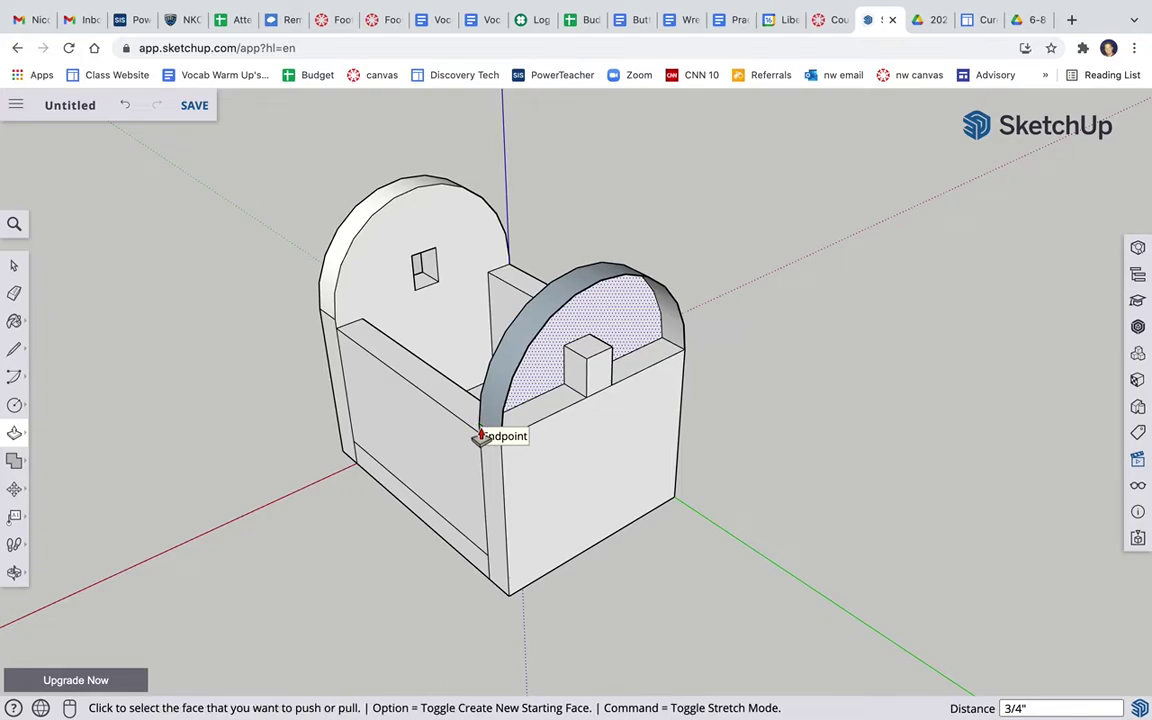
- Redraw the line from the arch's lower corner to the mortise rectangle's base, then view the front end
{"action": "left_click", "coordinate": [14, 349]}
{"action": "left_click", "coordinate": [500, 438]}
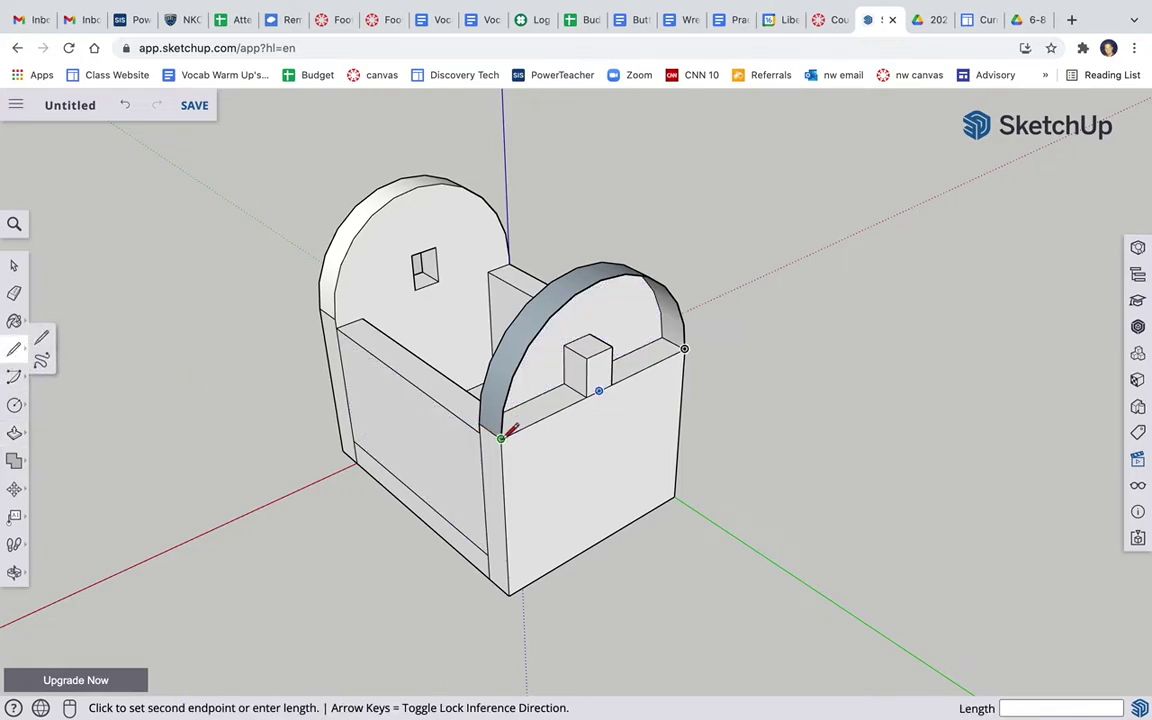
{"action": "left_click", "coordinate": [587, 399]}
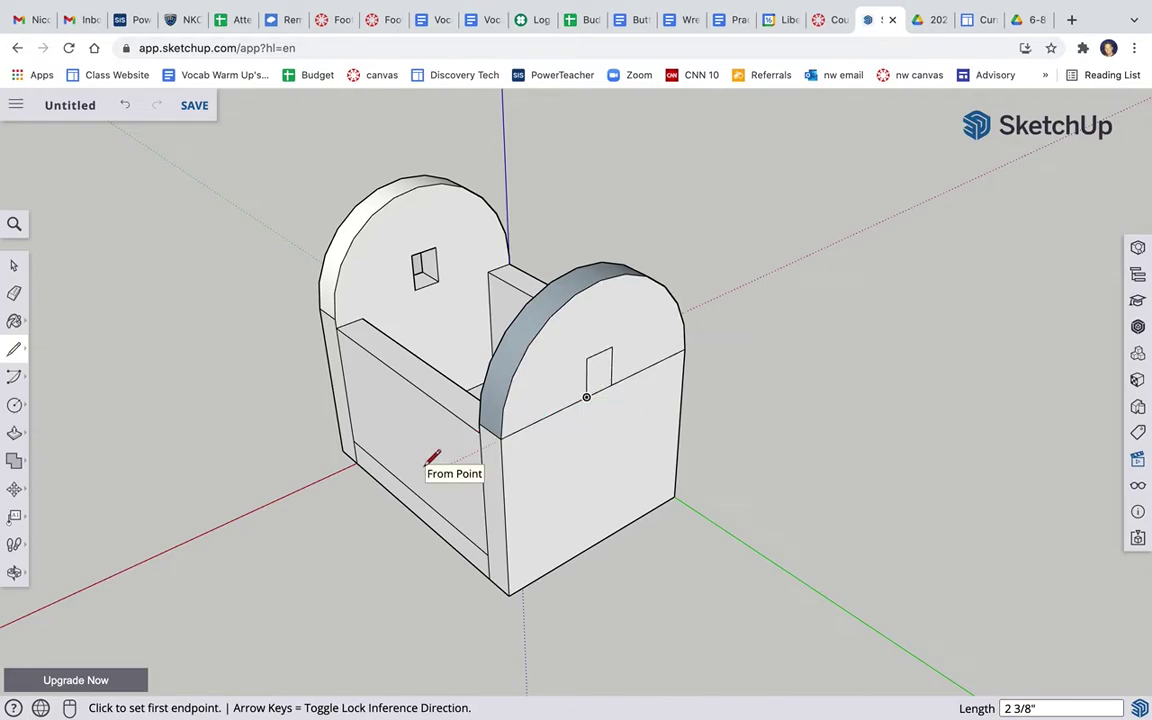
{"action": "key", "text": "ctrl+z"}
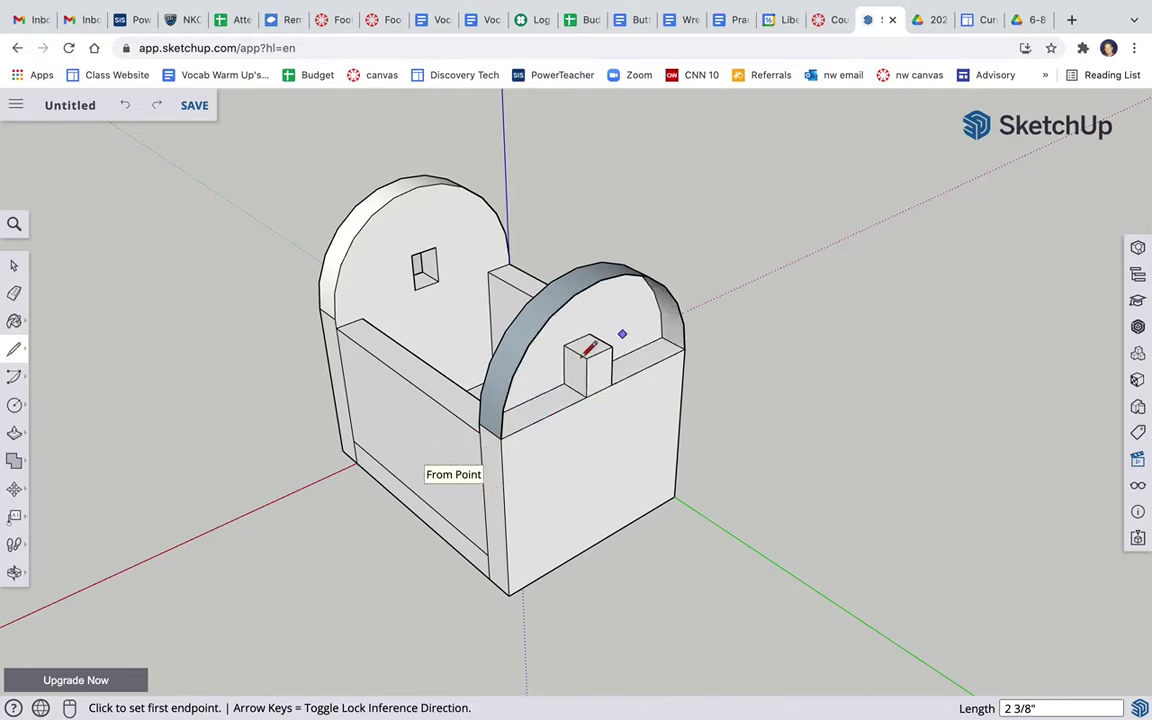
{"action": "left_click", "coordinate": [500, 438]}
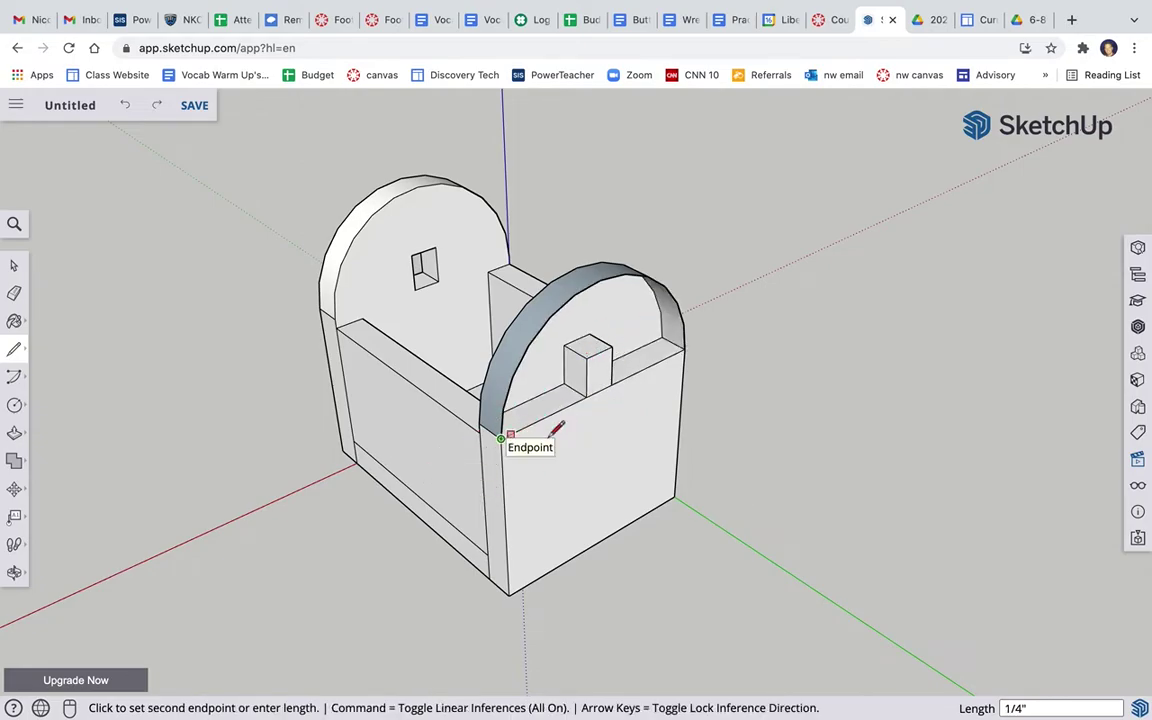
{"action": "left_click", "coordinate": [587, 398]}
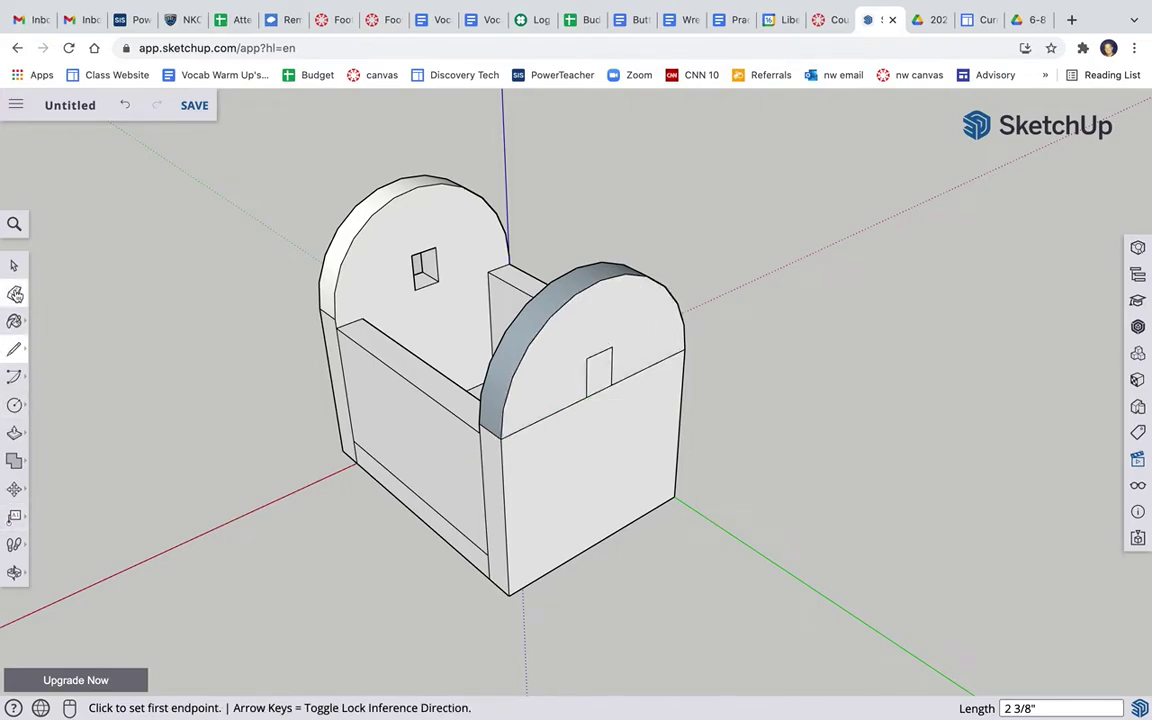
{"action": "left_click", "coordinate": [14, 572]}
{"action": "left_click_drag", "start_coordinate": [339, 401], "coordinate": [244, 296]}
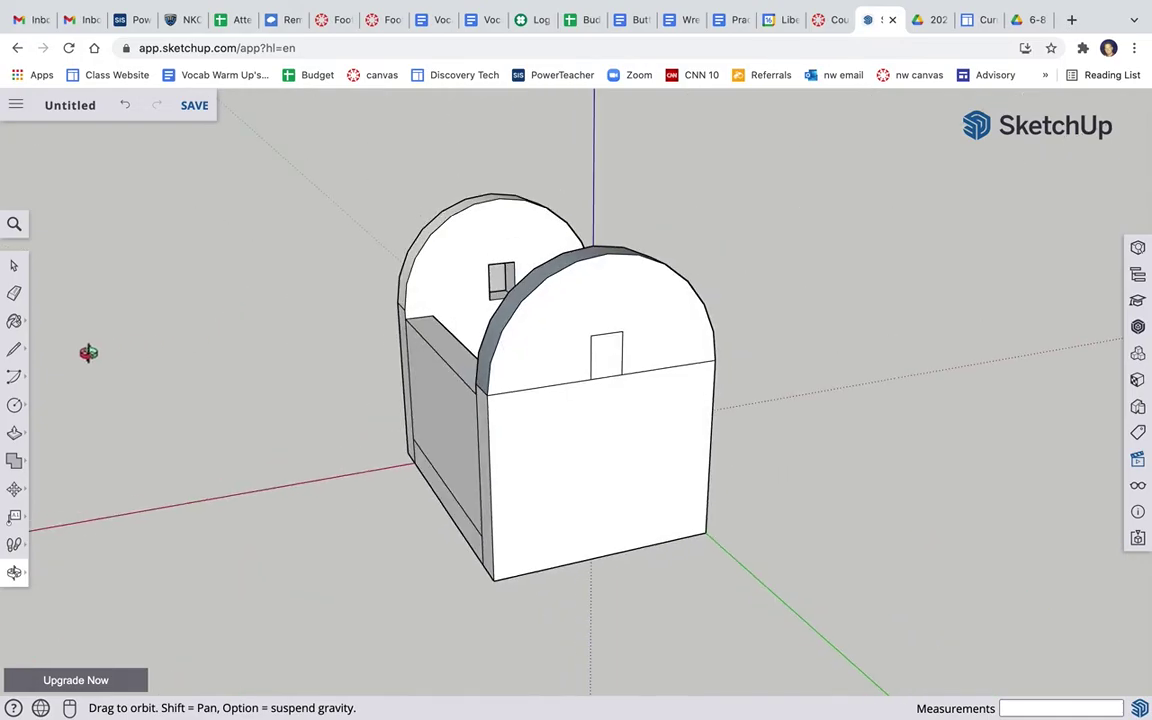
- Erase the seam edges on either side of the small mortise rectangle
{"action": "left_click_drag", "start_coordinate": [88, 352], "coordinate": [125, 355]}
{"action": "left_click", "coordinate": [14, 293]}
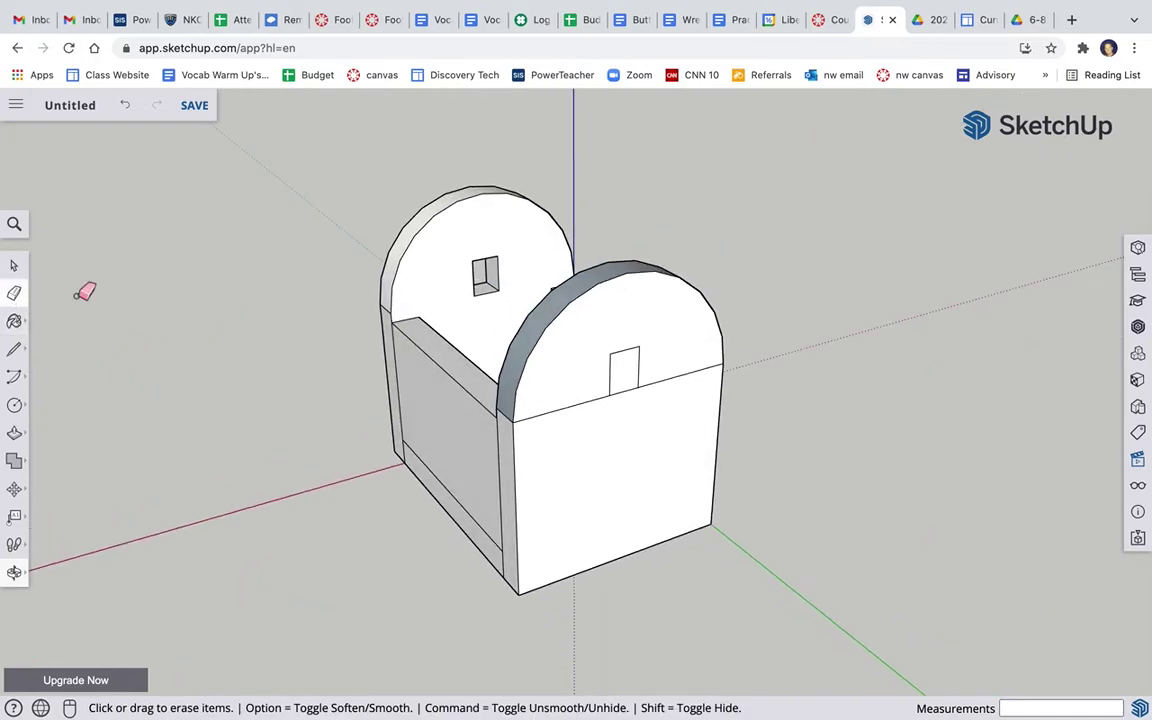
{"action": "left_click", "coordinate": [581, 413]}
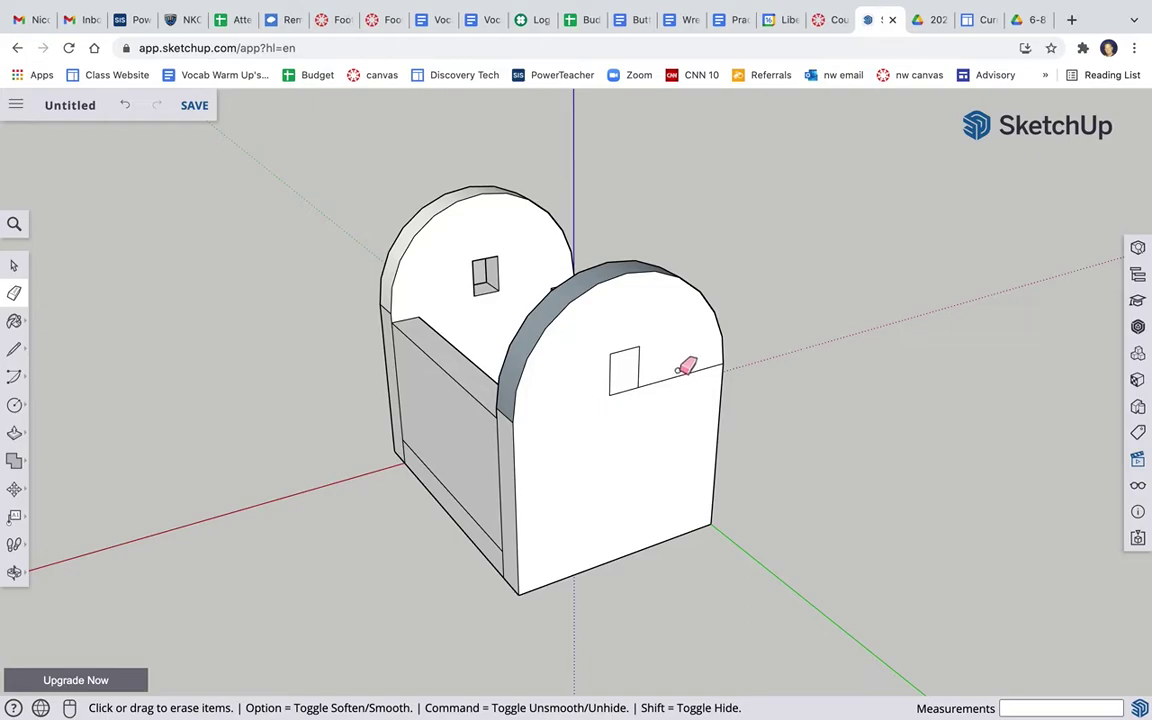
{"action": "left_click", "coordinate": [683, 362]}
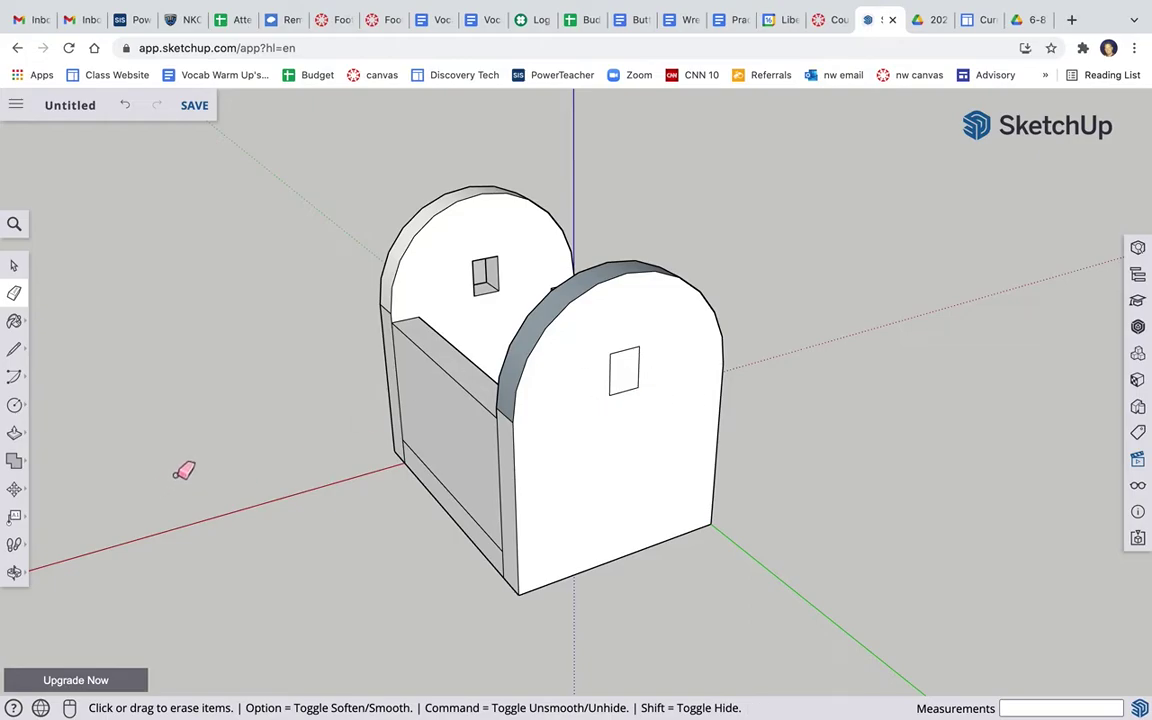
- Restore the accidentally erased arch face and return to a face-on view of the arched end
{"action": "left_click", "coordinate": [14, 578]}
{"action": "left_click_drag", "start_coordinate": [442, 445], "coordinate": [860, 517]}
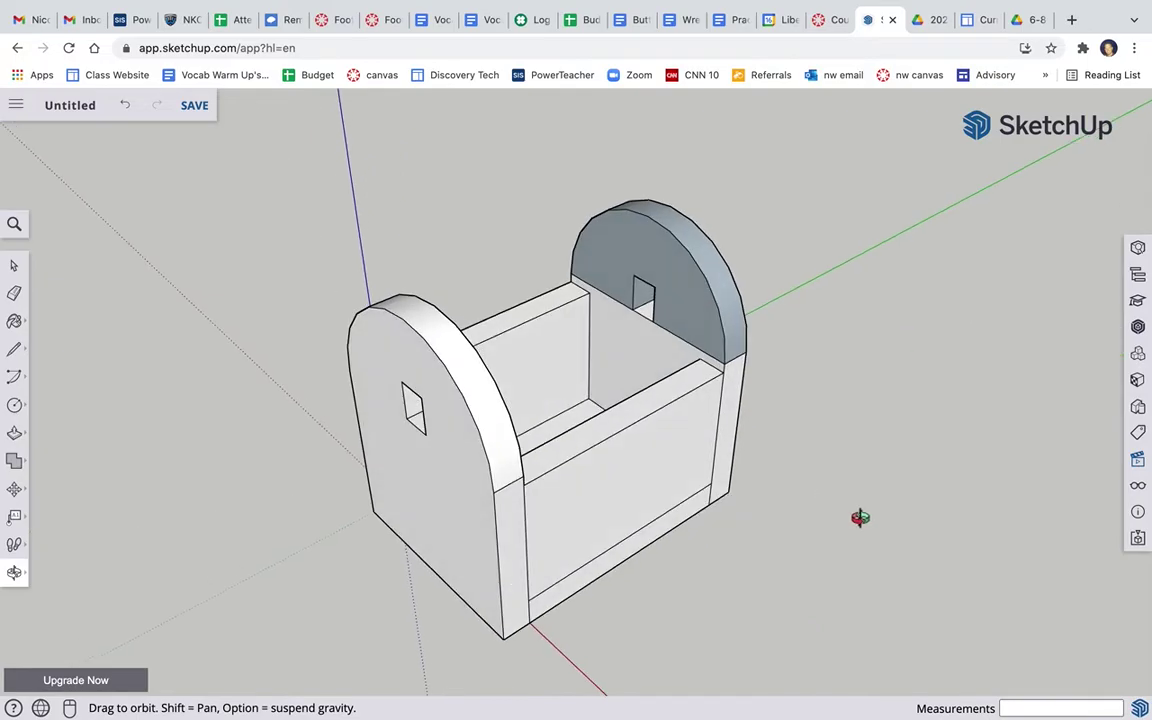
{"action": "left_click", "coordinate": [14, 293]}
{"action": "key", "text": "super+z"}
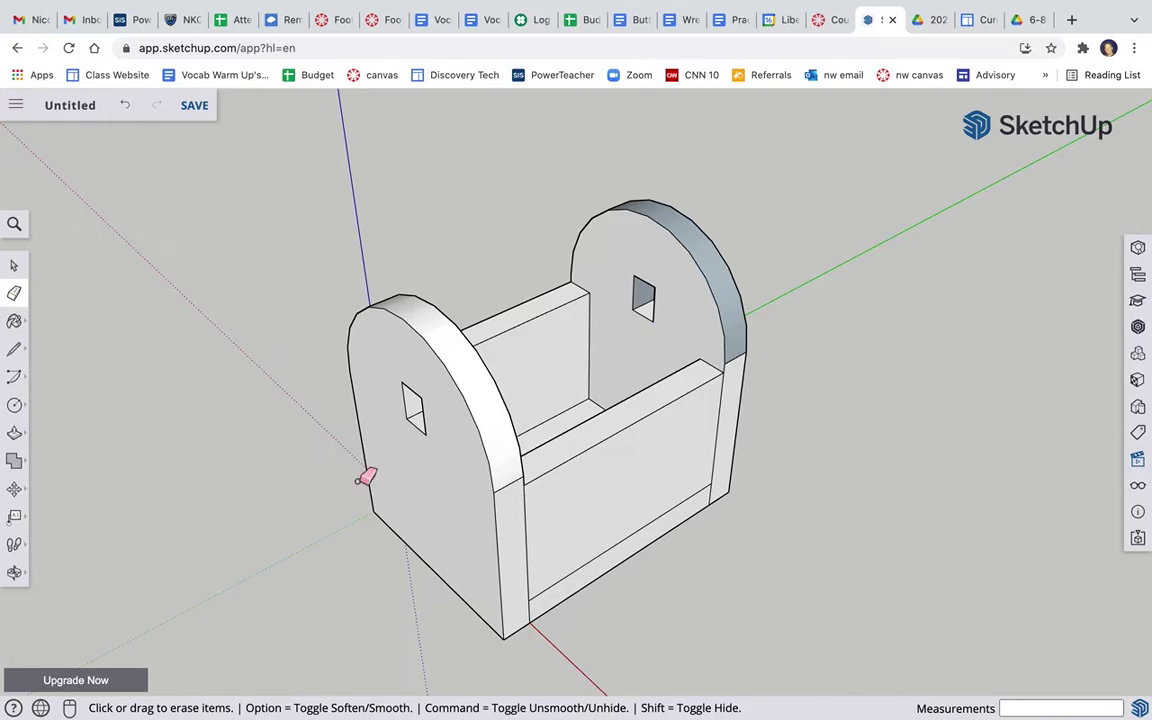
{"action": "left_click", "coordinate": [14, 573]}
{"action": "left_click_drag", "start_coordinate": [339, 494], "coordinate": [352, 368]}
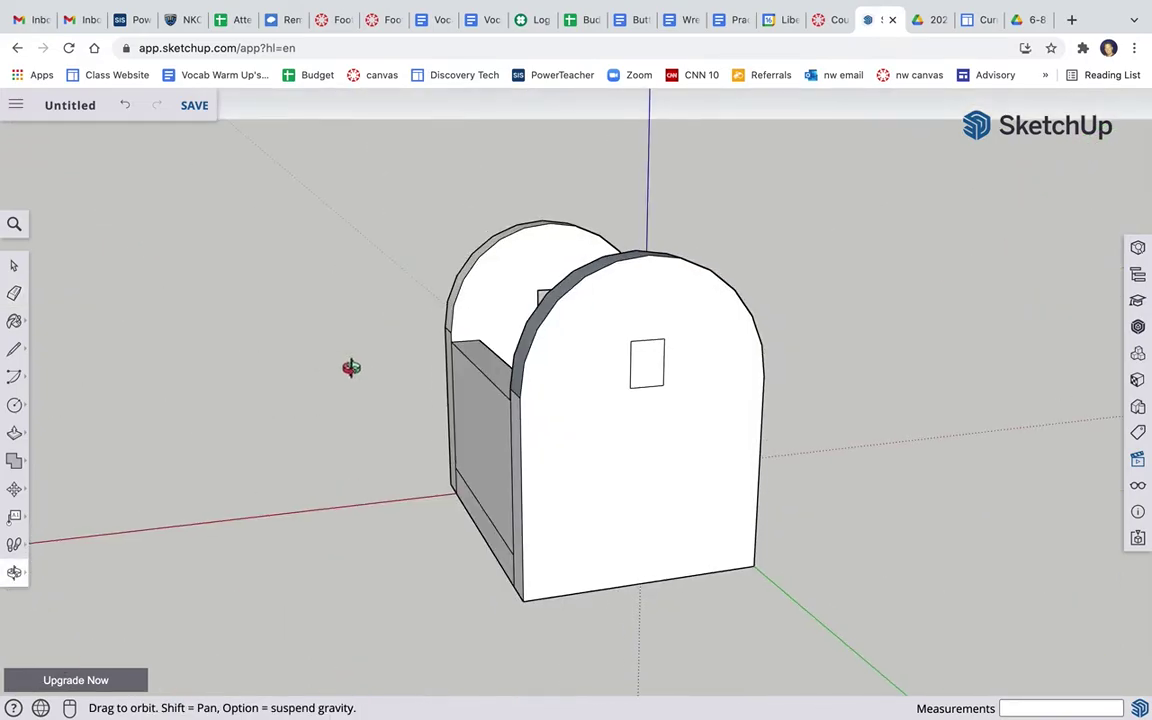
{"action": "left_click_drag", "start_coordinate": [489, 442], "coordinate": [64, 329]}
- Push the small rectangle 3/4" into the front arched end
{"action": "left_click", "coordinate": [14, 295]}
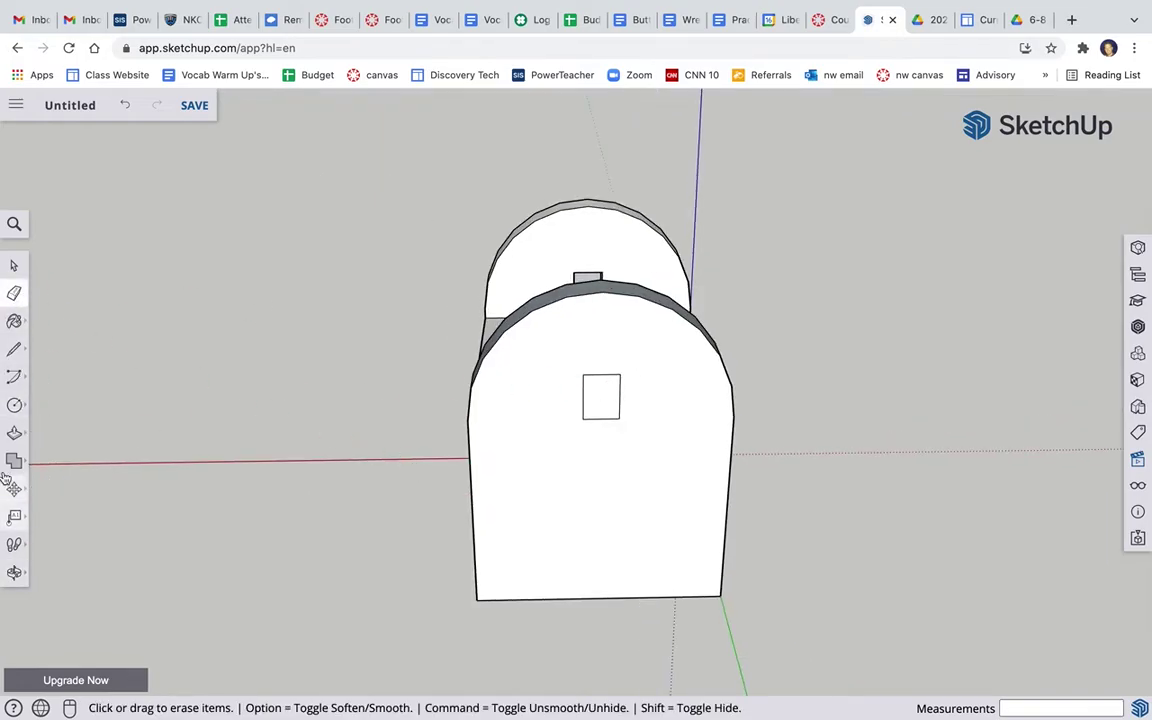
{"action": "left_click", "coordinate": [14, 433]}
{"action": "left_click", "coordinate": [606, 405]}
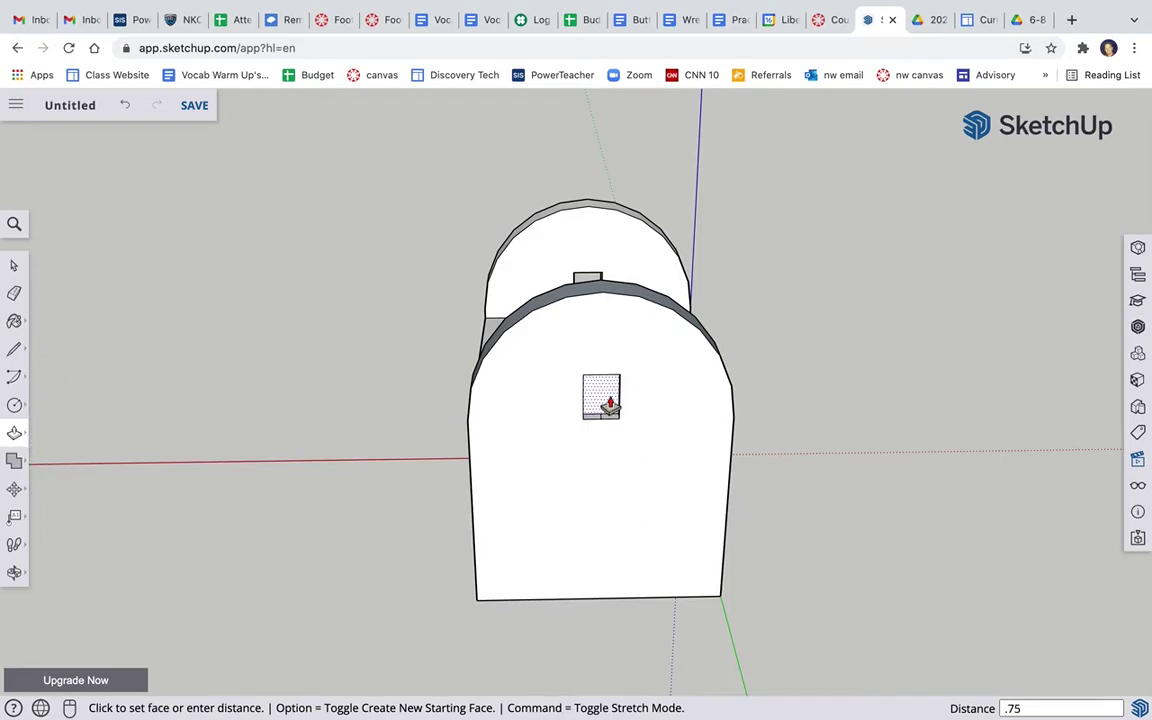
{"action": "key", "text": "Return"}
- Erase the leftover face inside the new mortise to open the slot
{"action": "left_click", "coordinate": [14, 572]}
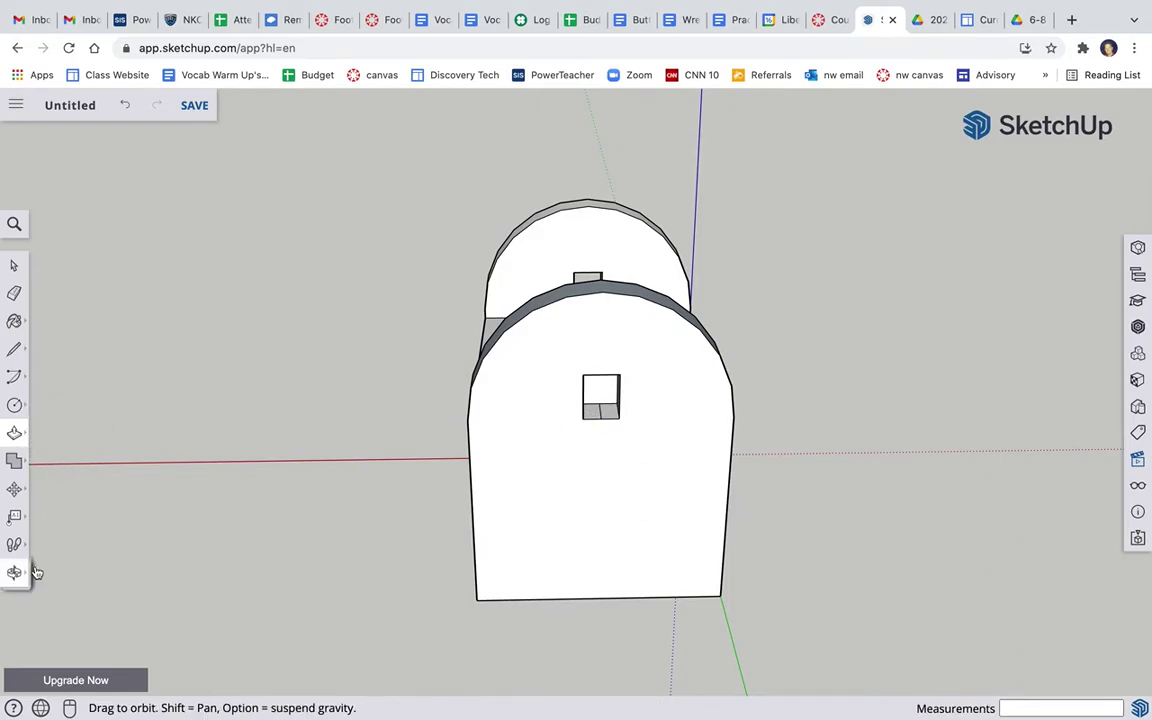
{"action": "left_click_drag", "start_coordinate": [527, 470], "coordinate": [1149, 606]}
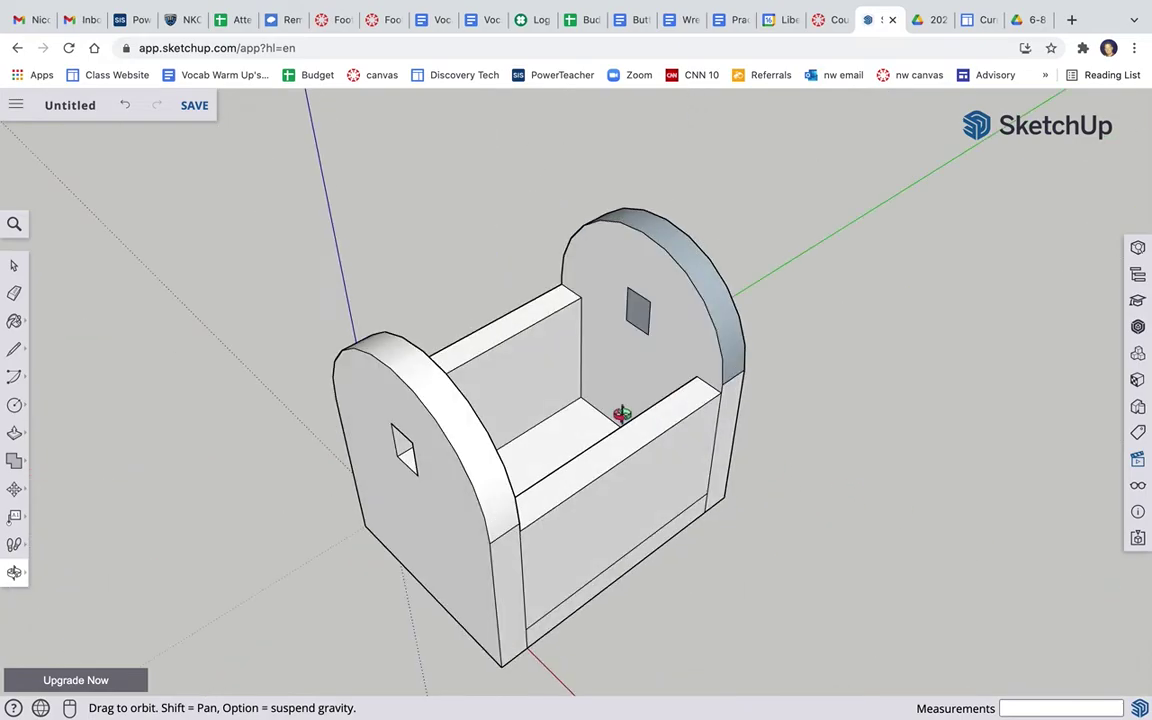
{"action": "left_click_drag", "start_coordinate": [620, 411], "coordinate": [682, 290]}
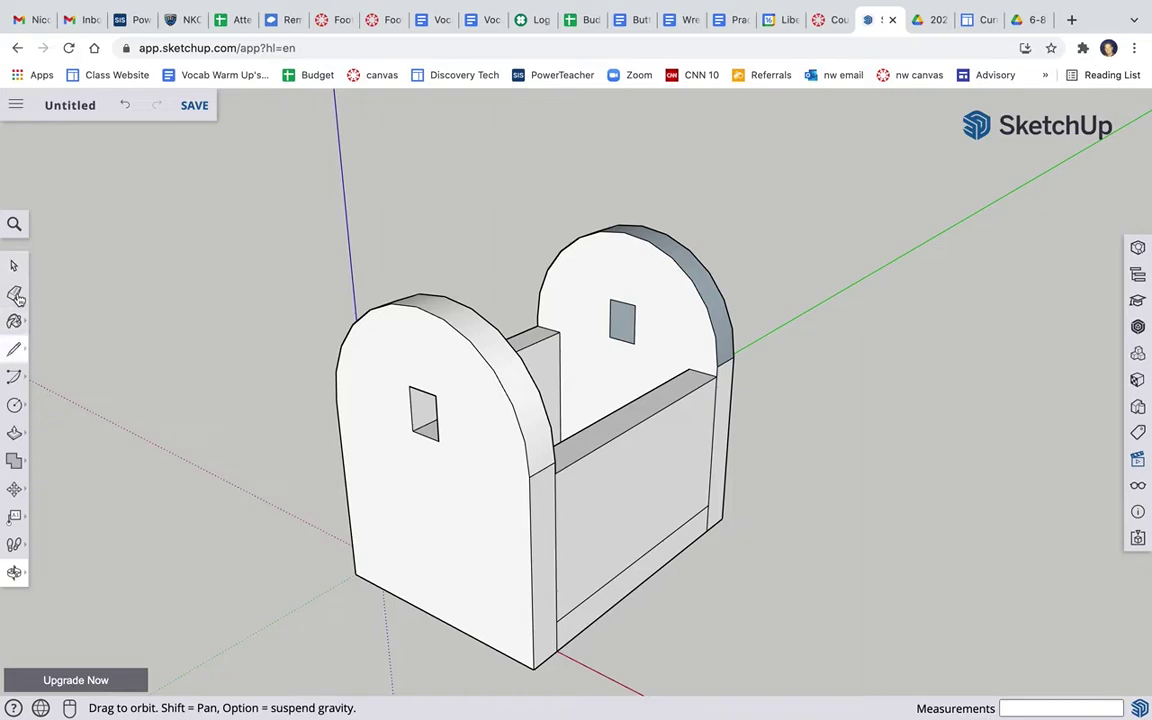
{"action": "left_click", "coordinate": [15, 266]}
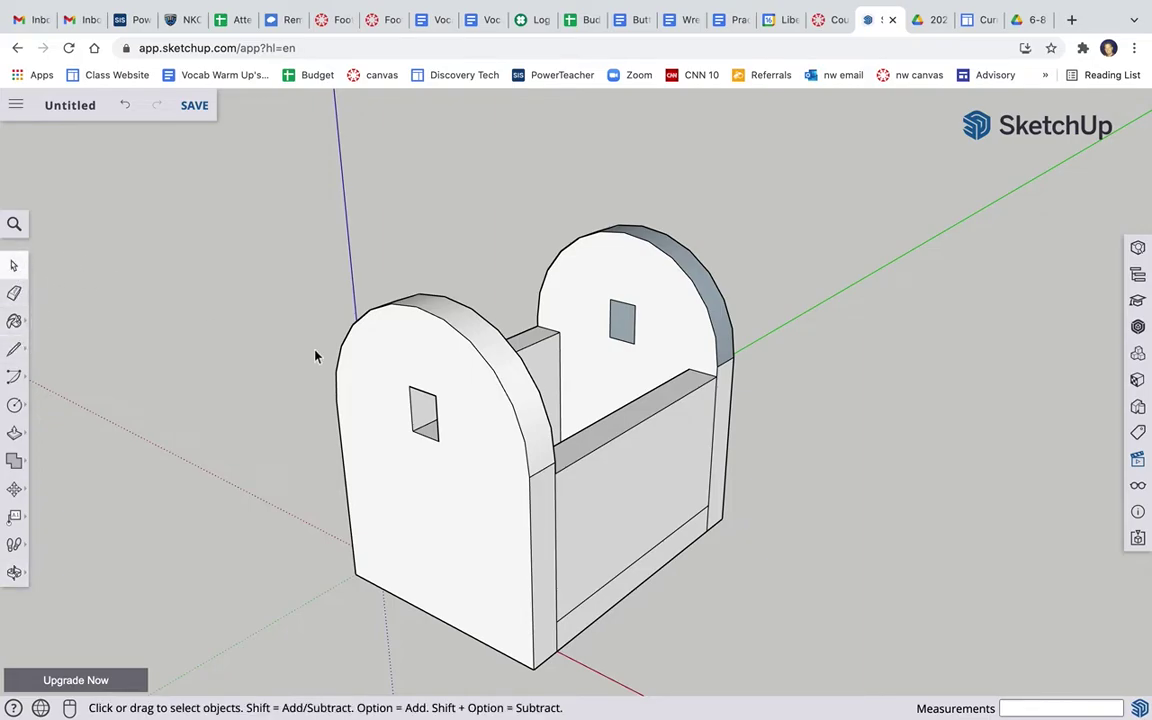
{"action": "right_click", "coordinate": [622, 330]}
{"action": "left_click", "coordinate": [679, 393]}
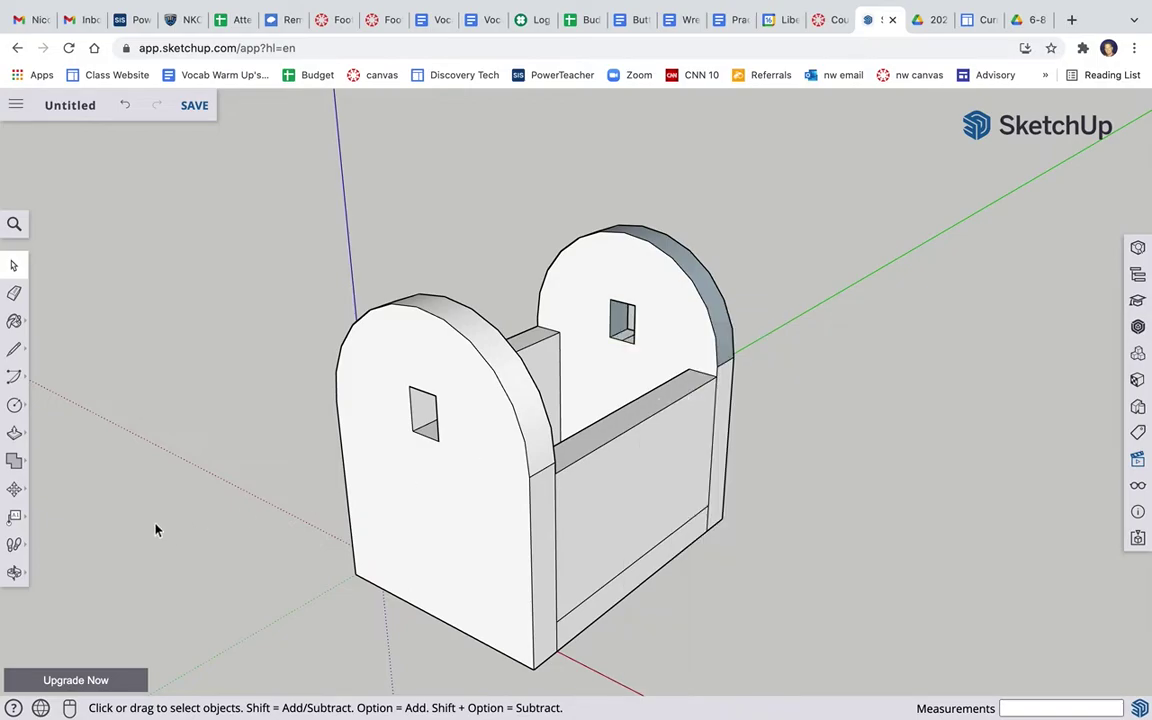
- Orbit around the box to check it from its long side
{"action": "left_click", "coordinate": [14, 572]}
{"action": "mouse_move", "coordinate": [738, 506]}
{"action": "left_mouse_down"}
{"action": "mouse_move", "coordinate": [113, 524]}
{"action": "mouse_move", "coordinate": [546, 455]}
{"action": "mouse_move", "coordinate": [257, 553]}
{"action": "mouse_move", "coordinate": [44, 334]}
{"action": "left_mouse_up"}
{"action": "left_click", "coordinate": [14, 293]}
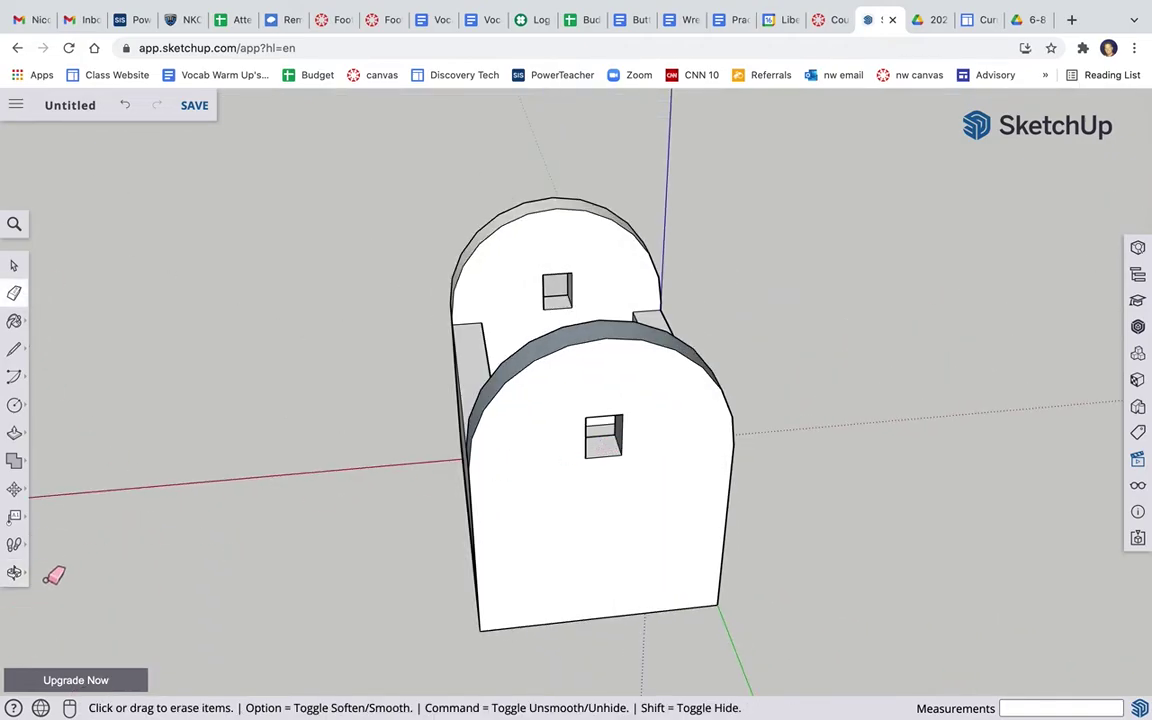
{"action": "left_click", "coordinate": [14, 572]}
{"action": "left_click_drag", "start_coordinate": [874, 458], "coordinate": [571, 500]}
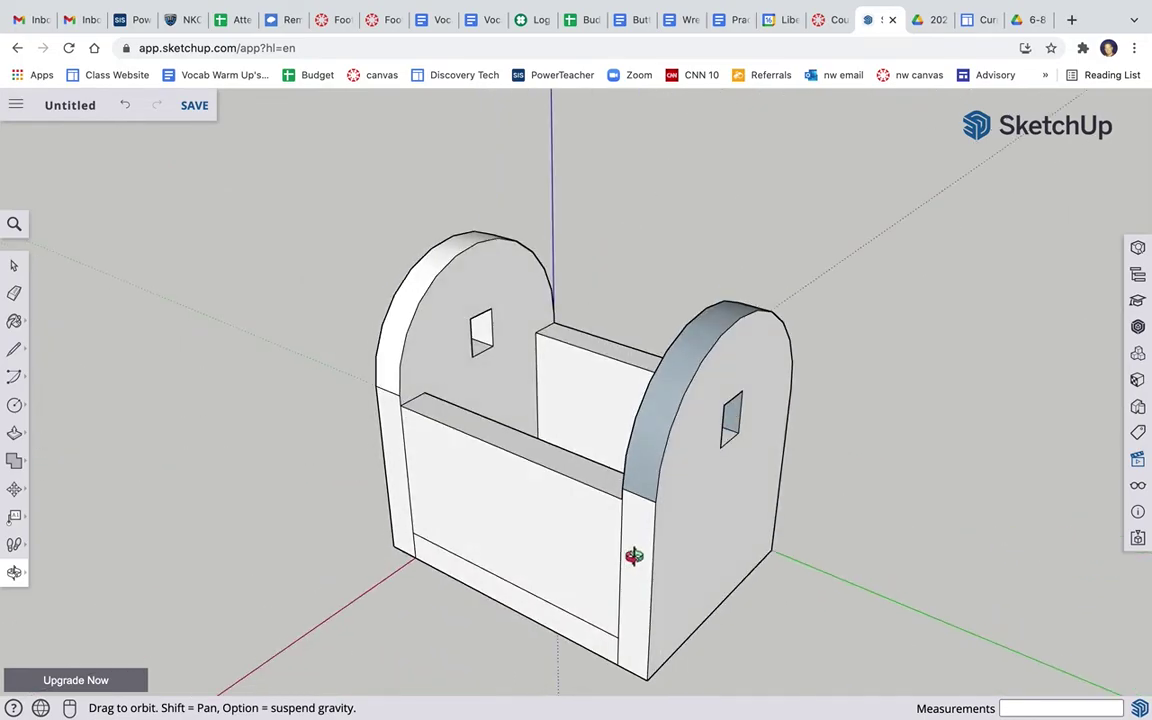
- Draw an edge from the left mortise's corner to the slot corner to close its inner face
{"action": "left_click", "coordinate": [15, 350]}
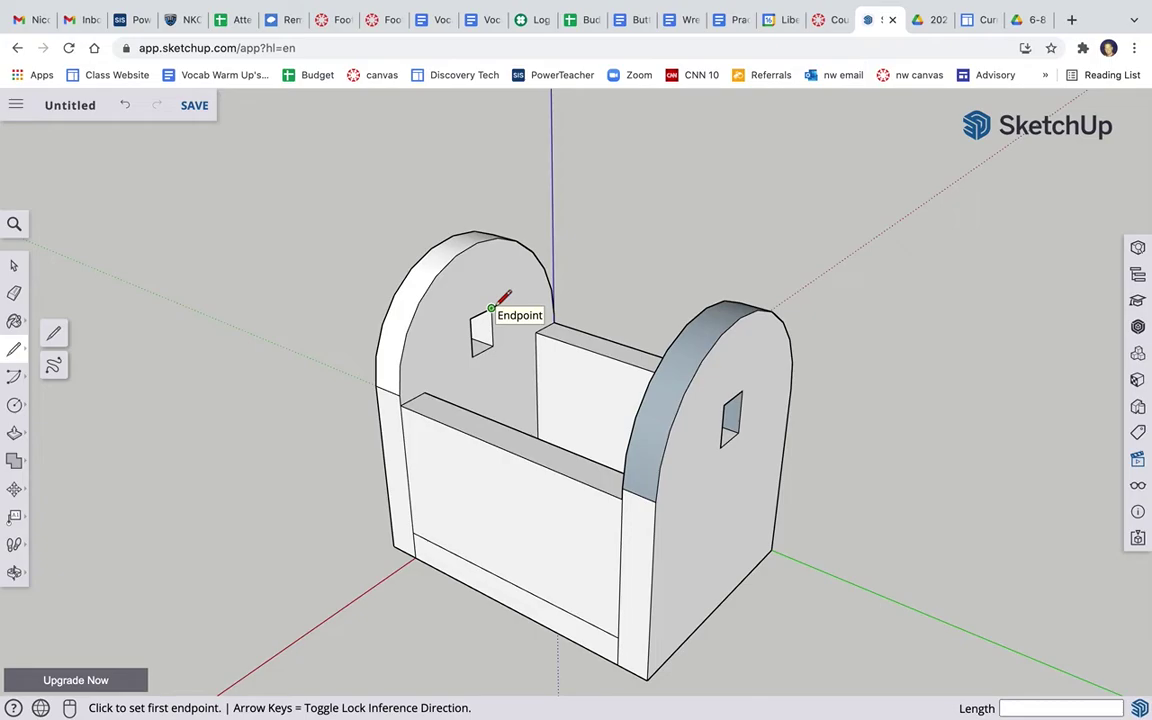
{"action": "left_click", "coordinate": [491, 308]}
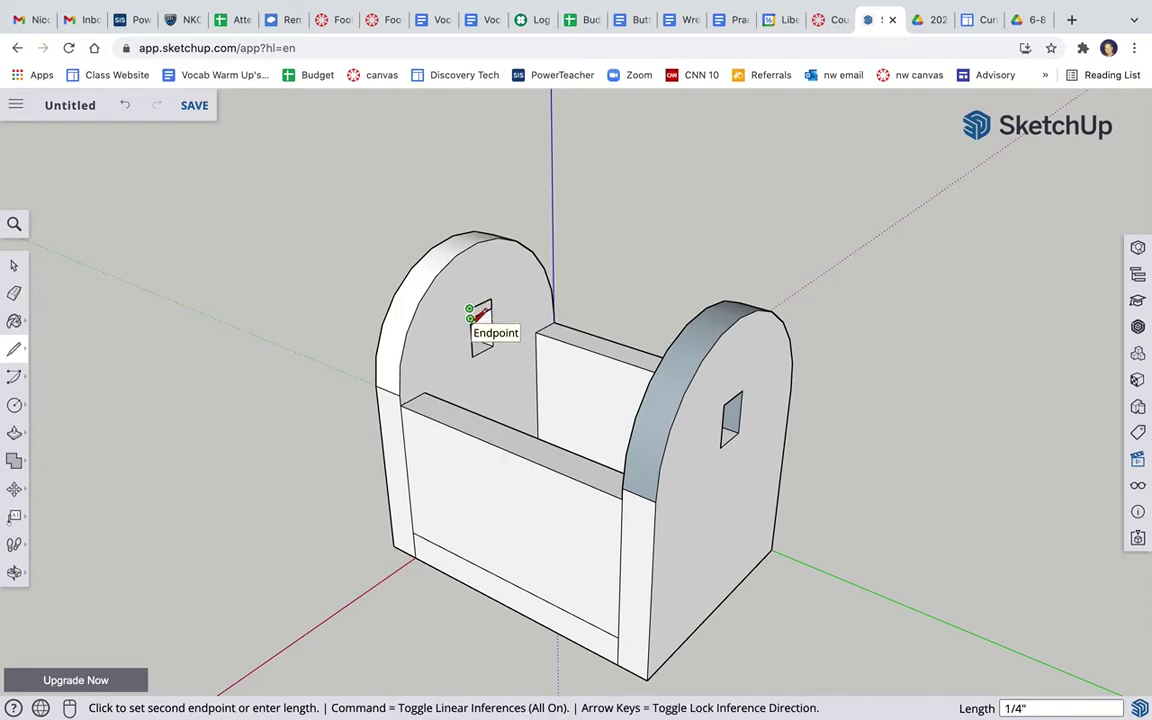
{"action": "left_click", "coordinate": [470, 318]}
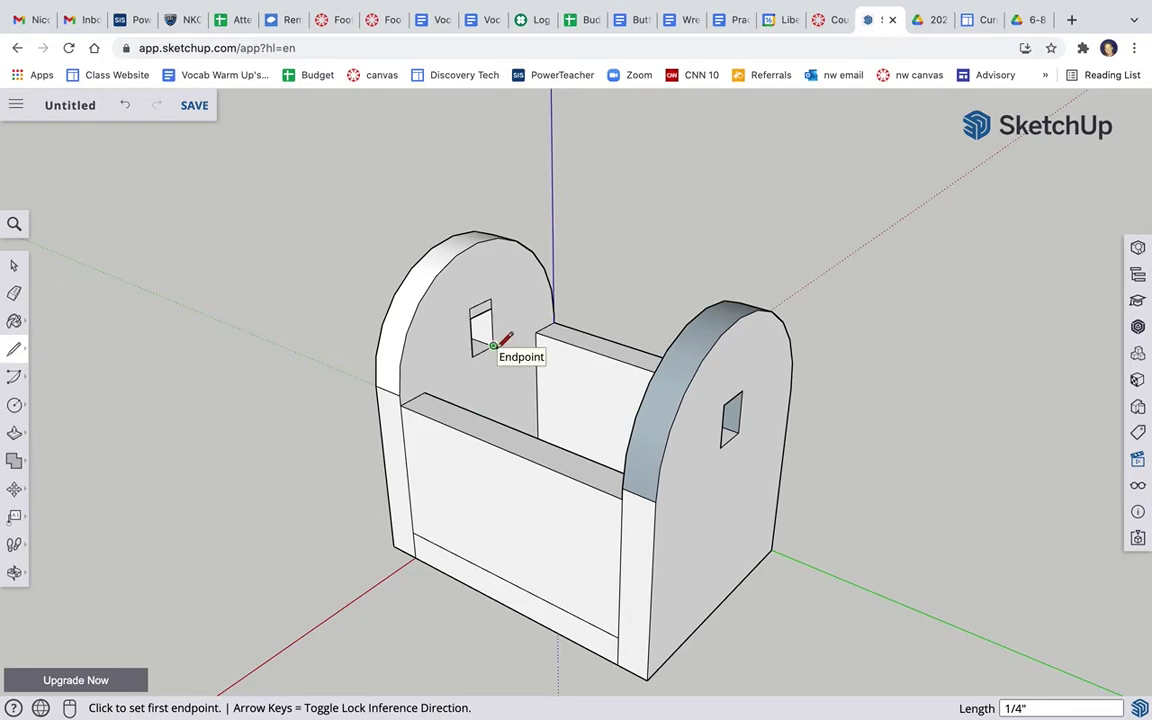
- Orbit to look along the box between the arched ends and zoom in on both mortises
{"action": "left_click", "coordinate": [14, 572]}
{"action": "left_click_drag", "start_coordinate": [355, 496], "coordinate": [653, 463]}
{"action": "scroll", "coordinate": [618, 334], "scroll_direction": "up", "scroll_amount": 3}
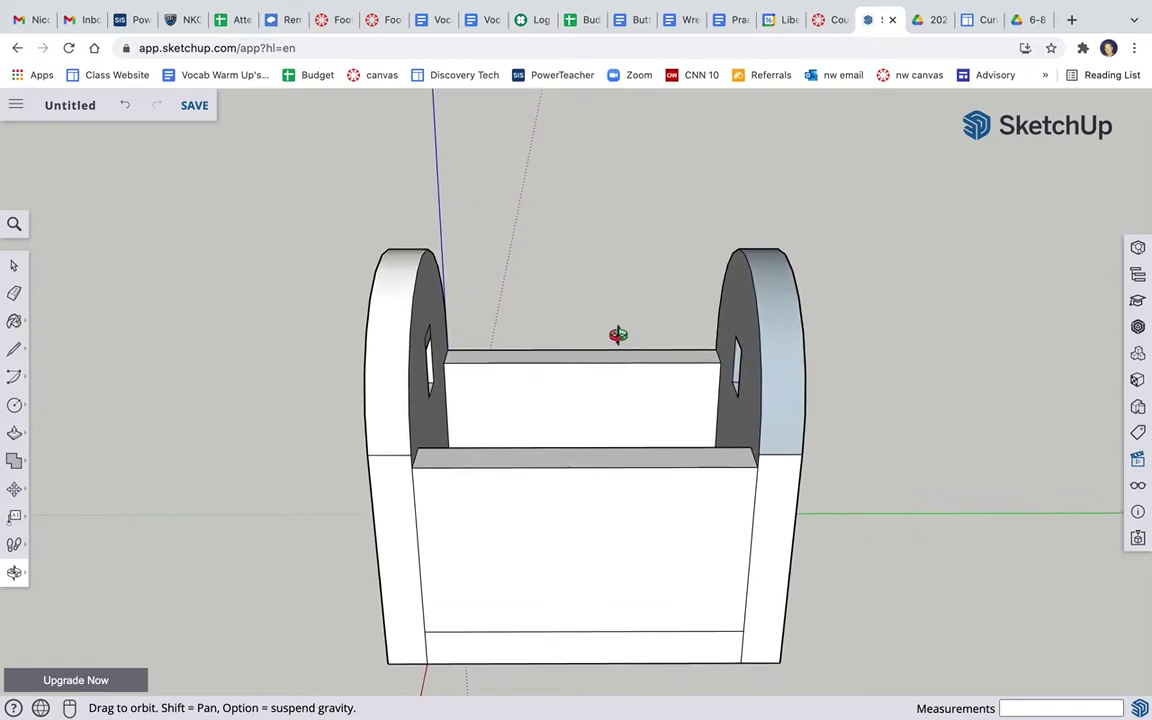
{"action": "scroll", "coordinate": [618, 334], "scroll_direction": "up", "scroll_amount": 5}
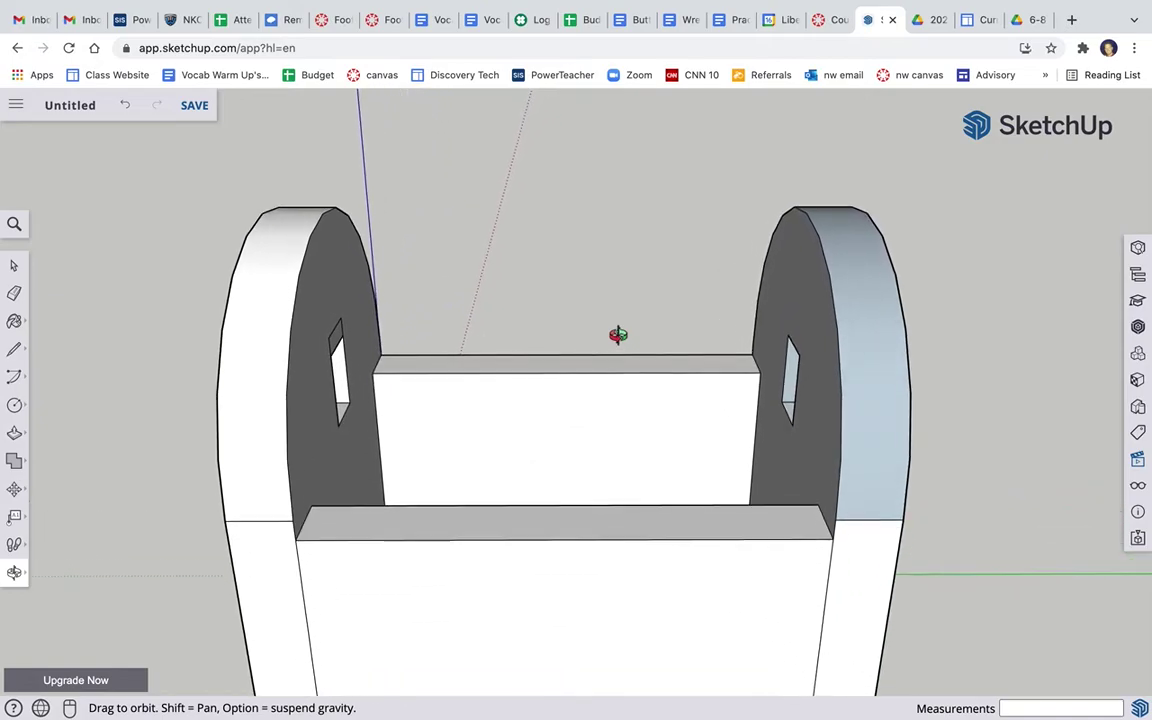
{"action": "scroll", "coordinate": [618, 334], "scroll_direction": "up", "scroll_amount": 2}
- Draw a 1/4" edge at the right mortise and close a 6" rectangle across to the left mortise
{"action": "left_click", "coordinate": [14, 349]}
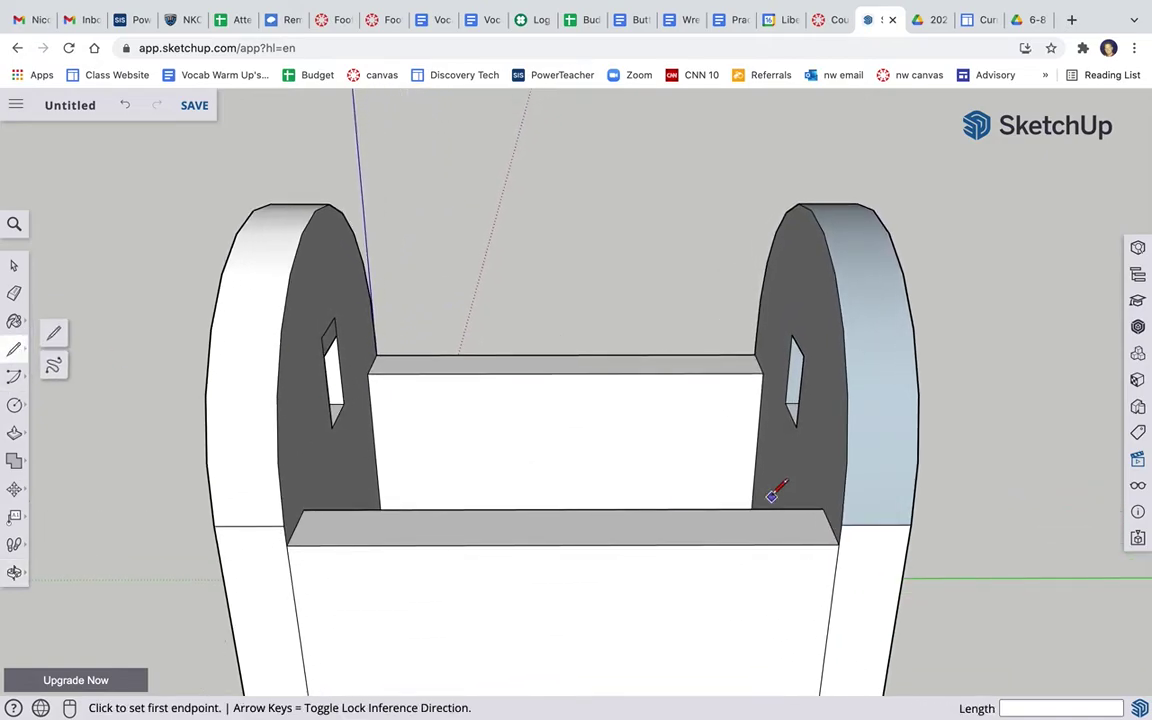
{"action": "left_click", "coordinate": [792, 334]}
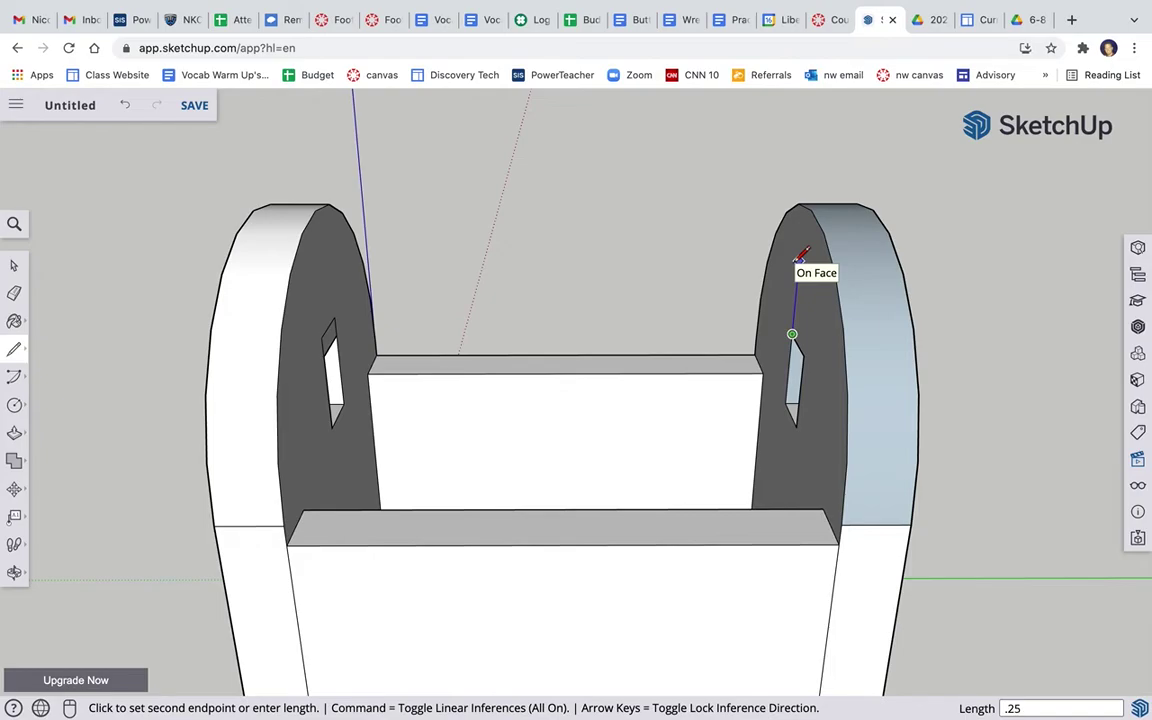
{"action": "key", "text": "Return"}
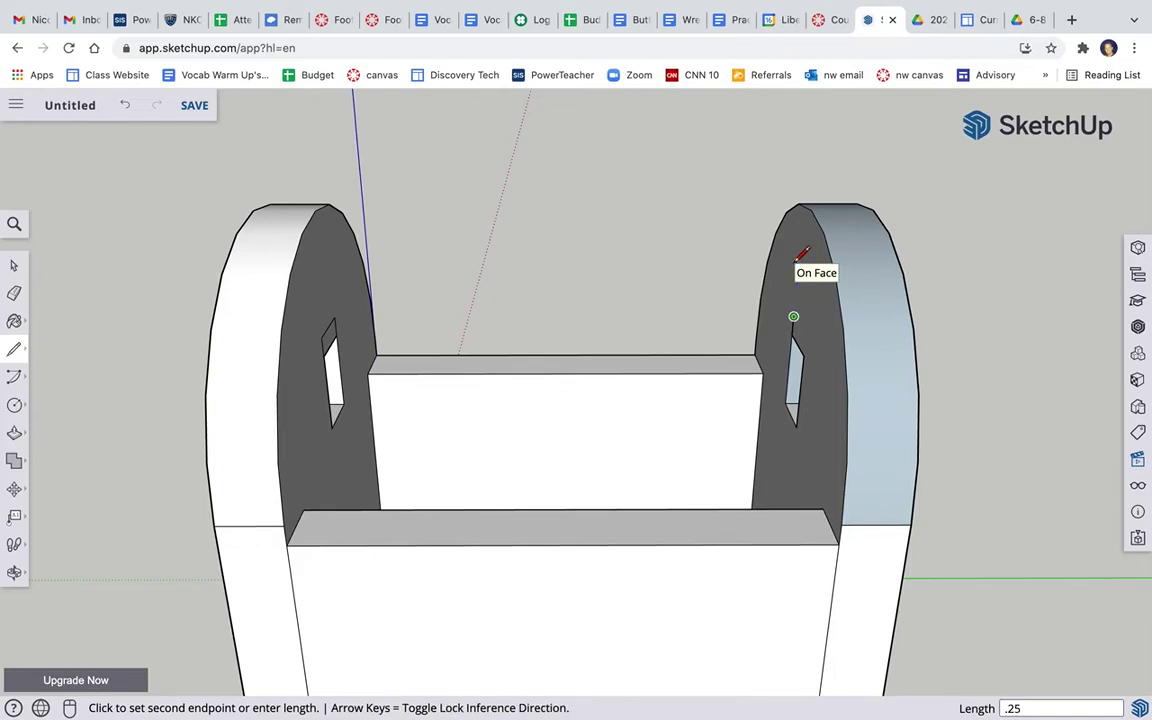
{"action": "left_click", "coordinate": [808, 350]}
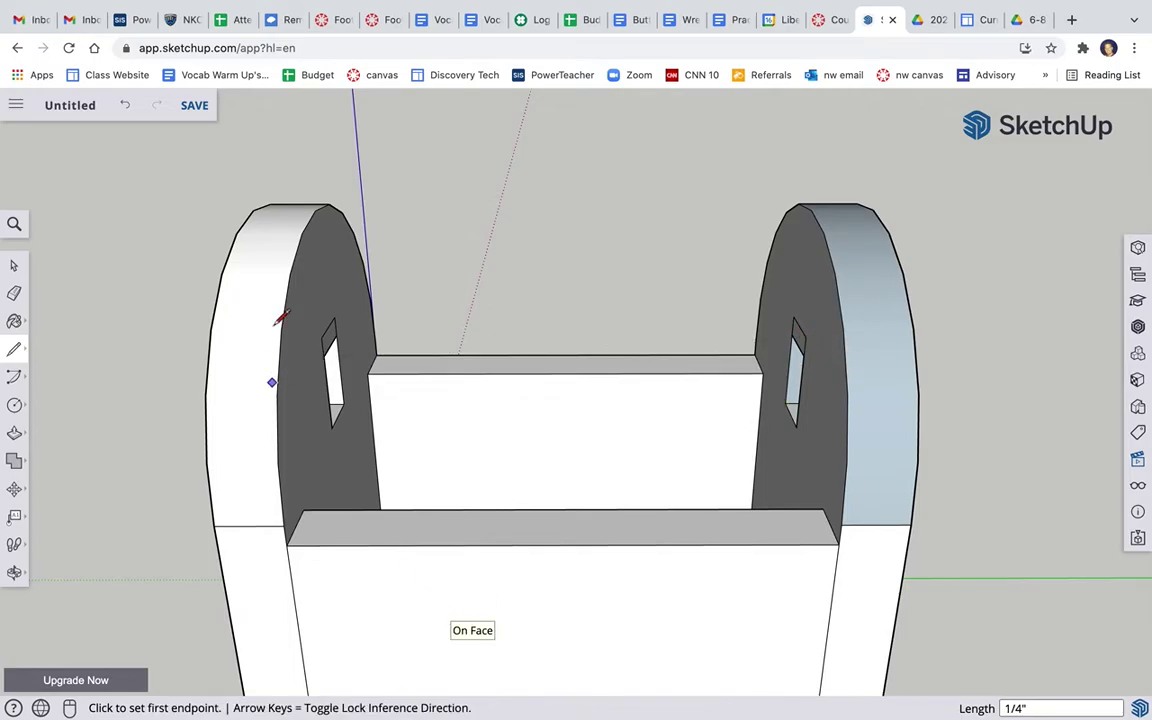
{"action": "left_click", "coordinate": [334, 318]}
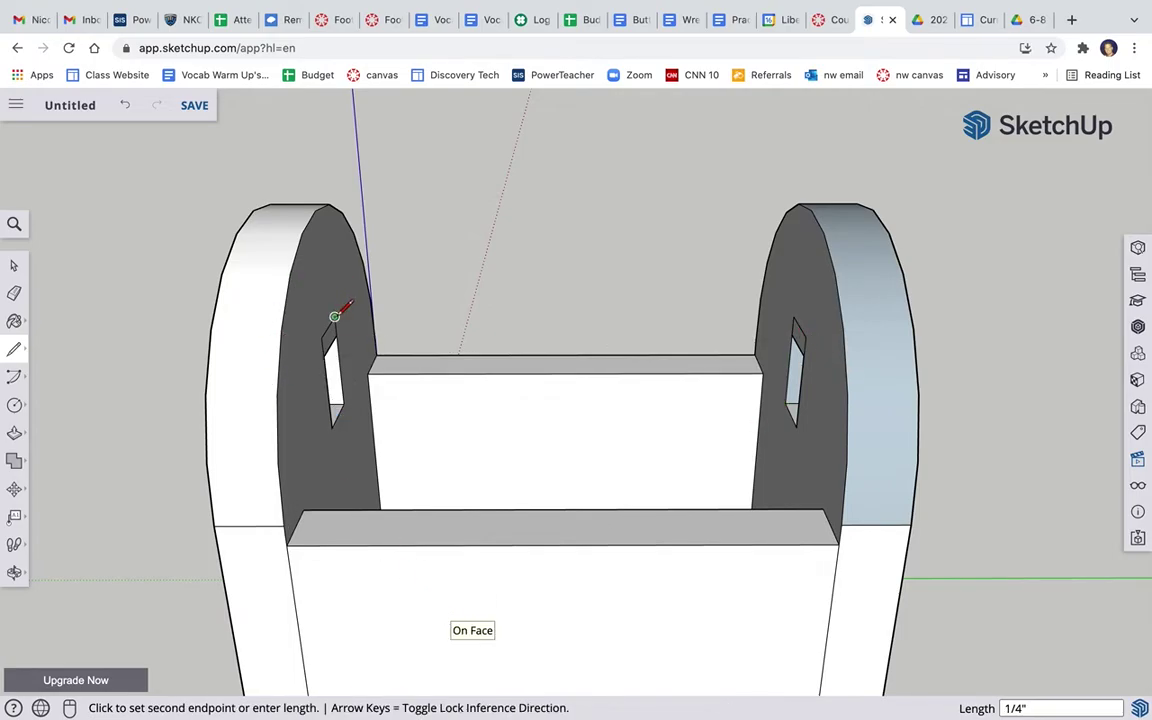
{"action": "left_click", "coordinate": [794, 316]}
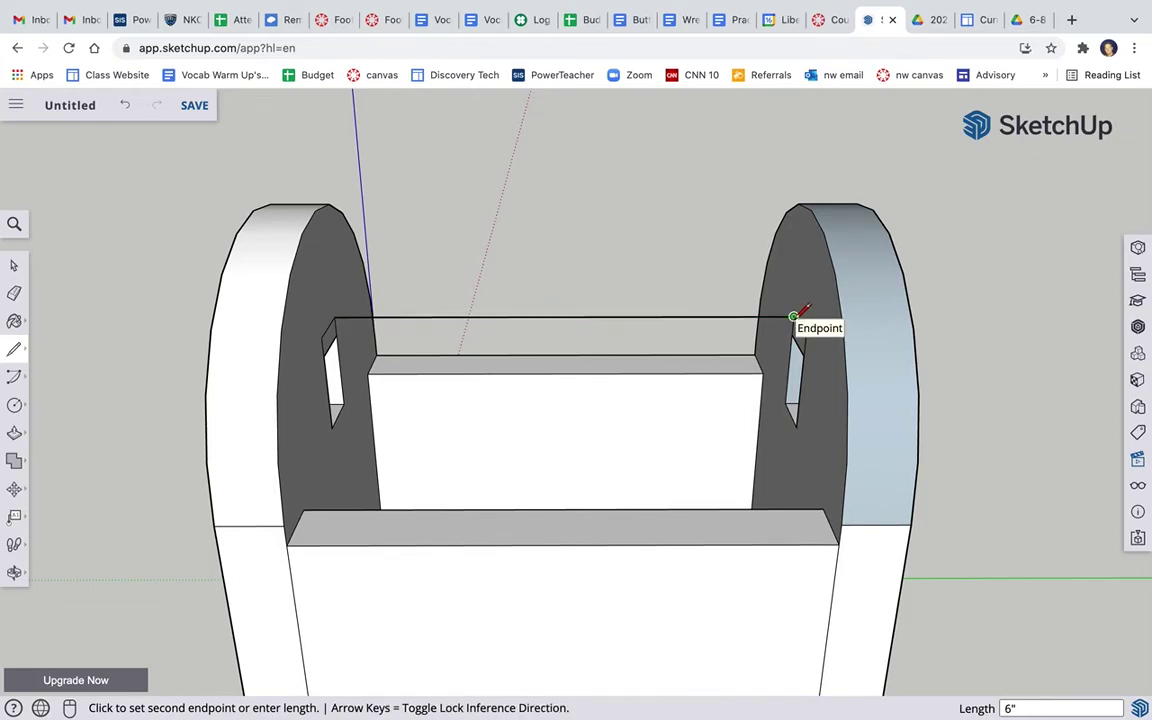
{"action": "left_click", "coordinate": [333, 330]}
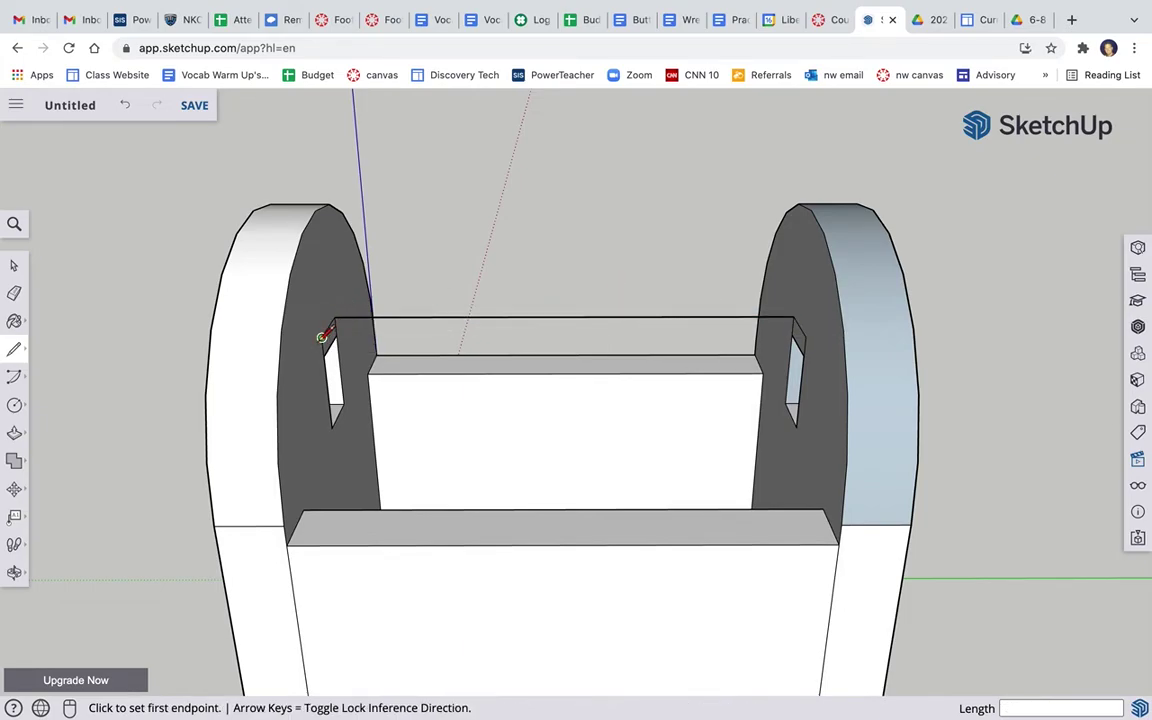
{"action": "left_click", "coordinate": [321, 338]}
{"action": "left_click", "coordinate": [814, 334]}
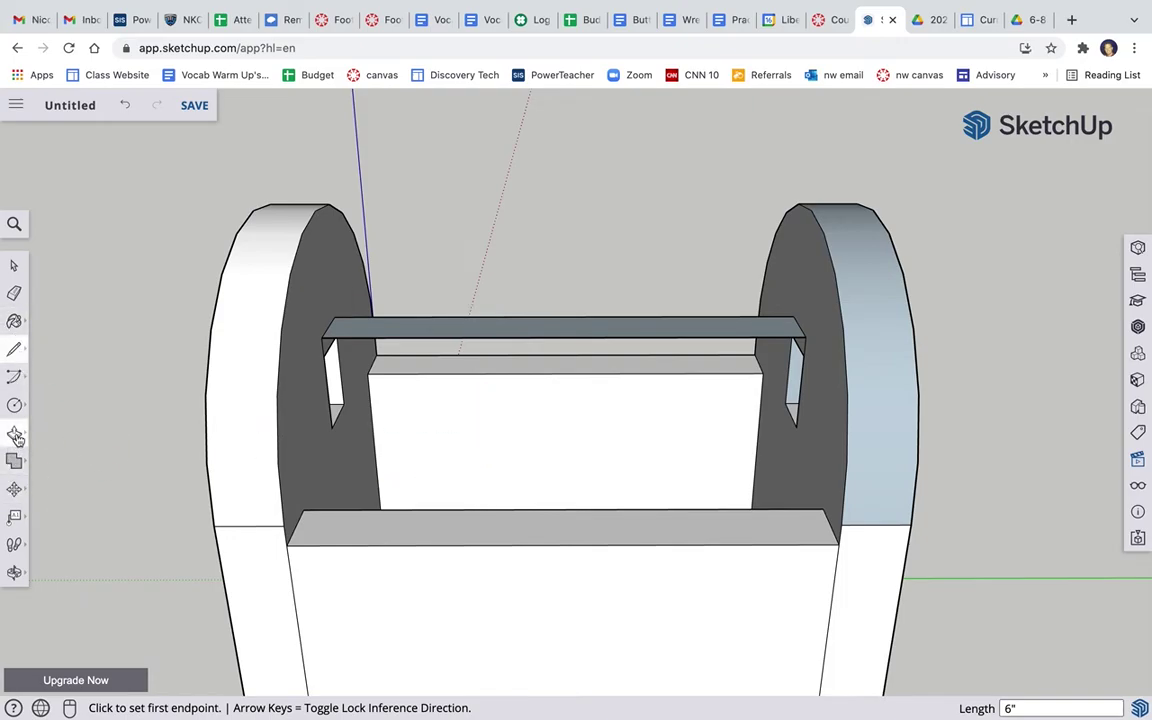
- Push/pull the handle face 1 1/2", then undo that thickening
{"action": "left_click", "coordinate": [14, 432]}
{"action": "left_click", "coordinate": [377, 374]}
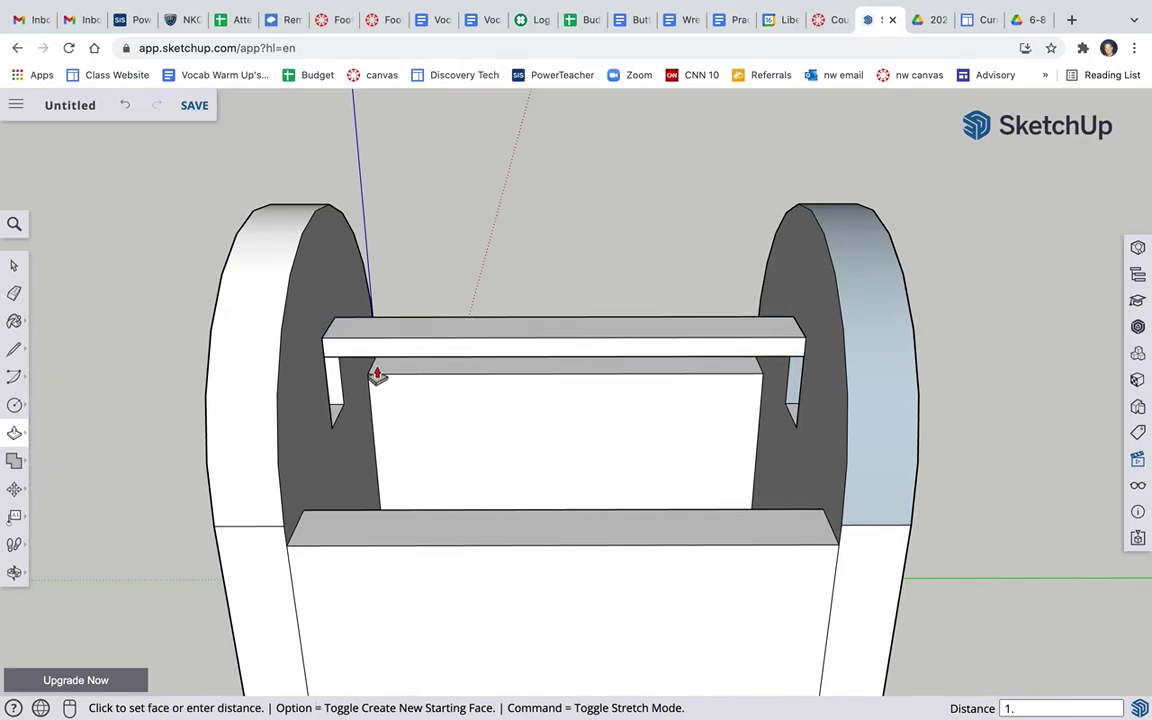
{"action": "key", "text": "Return"}
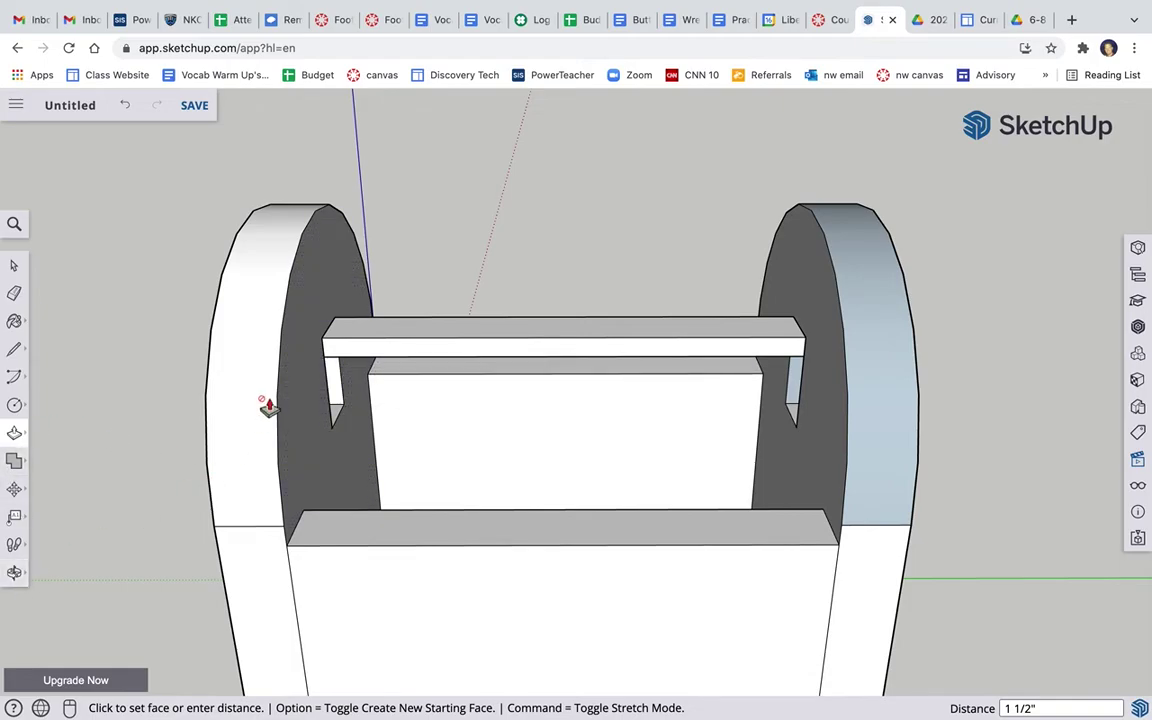
{"action": "left_click", "coordinate": [15, 574]}
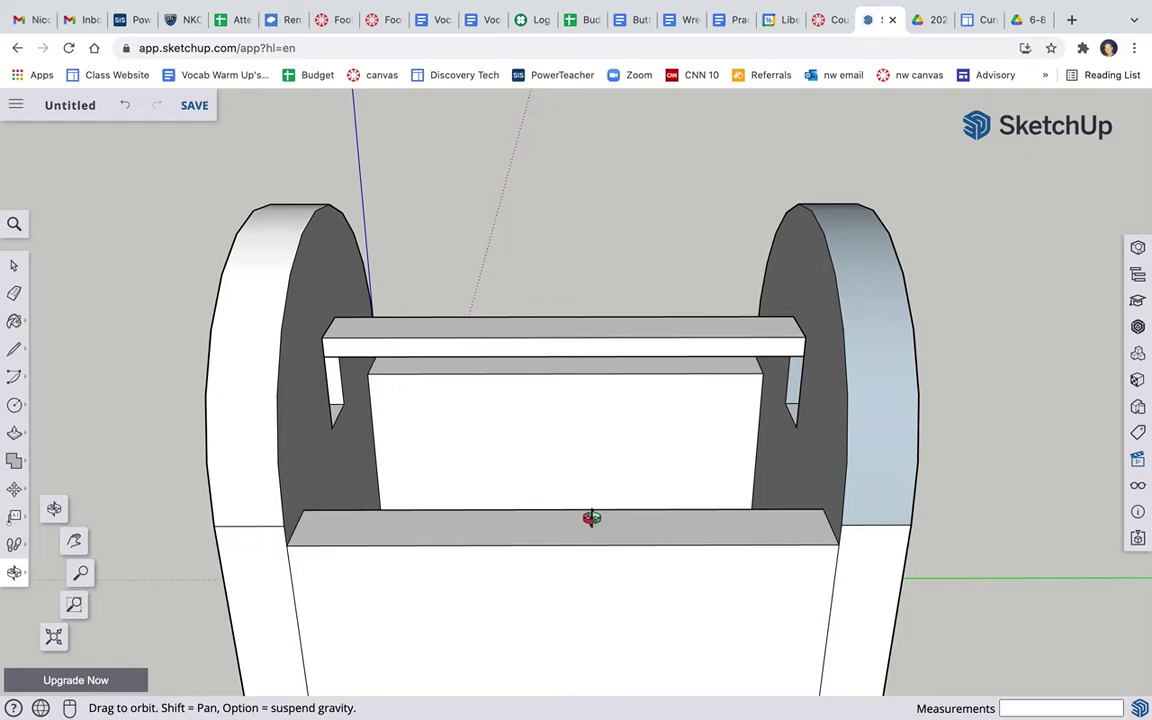
{"action": "key", "text": "super+z"}
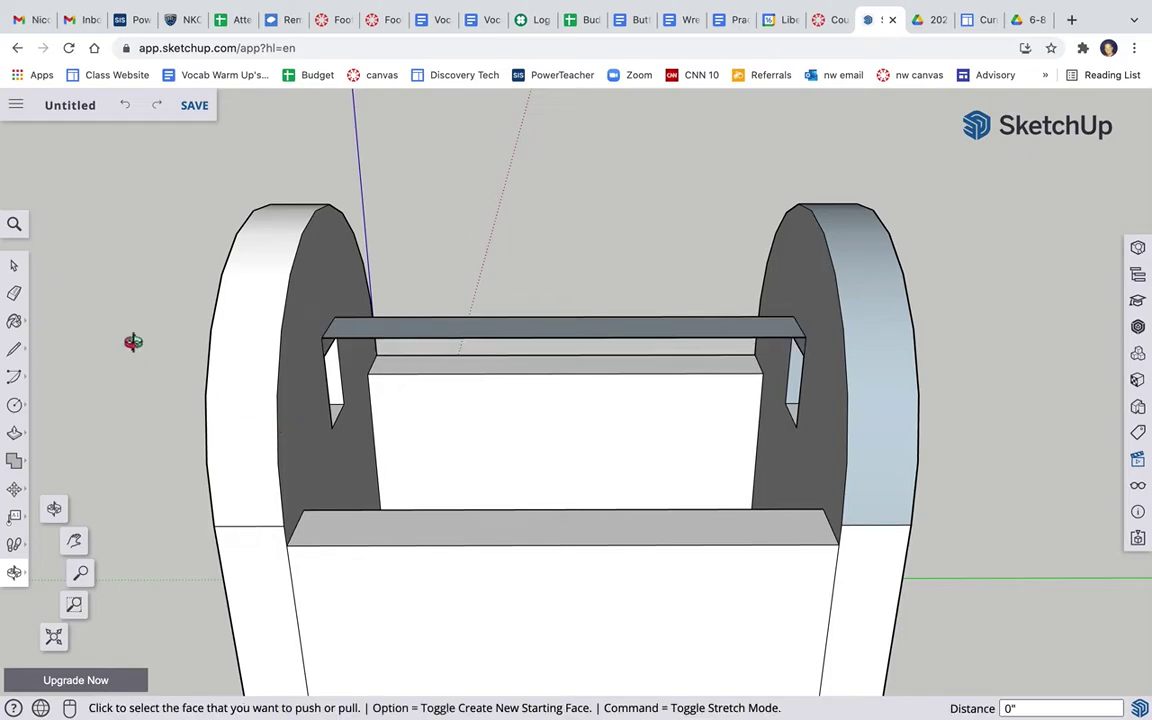
- Draw the handle's front face: 1/4" down, 6" along the handle, closed at the endpoint
{"action": "left_click", "coordinate": [16, 352]}
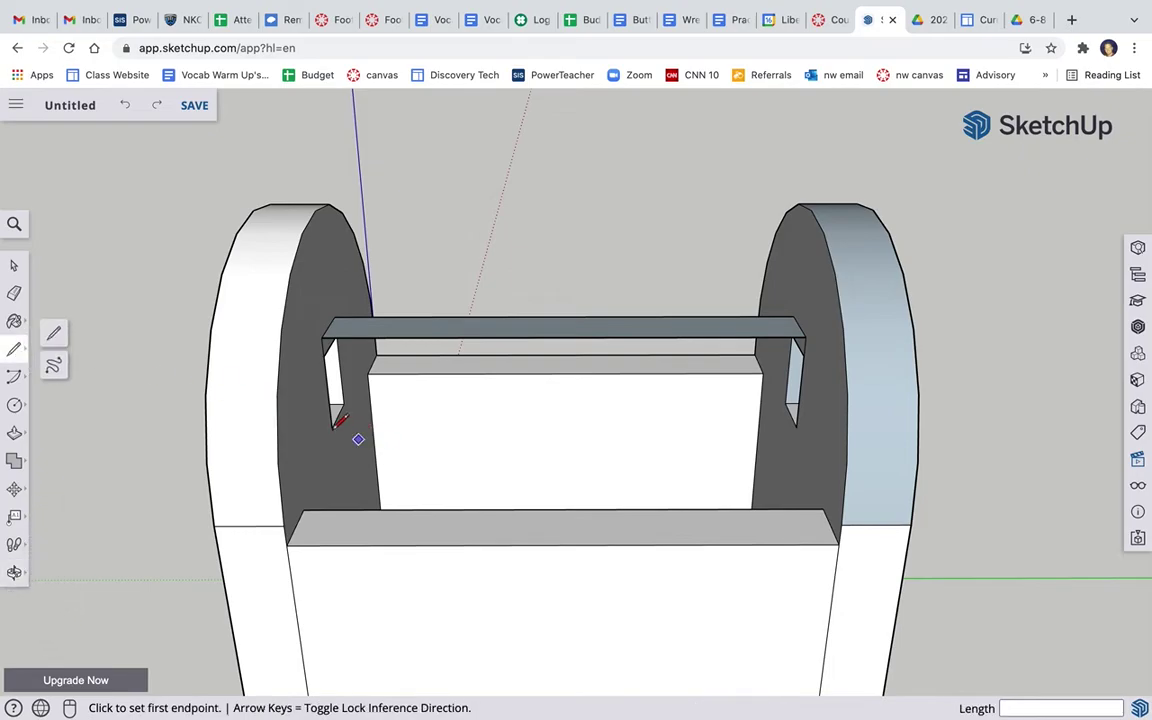
{"action": "left_click", "coordinate": [333, 428]}
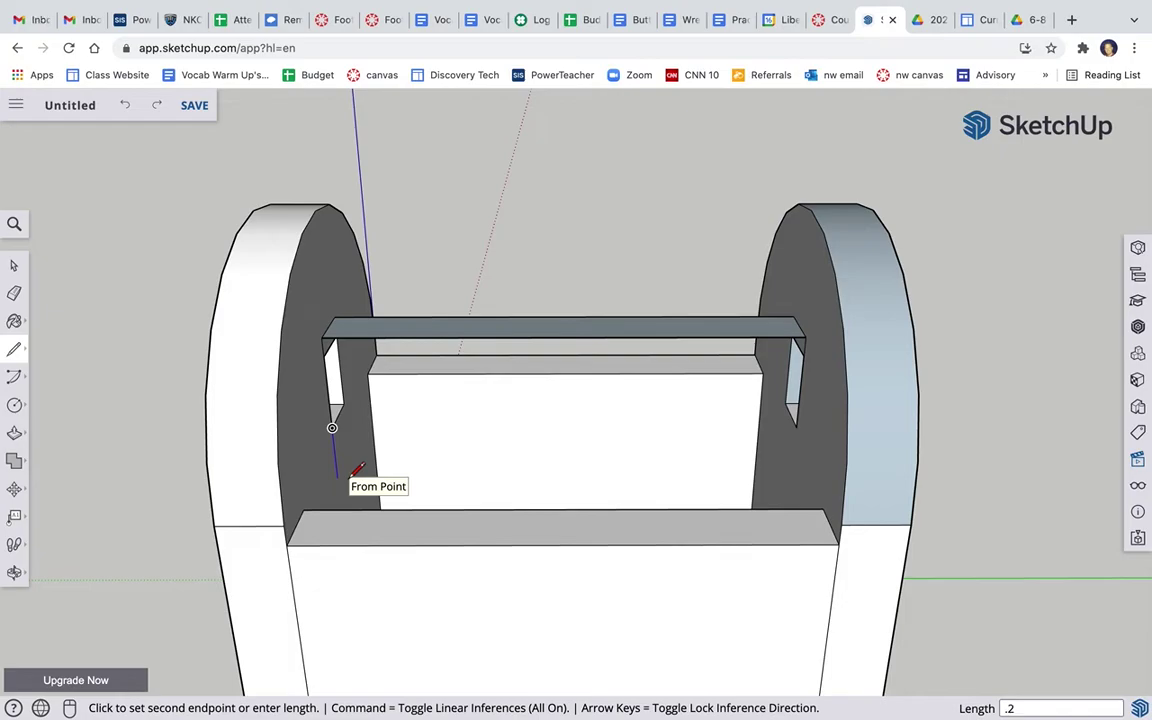
{"action": "key", "text": "Return"}
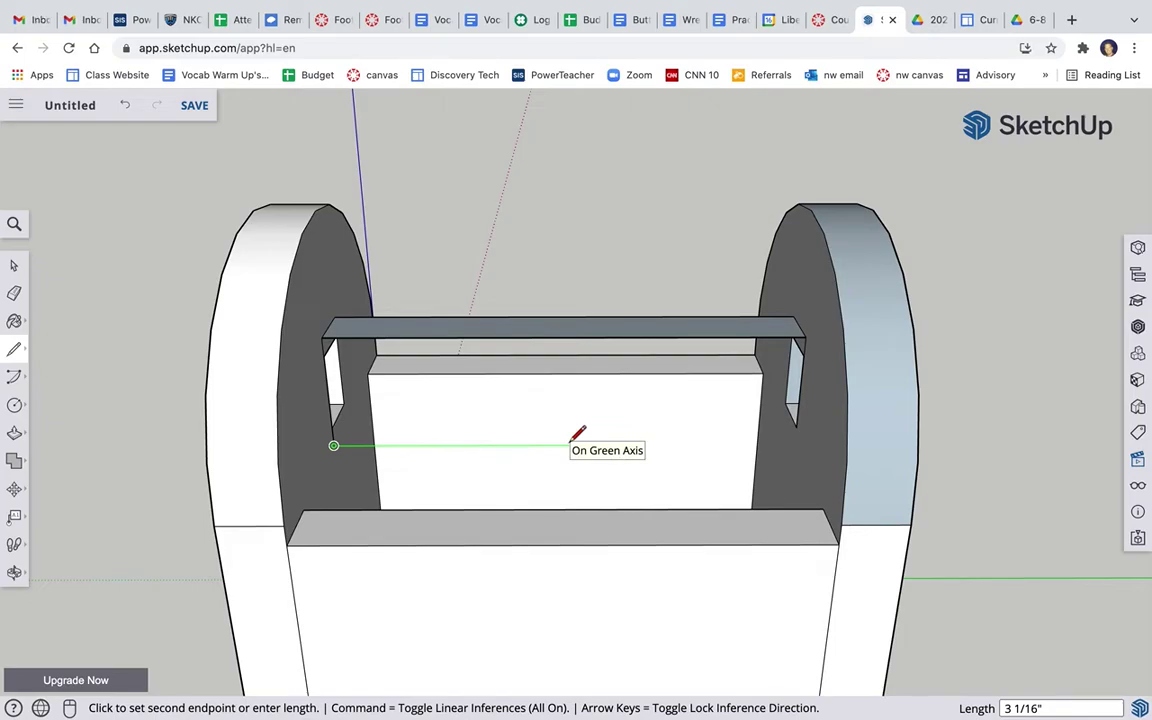
{"action": "type", "text": "6"}
{"action": "key", "text": "Return"}
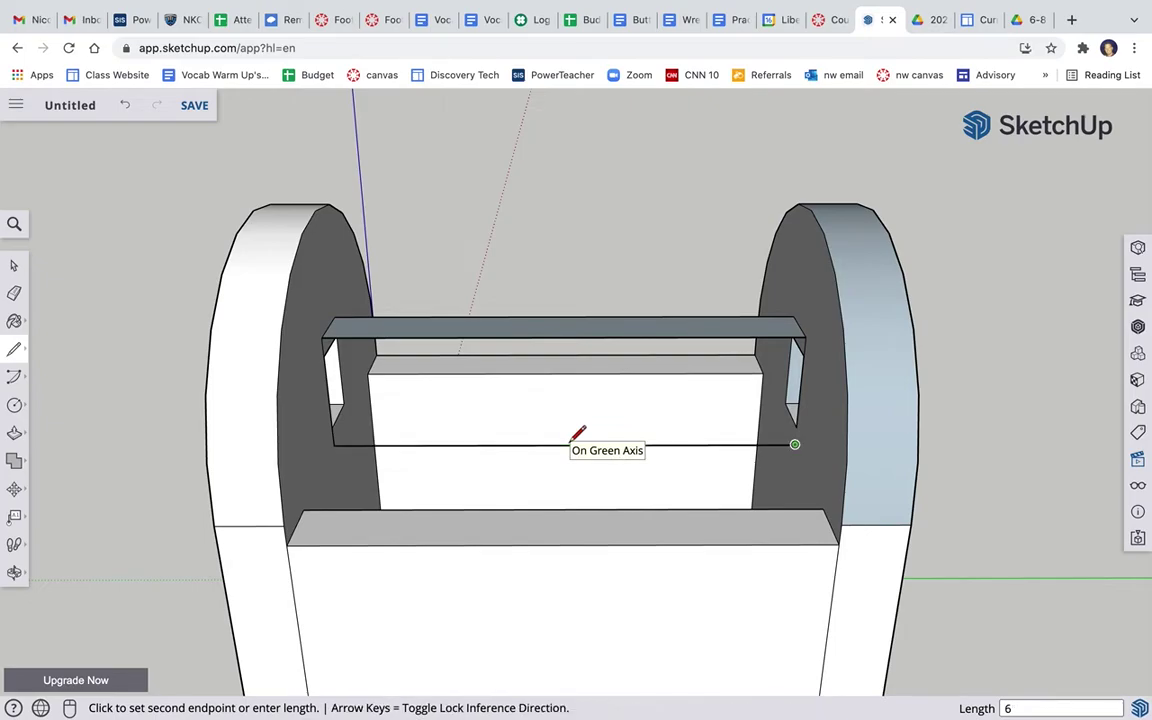
{"action": "left_click", "coordinate": [801, 421]}
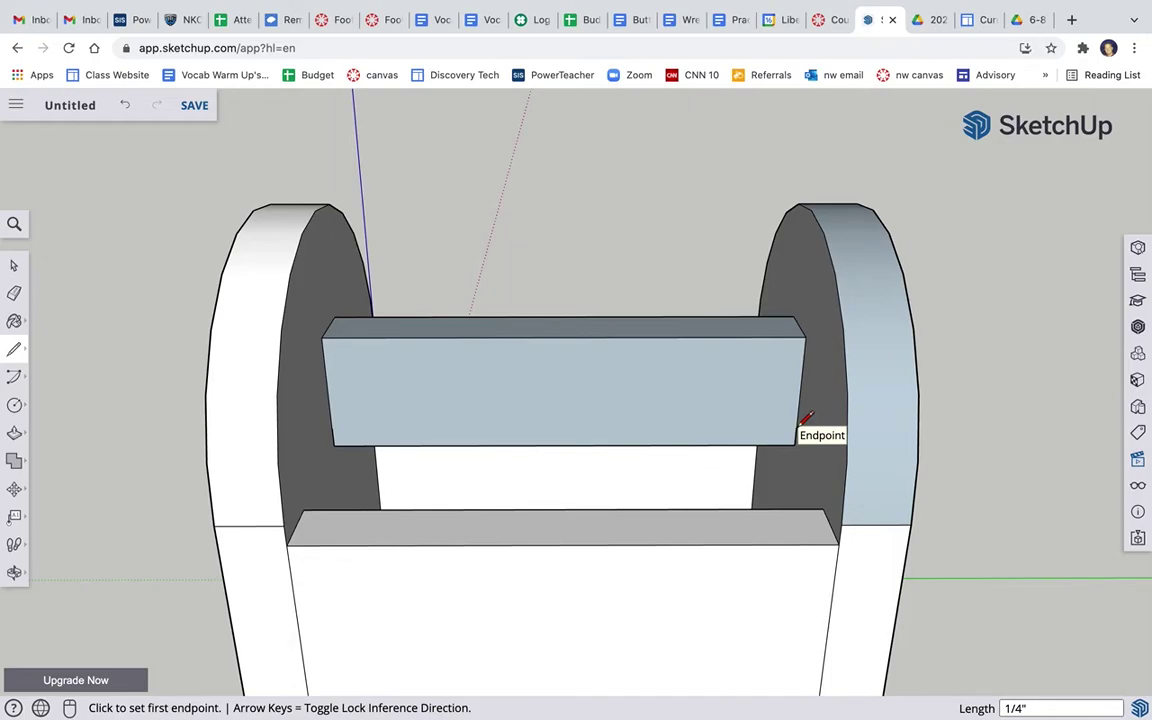
- Orbit to view the handle from the other side of the toolbox
{"action": "left_click", "coordinate": [14, 573]}
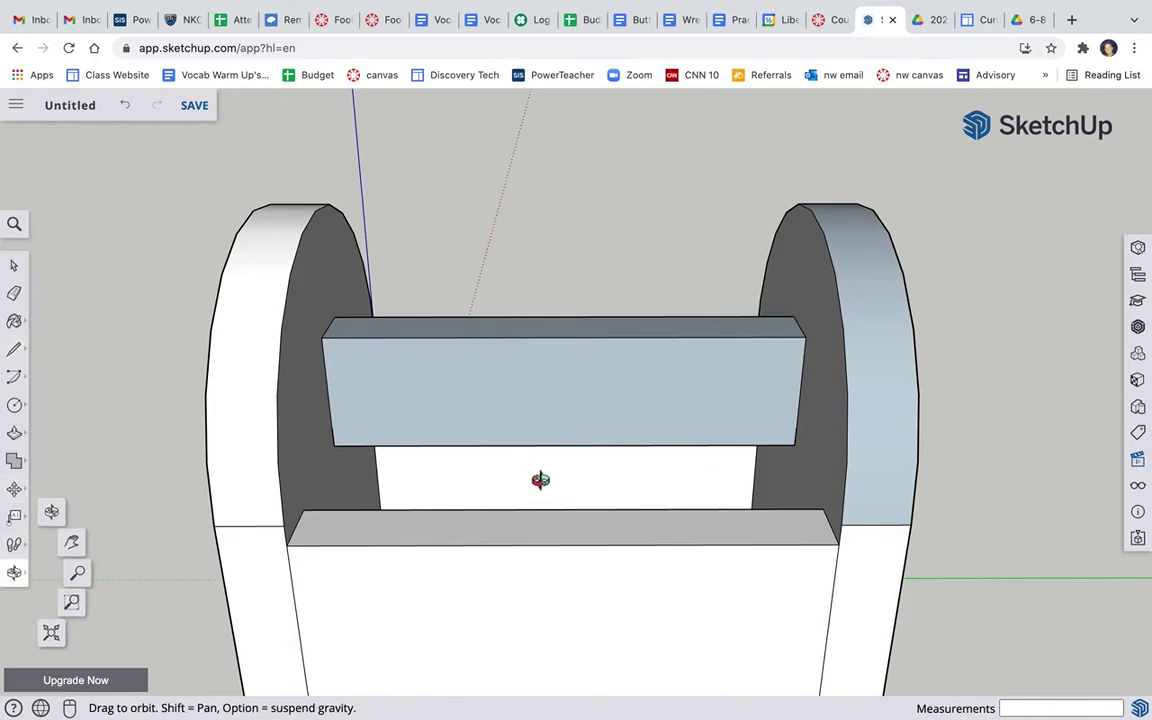
{"action": "left_click_drag", "start_coordinate": [540, 478], "coordinate": [139, 535]}
{"action": "left_click_drag", "start_coordinate": [509, 445], "coordinate": [468, 442]}
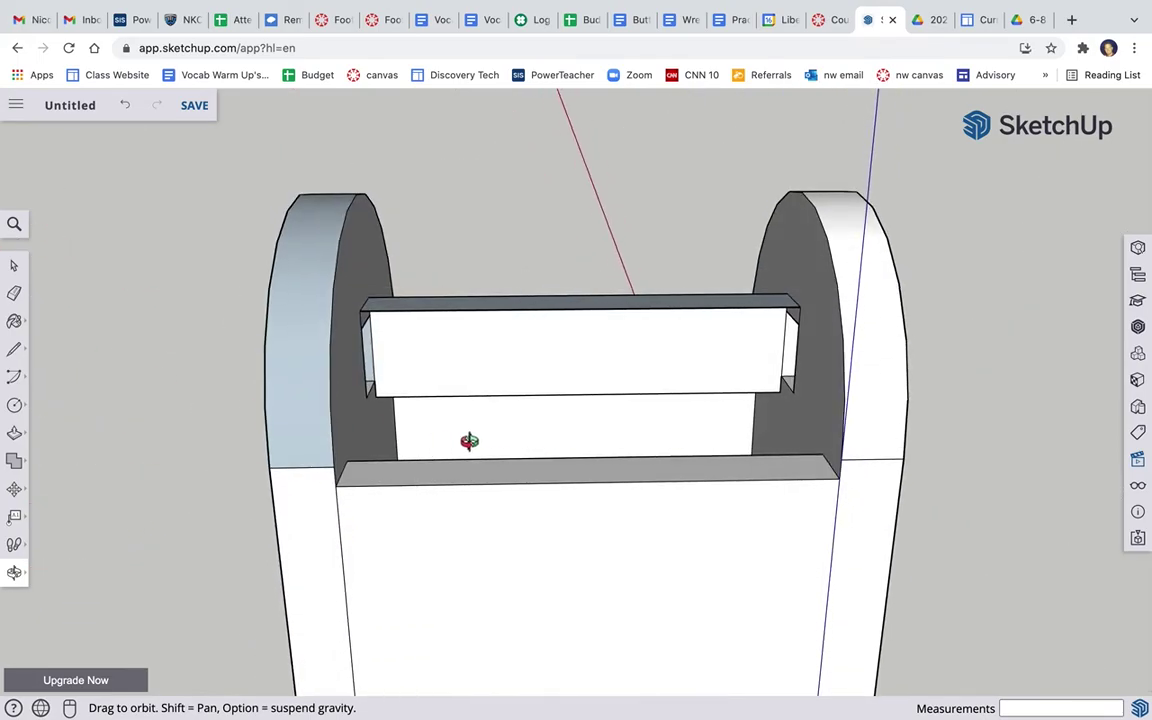
- Draw the handle's back face: 1/4" down, 6" along the green axis, closed at the beam corner
{"action": "left_click", "coordinate": [15, 352]}
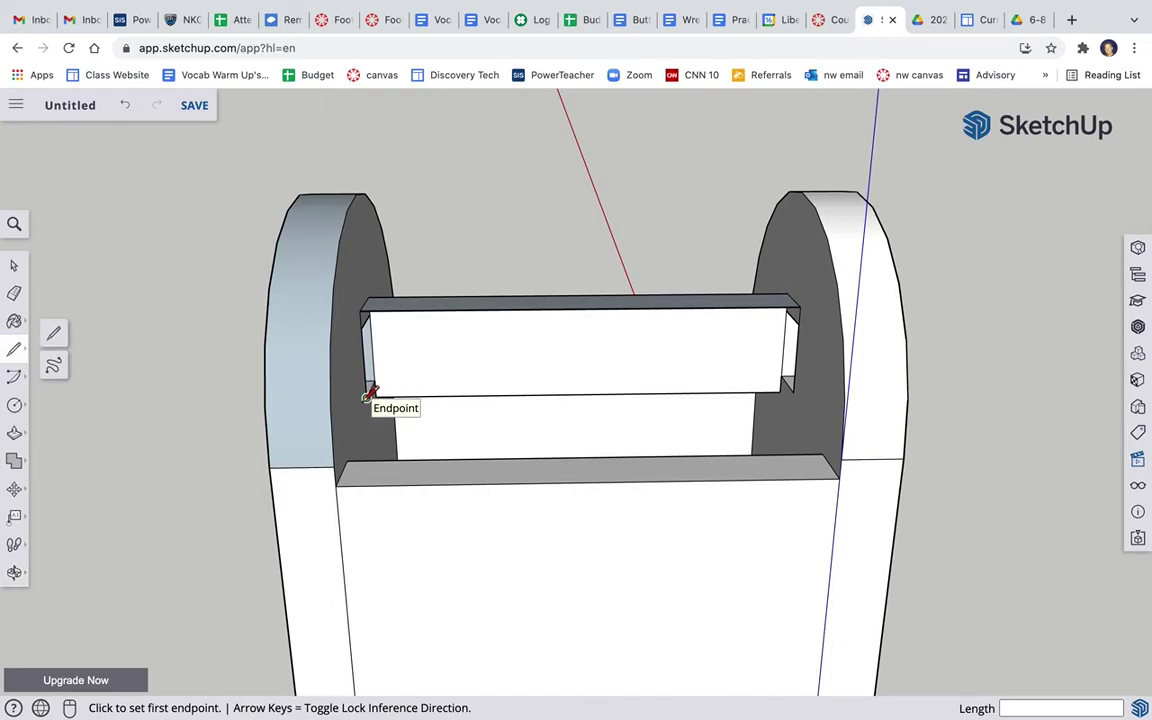
{"action": "left_click", "coordinate": [367, 397]}
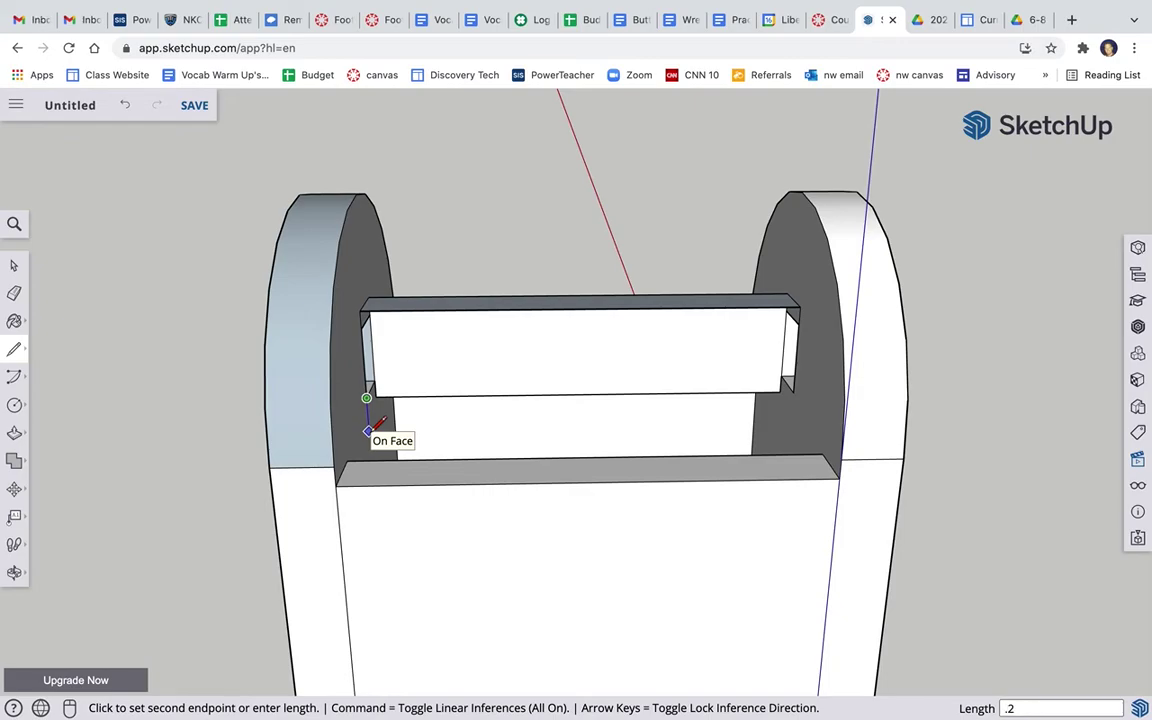
{"action": "key", "text": "Return"}
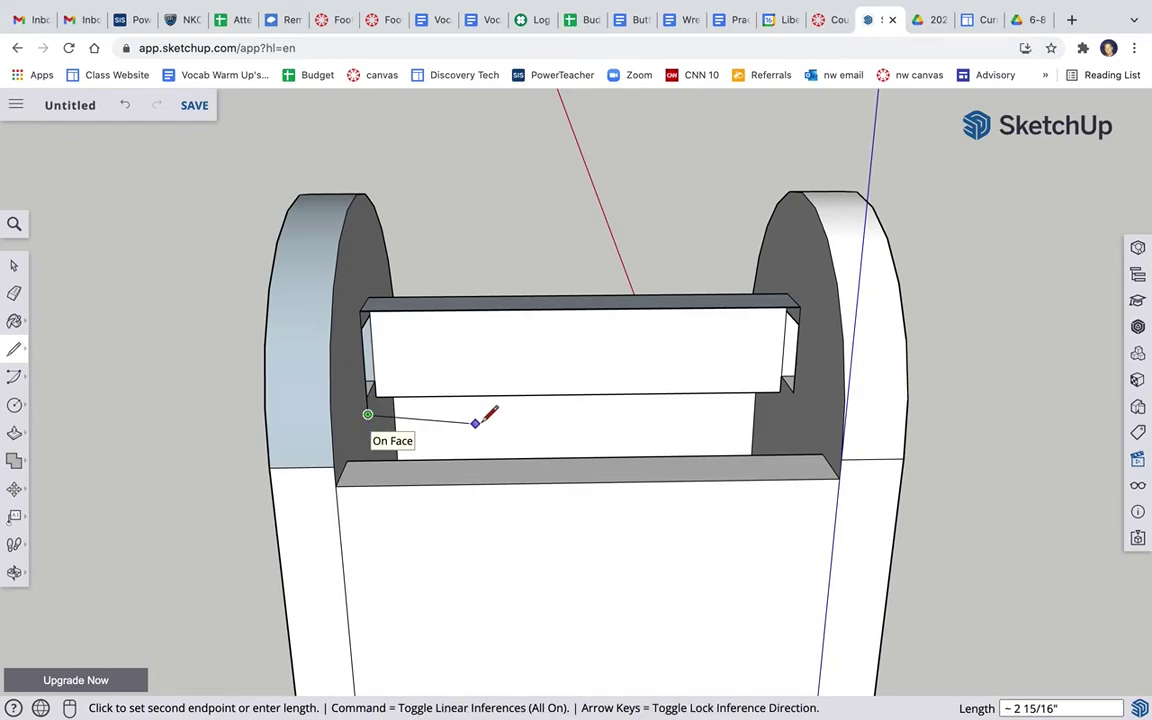
{"action": "type", "text": "6"}
{"action": "key", "text": "Return"}
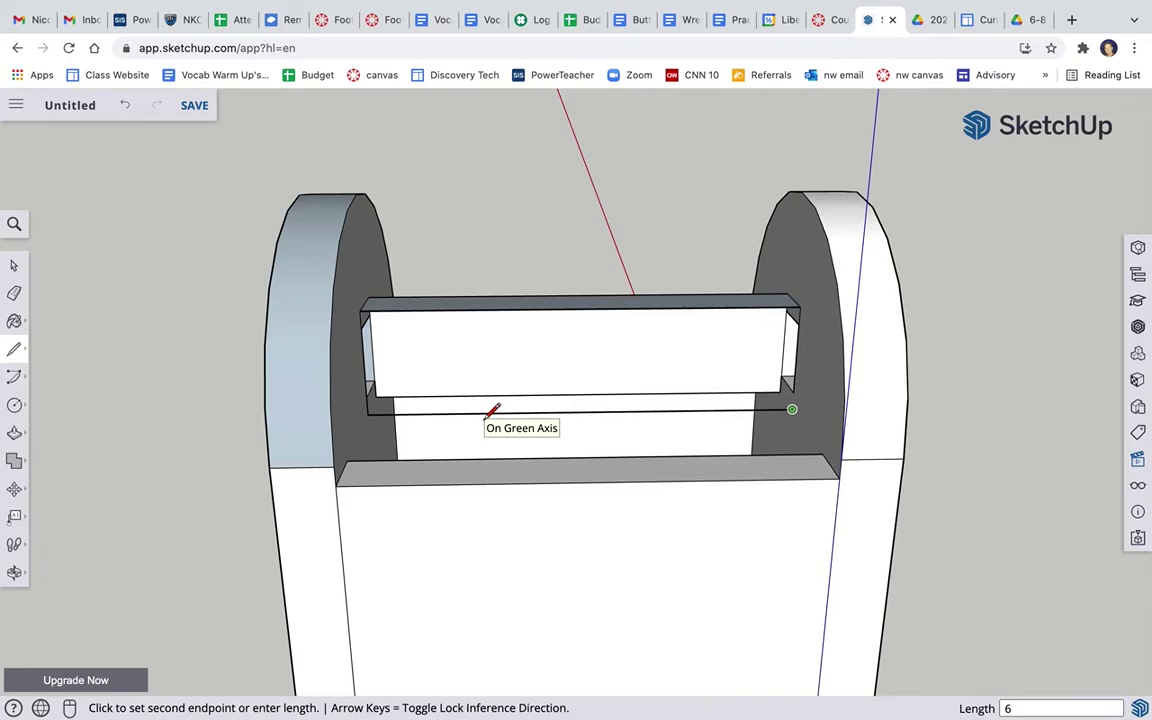
{"action": "left_click", "coordinate": [801, 389]}
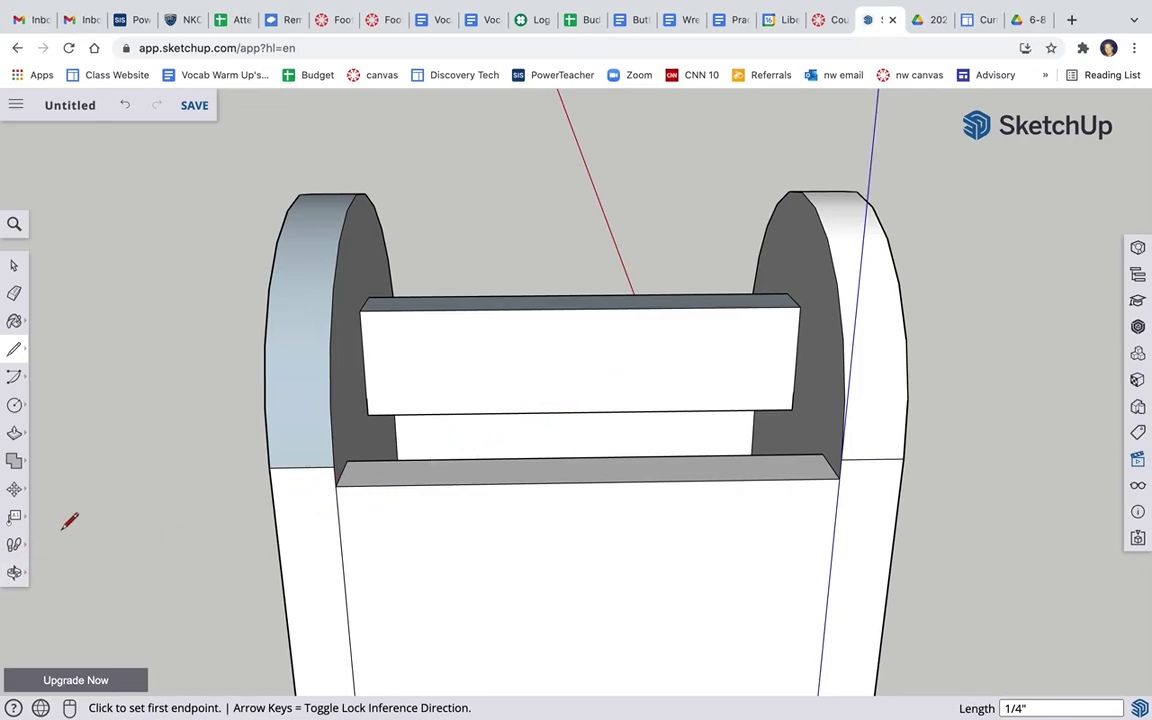
{"action": "left_click", "coordinate": [14, 572]}
{"action": "left_click_drag", "start_coordinate": [586, 514], "coordinate": [877, 468]}
- Close the mortise opening on the first arched end board with a face by tracing a line across it
{"action": "scroll", "coordinate": [792, 320], "scroll_direction": "down", "scroll_amount": 4}
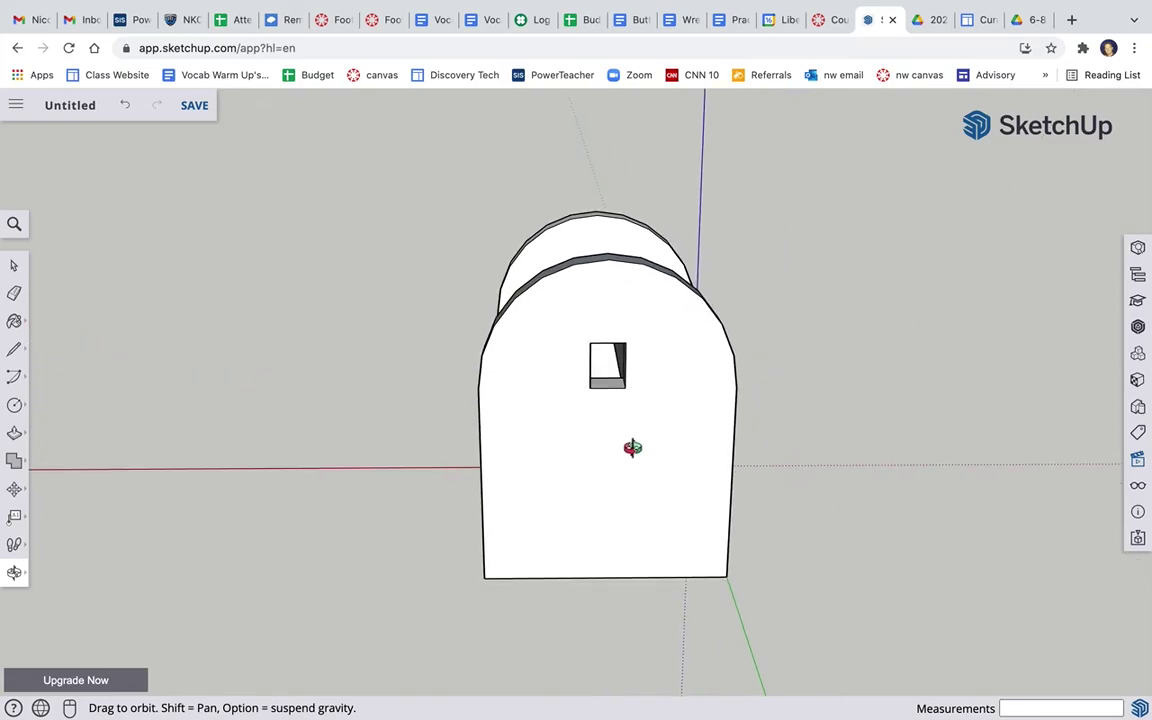
{"action": "left_click_drag", "start_coordinate": [630, 447], "coordinate": [694, 432]}
{"action": "left_click_drag", "start_coordinate": [708, 484], "coordinate": [771, 489]}
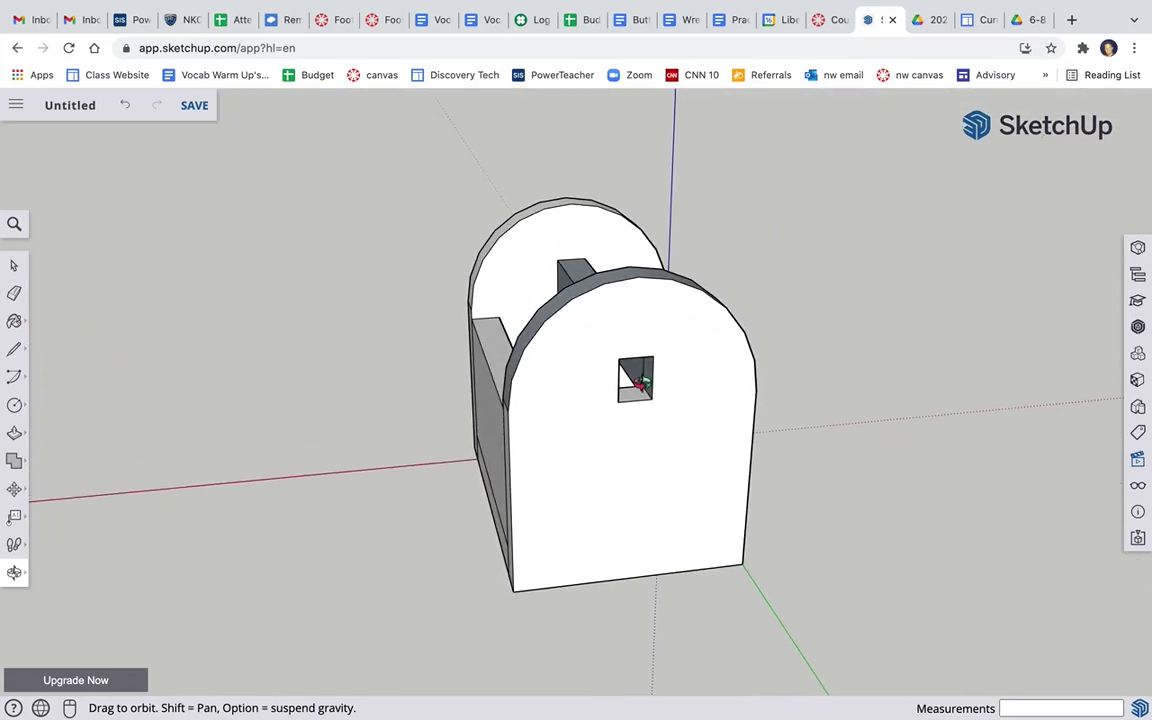
{"action": "left_click_drag", "start_coordinate": [625, 386], "coordinate": [674, 432]}
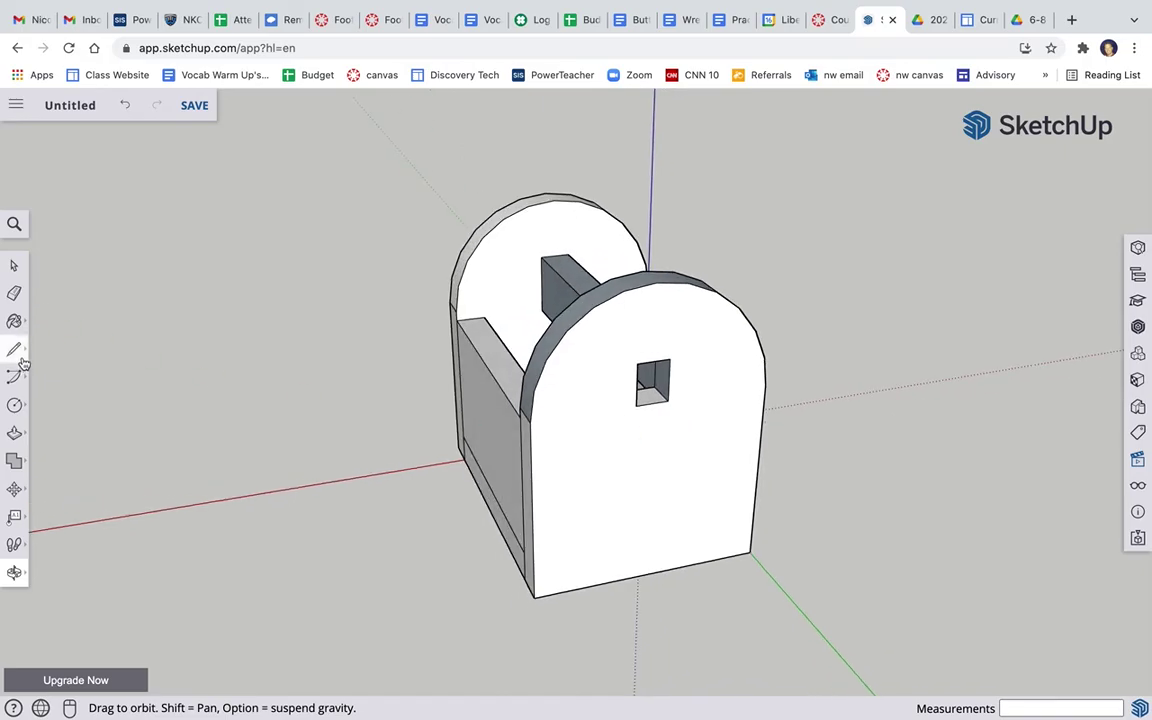
{"action": "left_click", "coordinate": [14, 349]}
{"action": "left_click", "coordinate": [637, 404]}
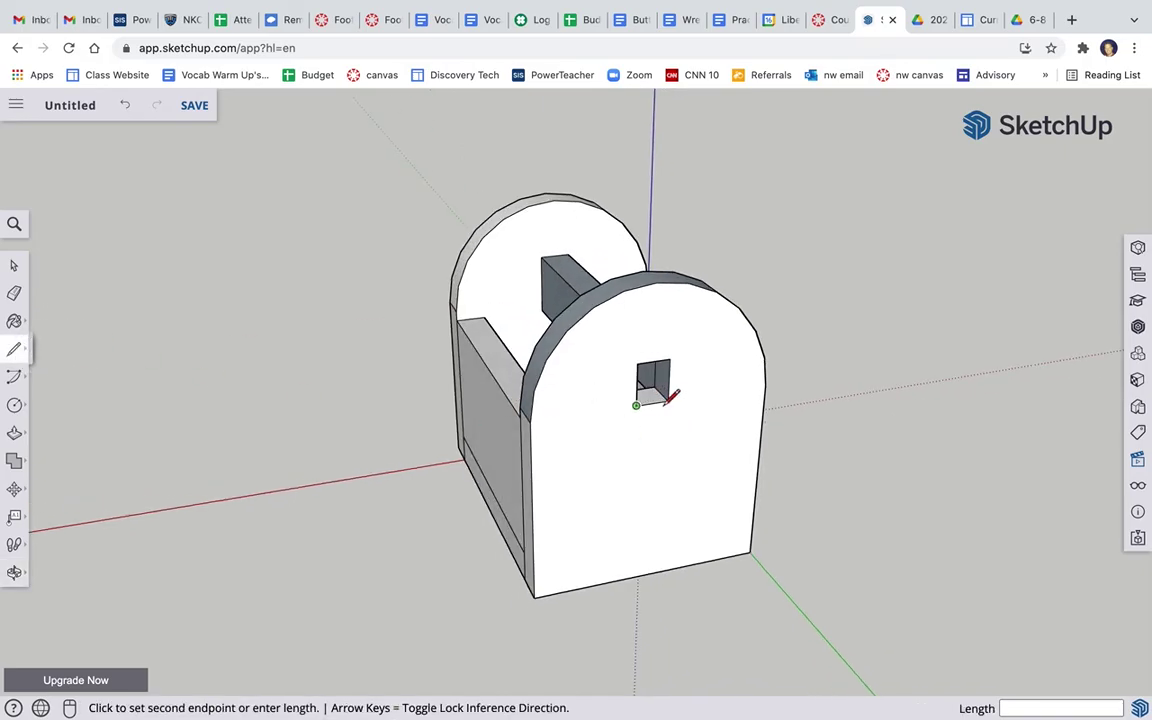
{"action": "left_click", "coordinate": [669, 401]}
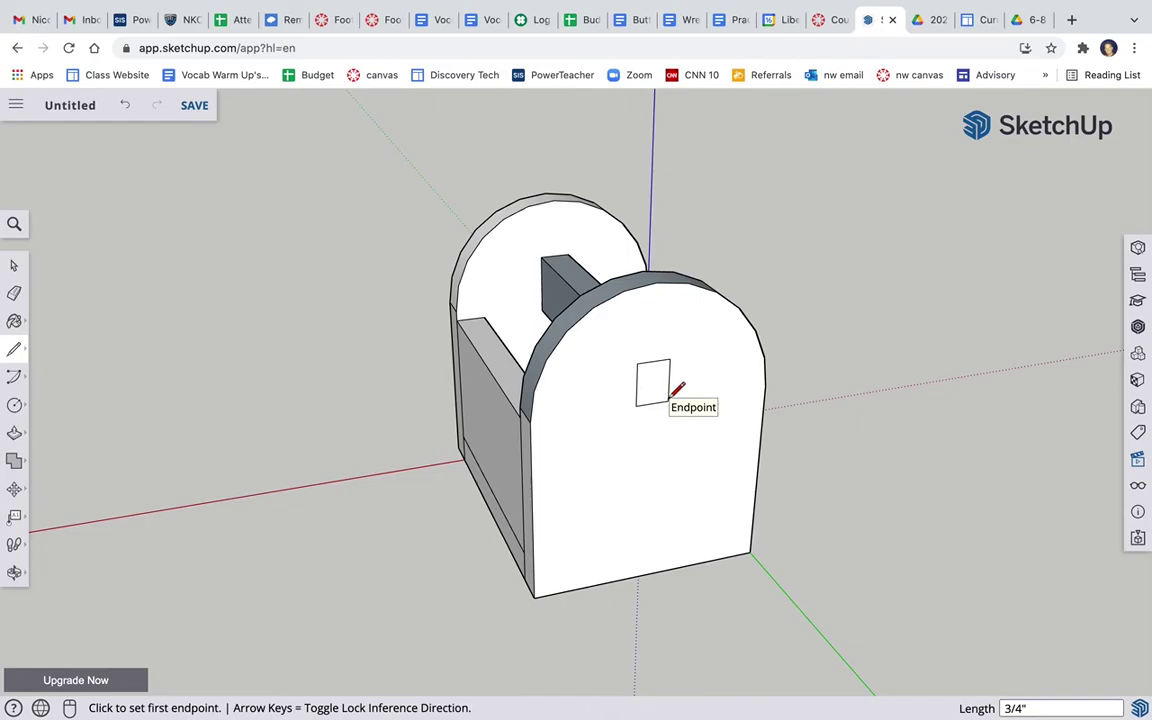
- Close the other end board's mortise opening with a face, ending on a front view of the toolbox
{"action": "left_click", "coordinate": [14, 572]}
{"action": "left_click_drag", "start_coordinate": [850, 450], "coordinate": [760, 366]}
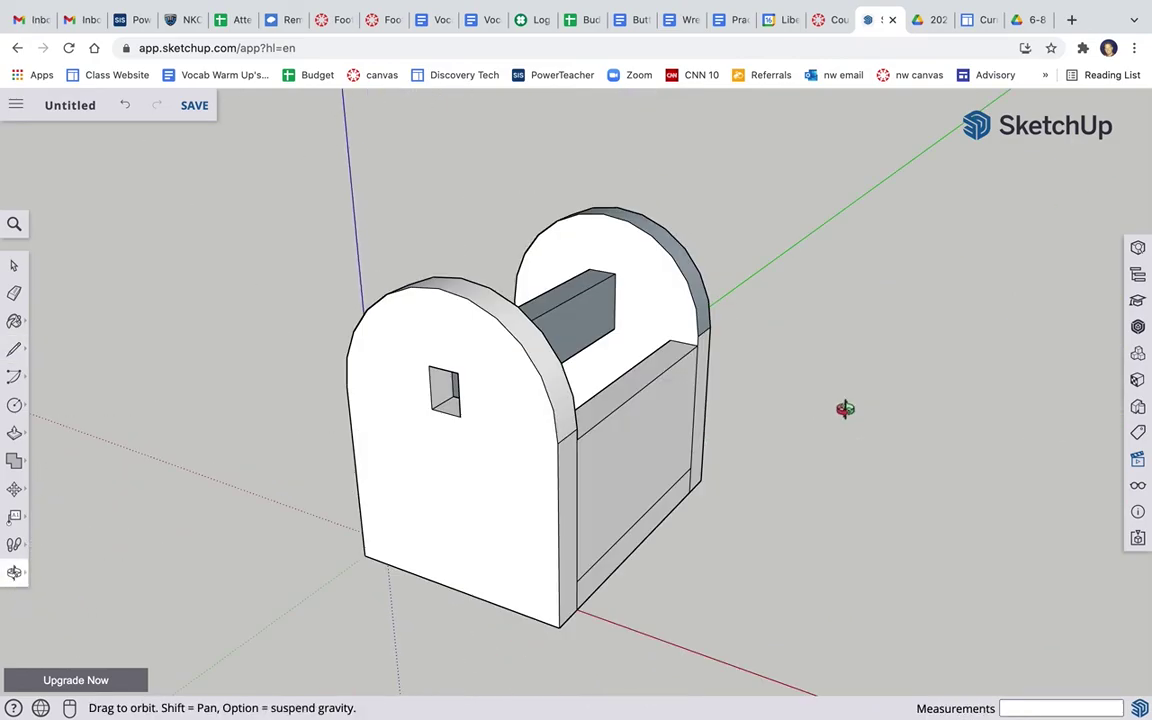
{"action": "left_click", "coordinate": [14, 349]}
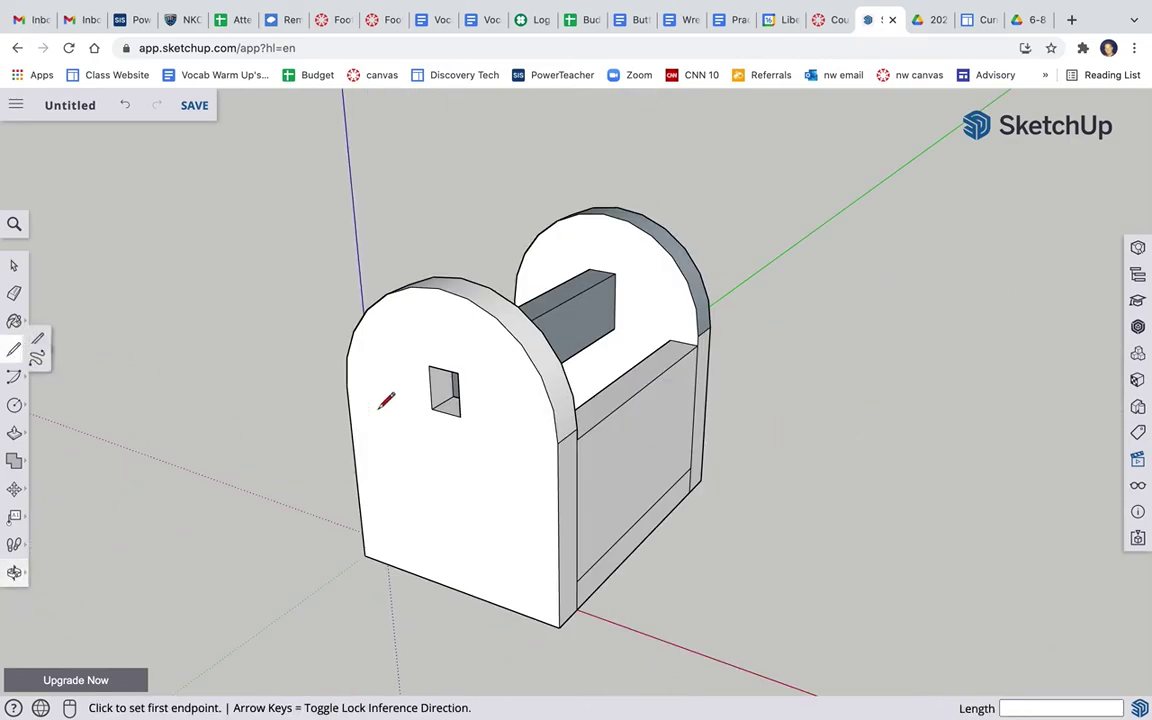
{"action": "left_click", "coordinate": [432, 409]}
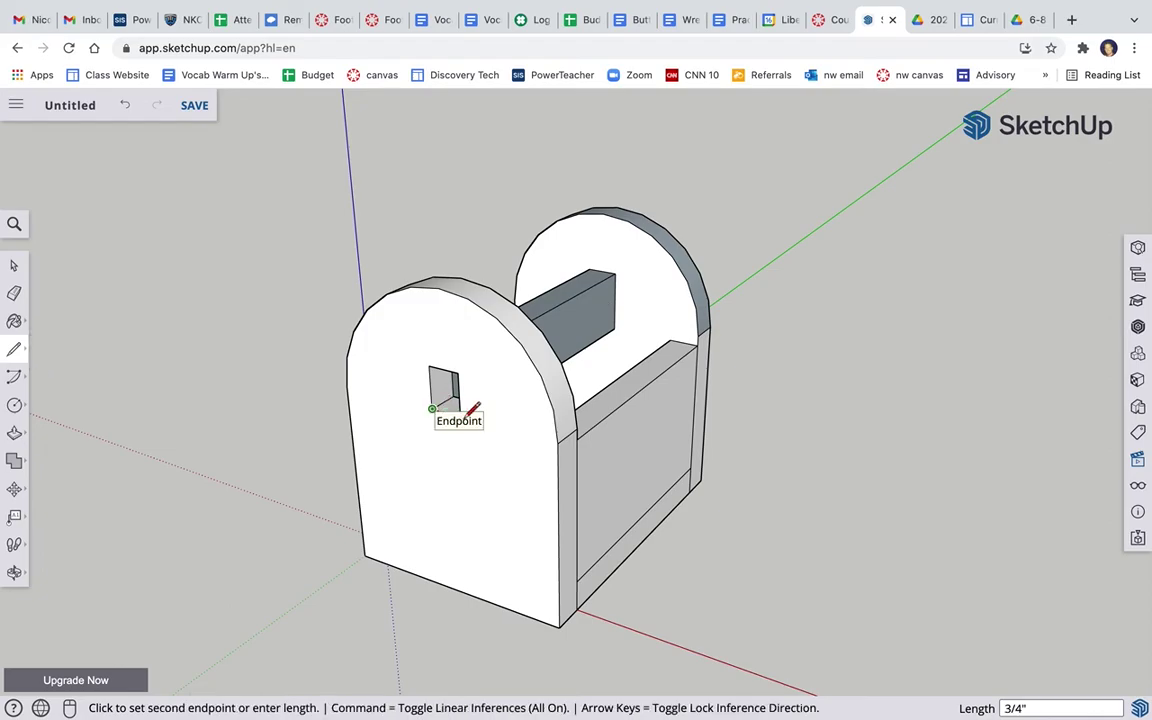
{"action": "left_click", "coordinate": [431, 364]}
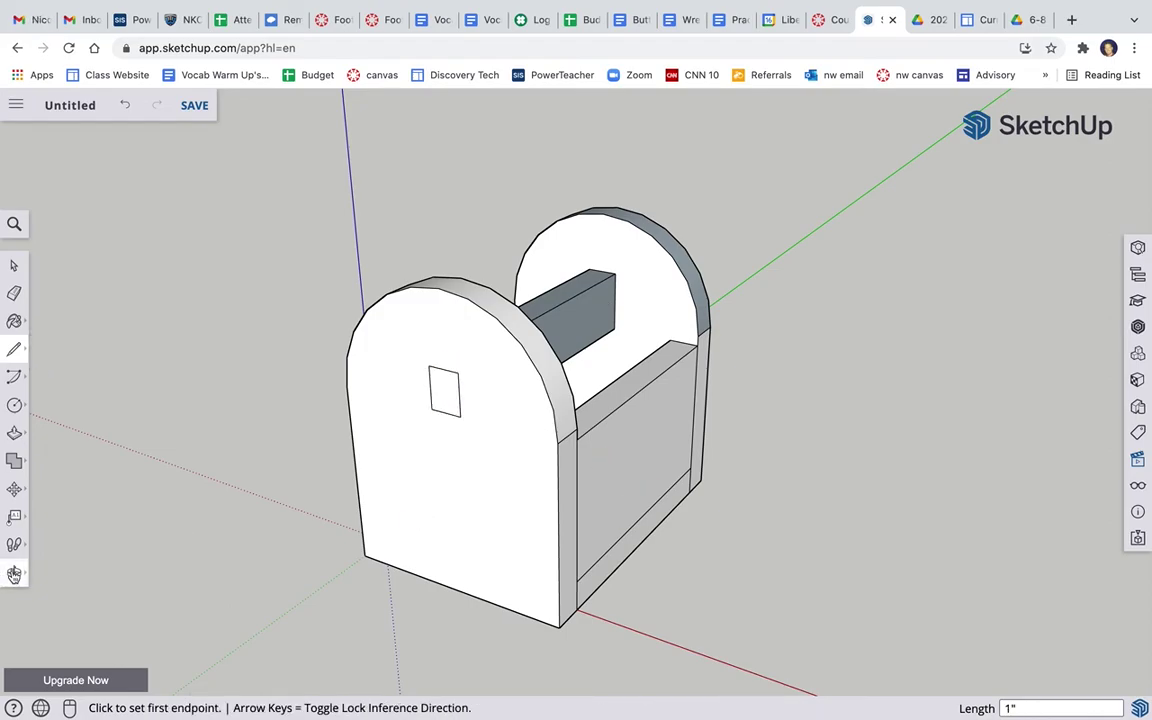
{"action": "left_click", "coordinate": [15, 573]}
{"action": "left_click_drag", "start_coordinate": [586, 555], "coordinate": [745, 493]}
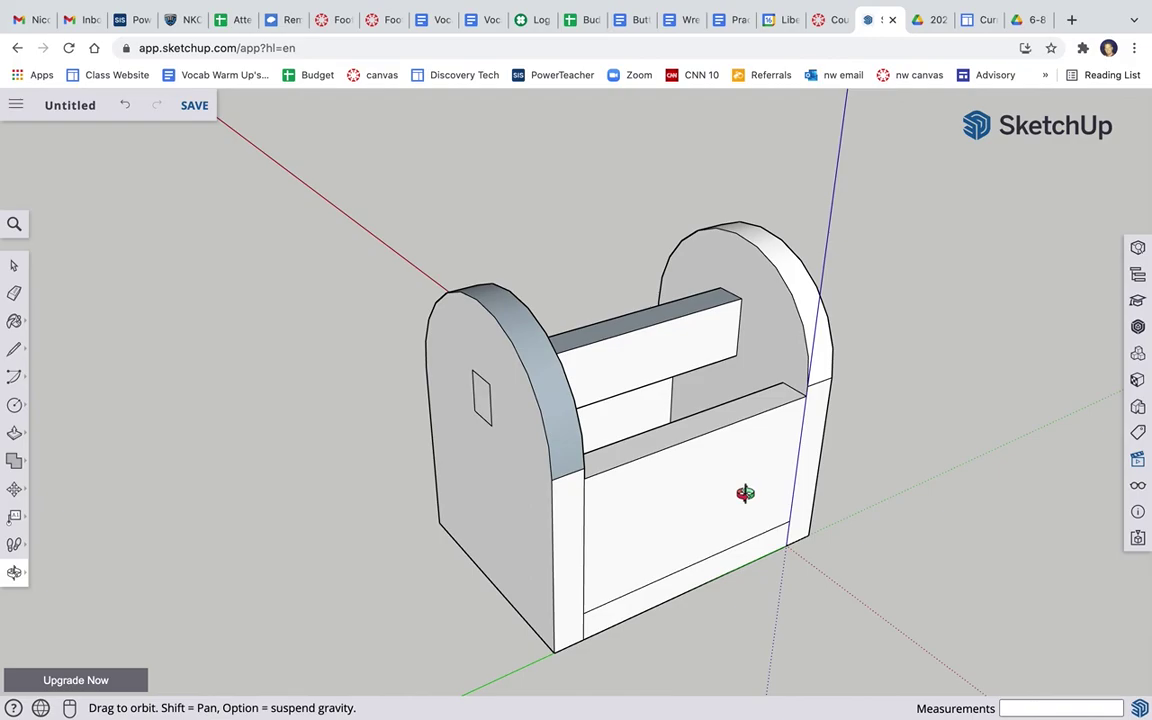
{"action": "left_click", "coordinate": [14, 573]}
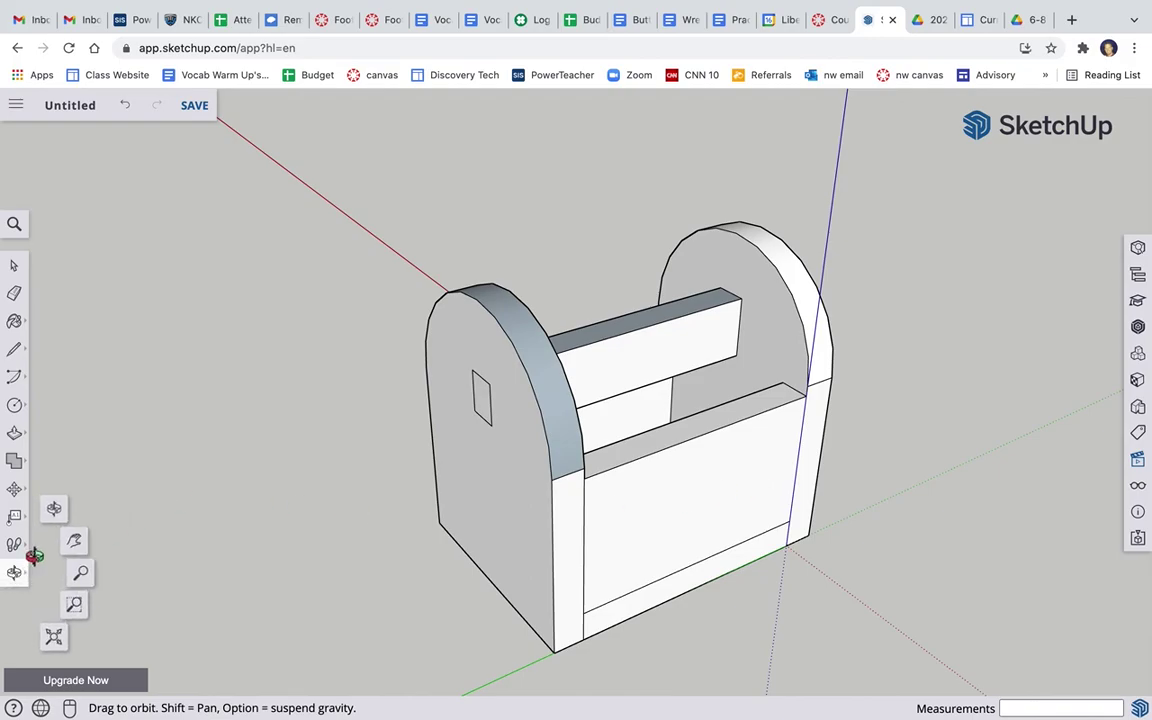
{"action": "left_click", "coordinate": [66, 486]}
{"action": "left_click_drag", "start_coordinate": [688, 492], "coordinate": [632, 480]}
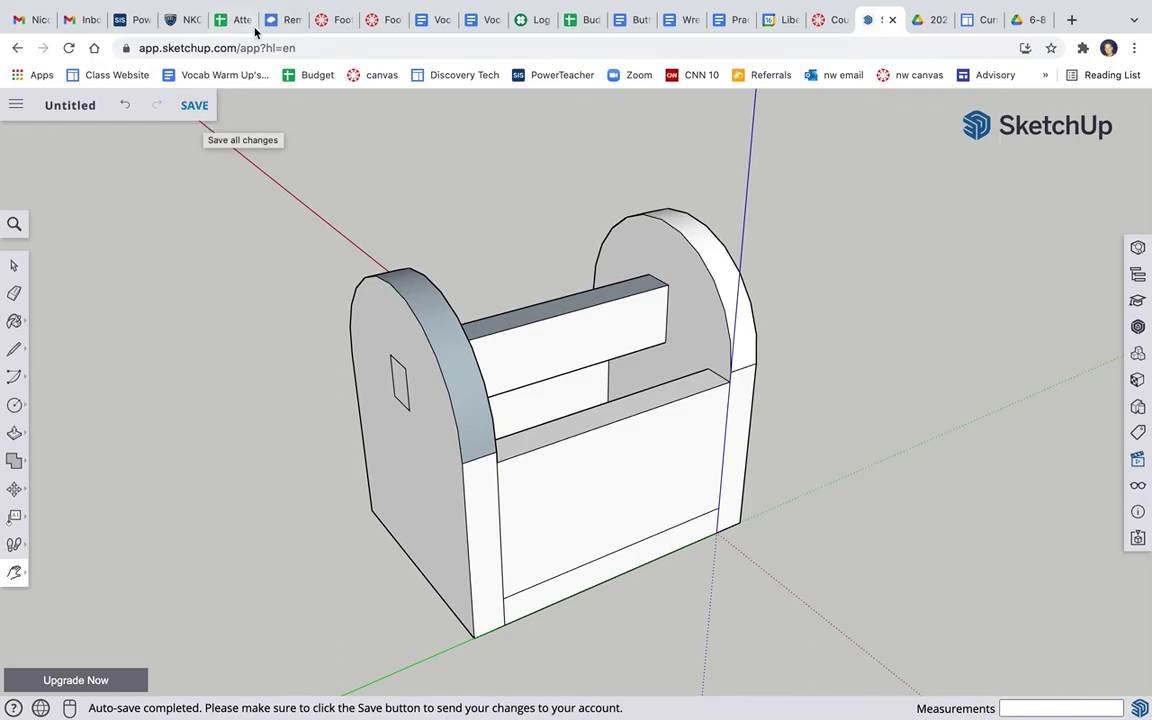
{"action": "mouse_move", "coordinate": [925, 8]}
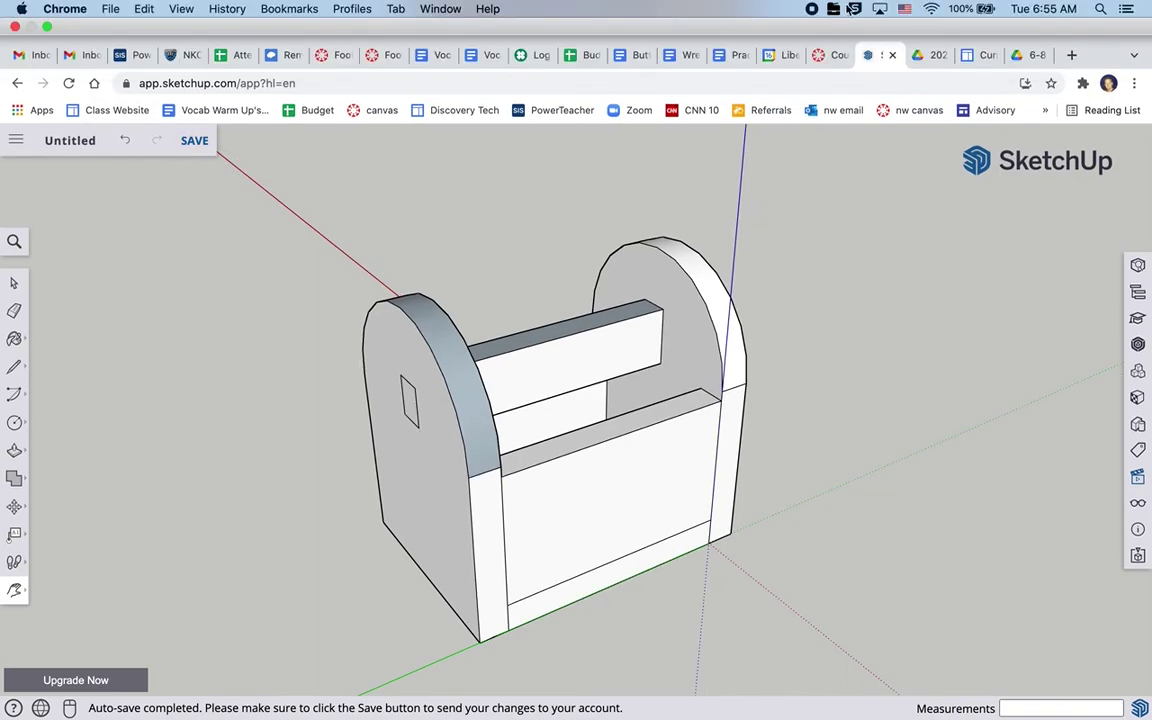